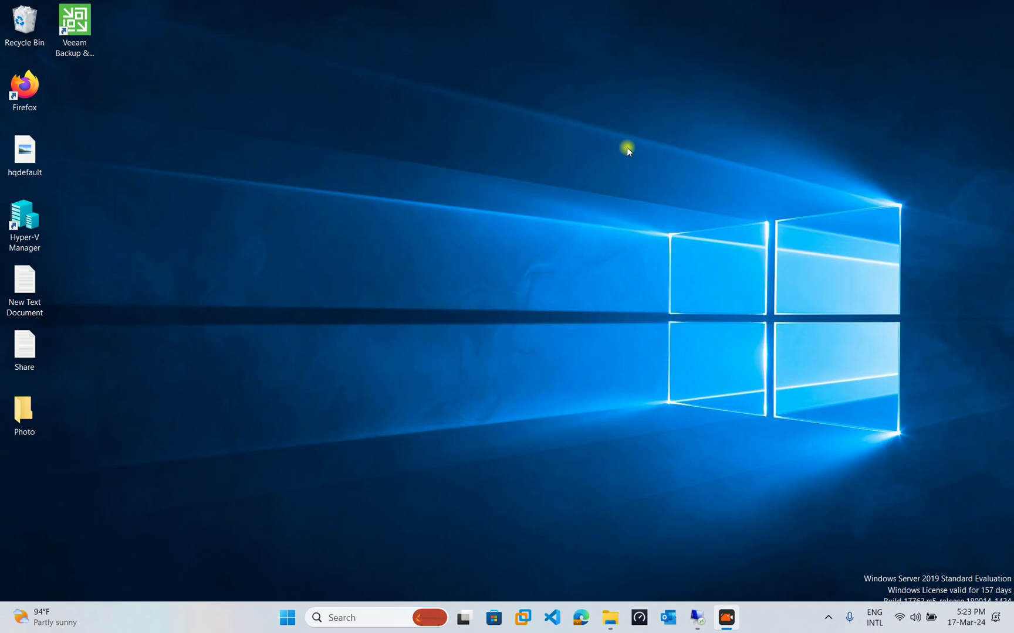
Refresh the desktop, then launch SyncBackPro from Windows search.
right_click(327, 92)
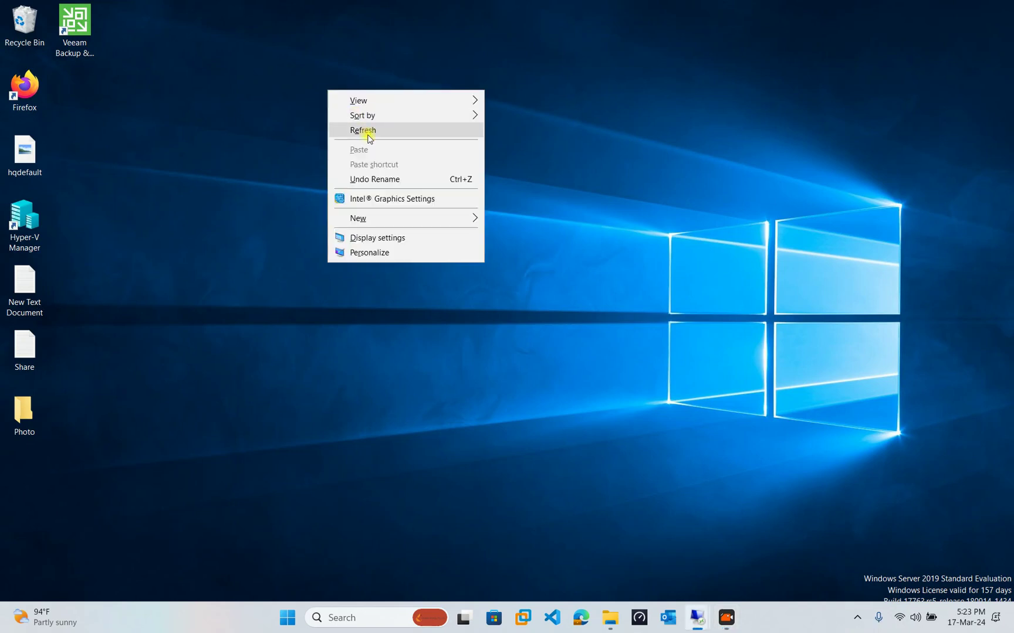
click(369, 130)
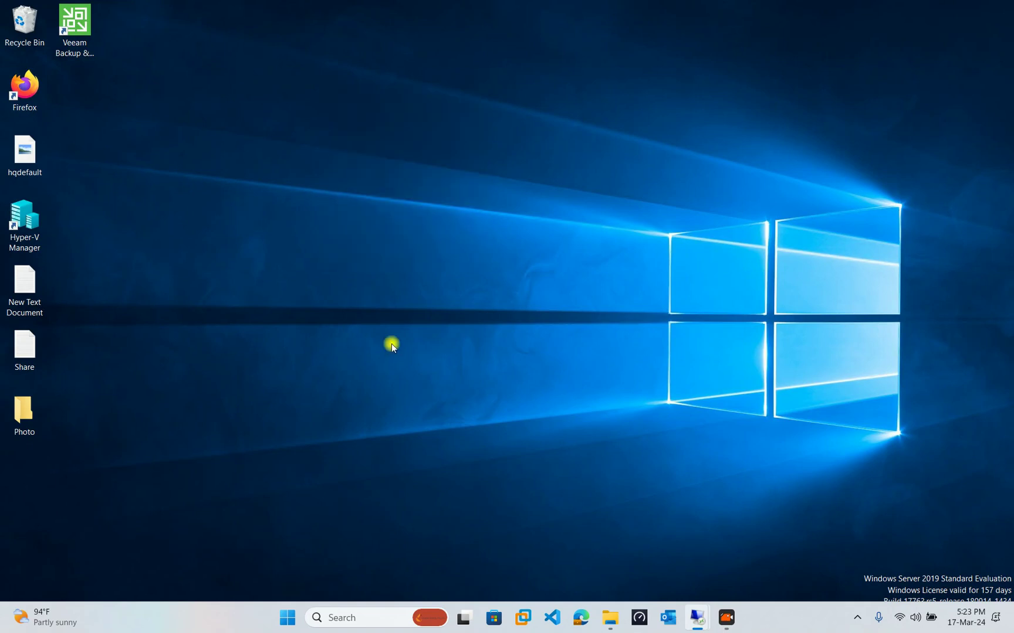
key(super)
text(sync)
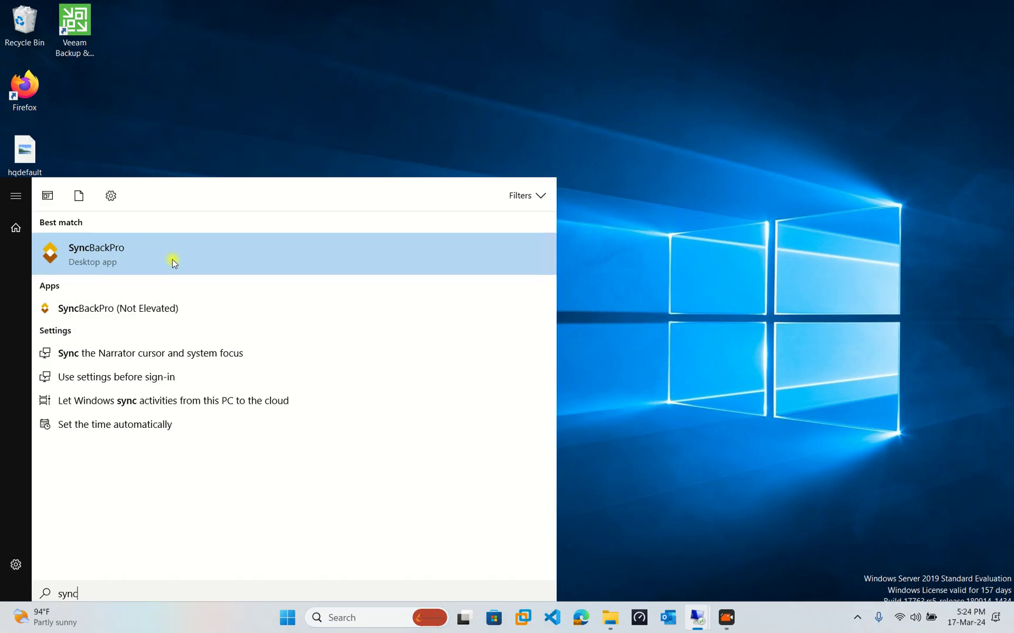
click(138, 263)
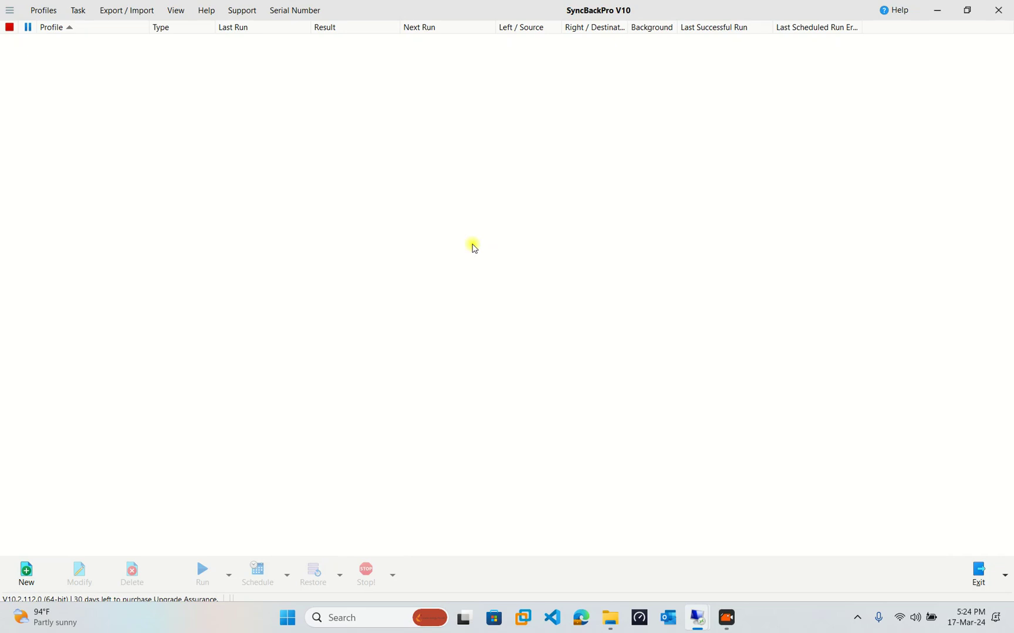
Browse the SyncBackPro help file, then close it.
click(896, 13)
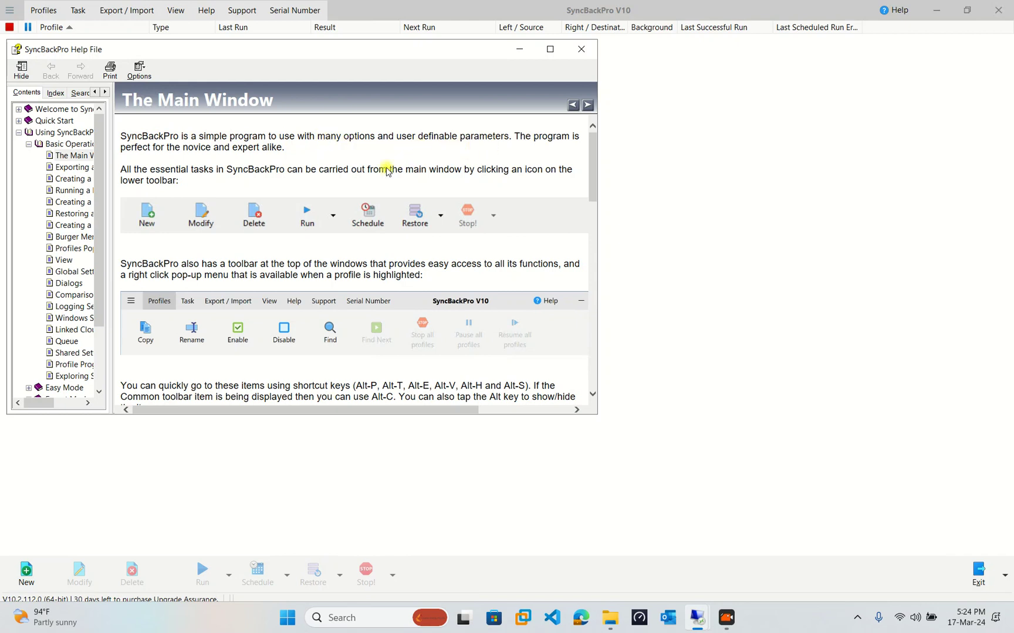
drag(167, 148, 214, 147)
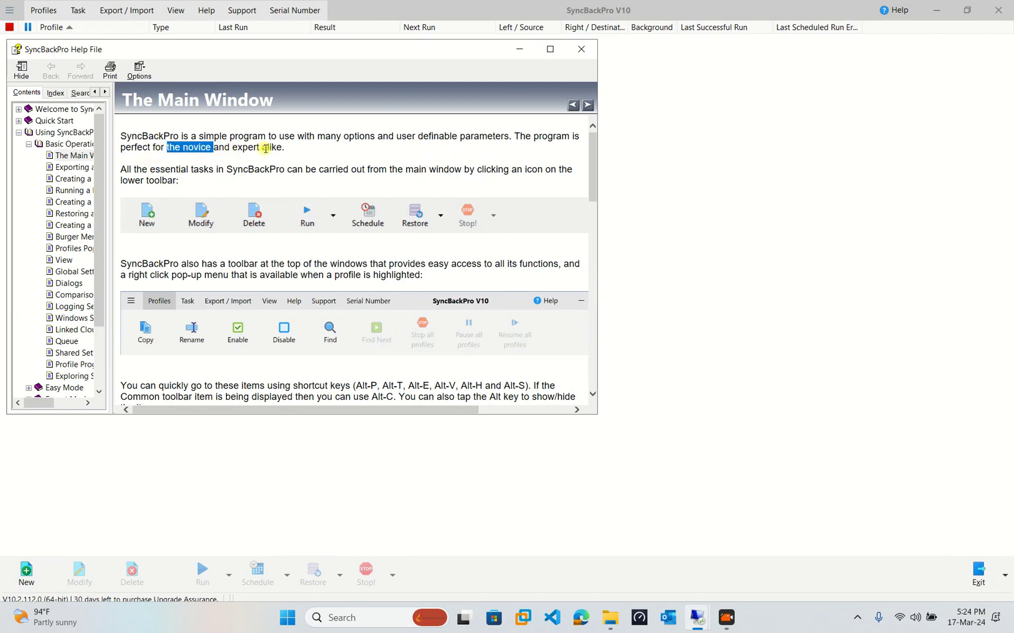
click(186, 169)
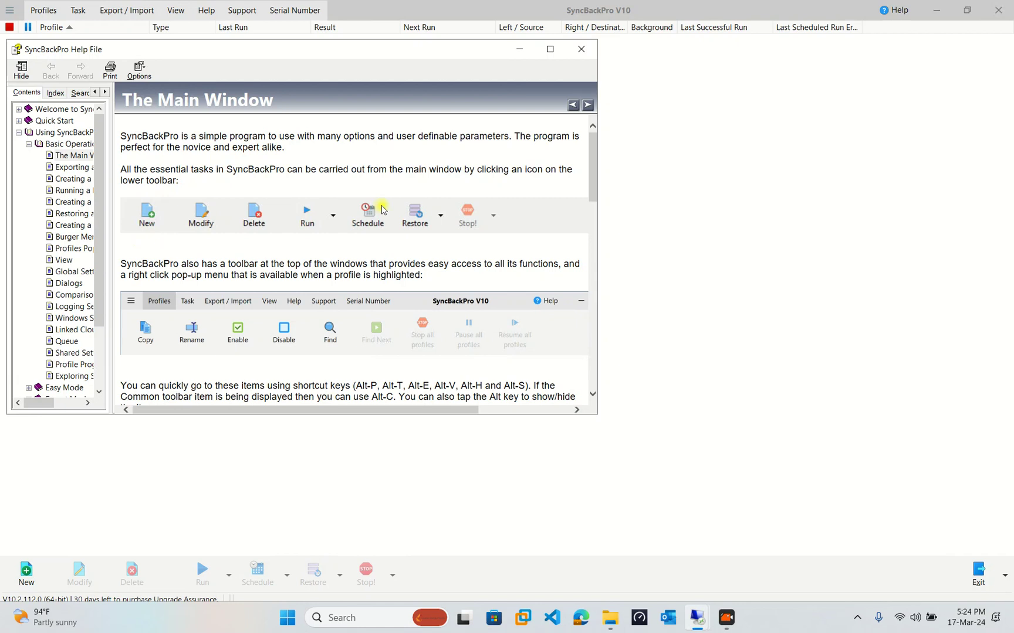
click(587, 50)
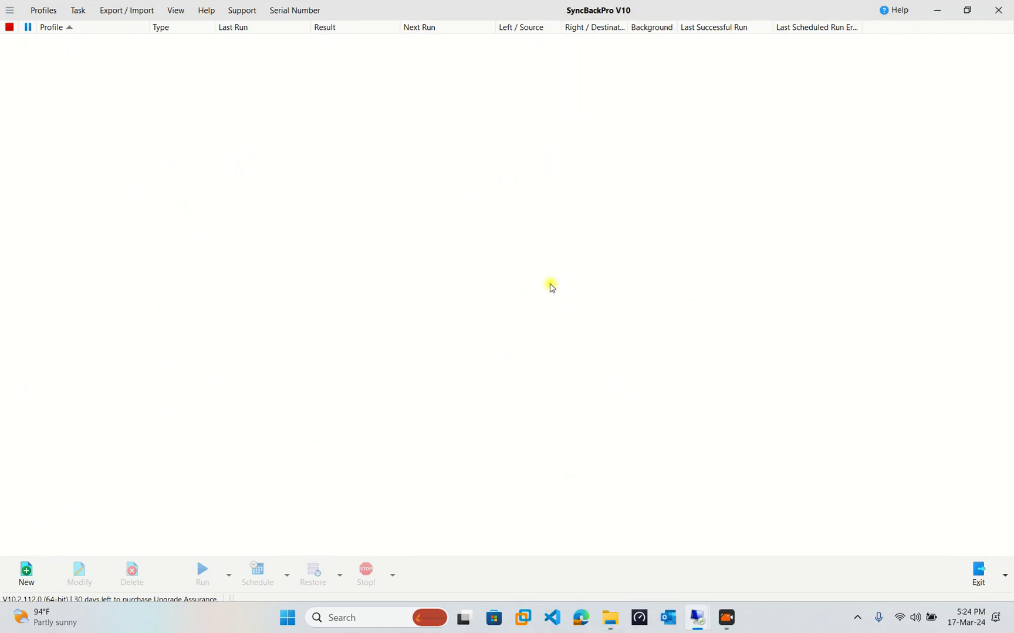
Start a new profile named 'BACKUP' and advance to the profile type choice.
click(26, 572)
click(27, 572)
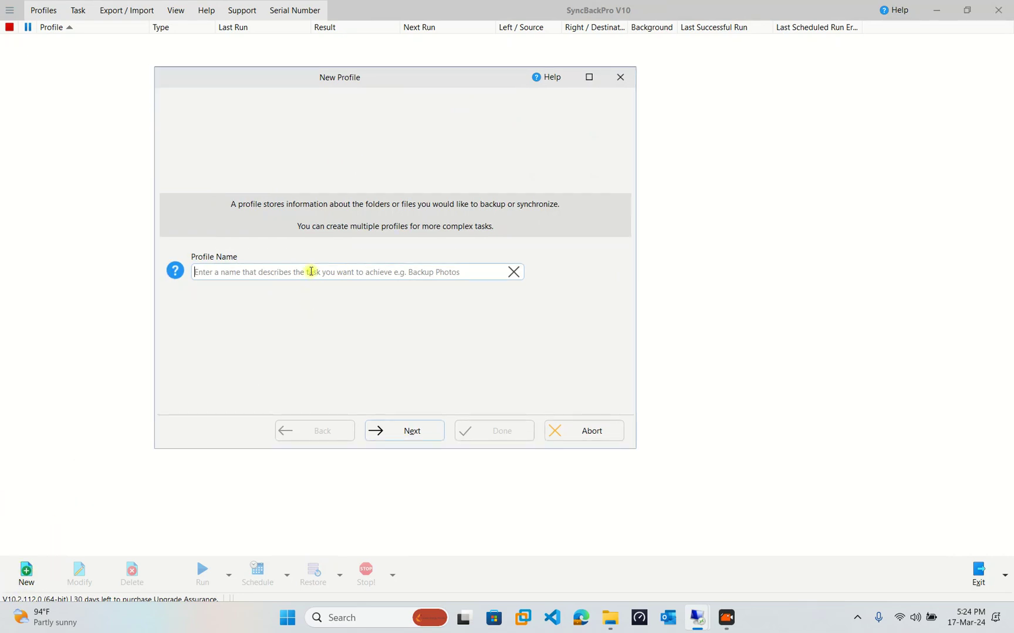
text(Ba)
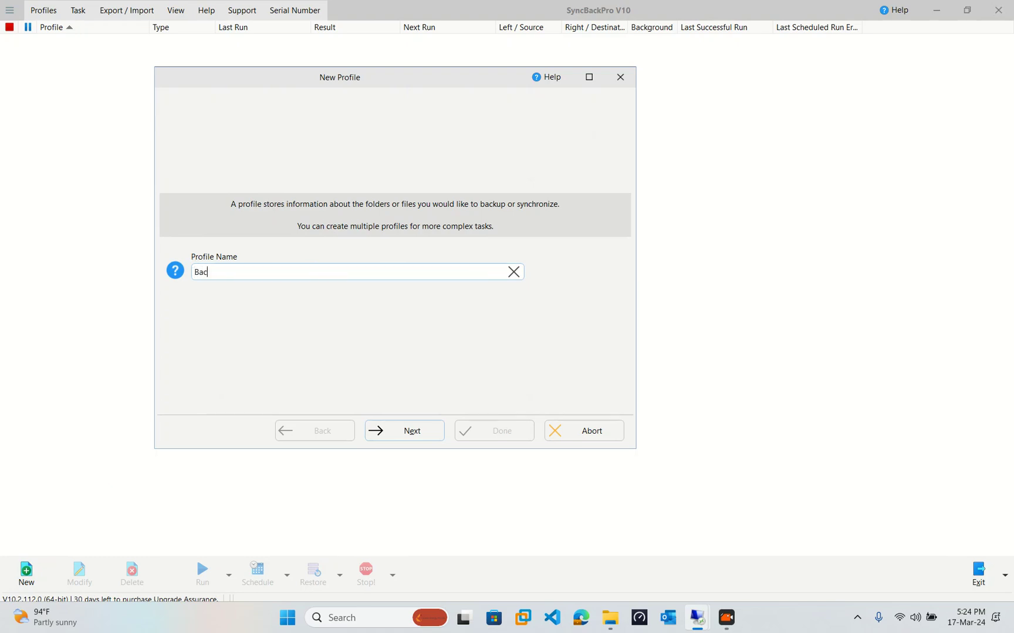
text(c)
key(BackSpace)
key(BackSpace)
key(BackSpace)
text(B)
key(BackSpace)
key(BackSpace)
text(Ba)
key(ctrl+a)
text(B)
click(426, 435)
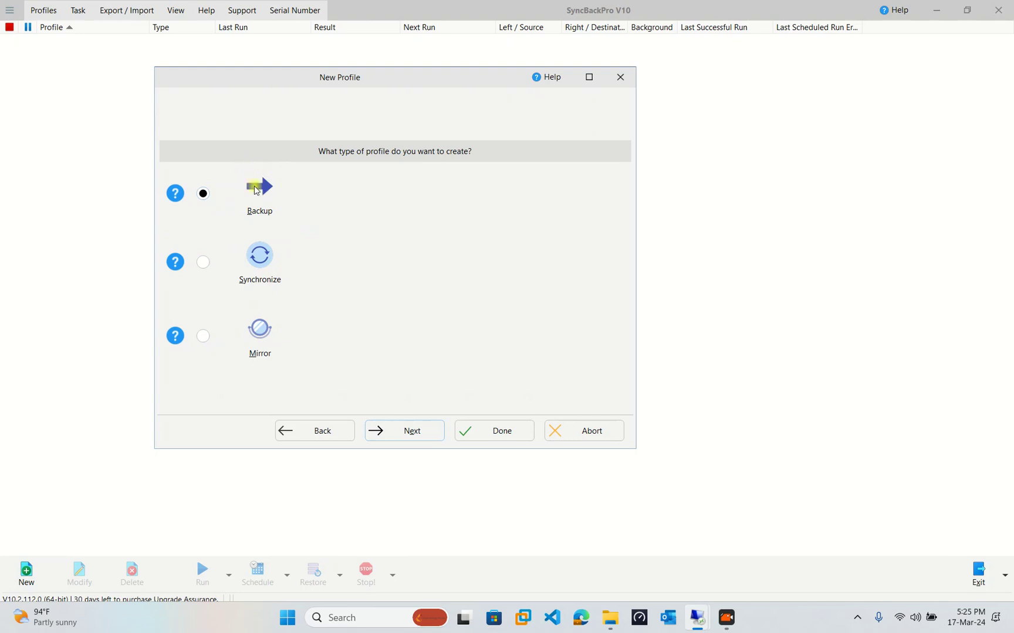
drag(374, 73, 383, 72)
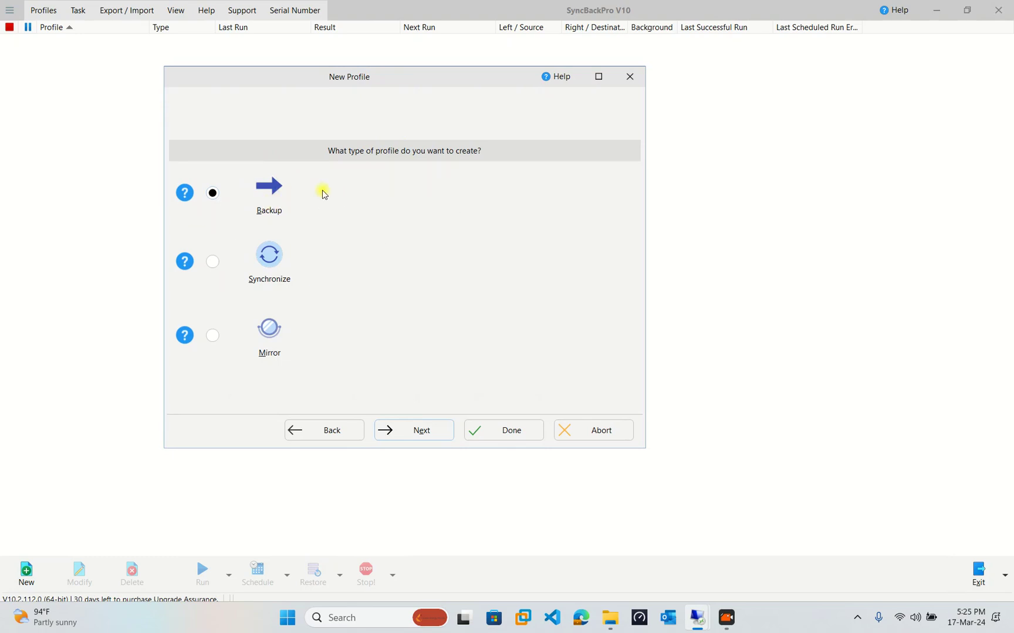
click(192, 198)
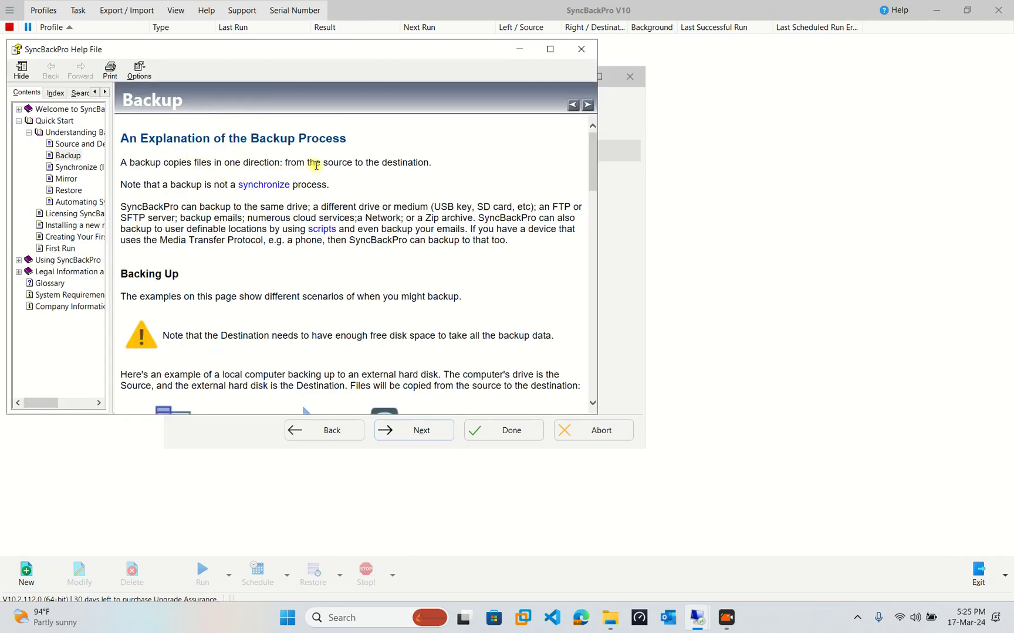
click(580, 49)
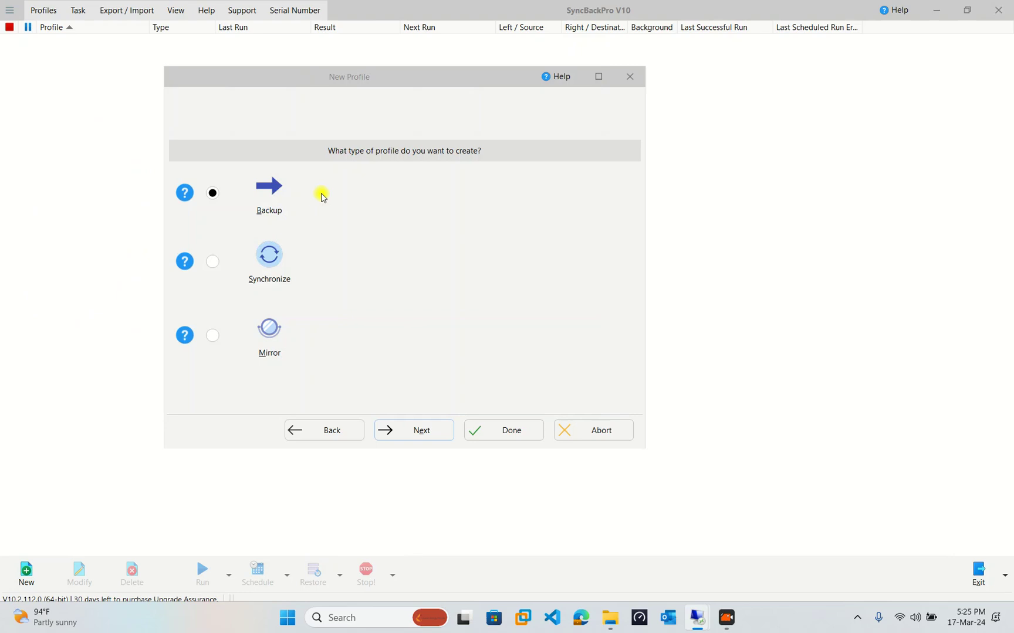
click(188, 264)
drag(130, 163, 324, 164)
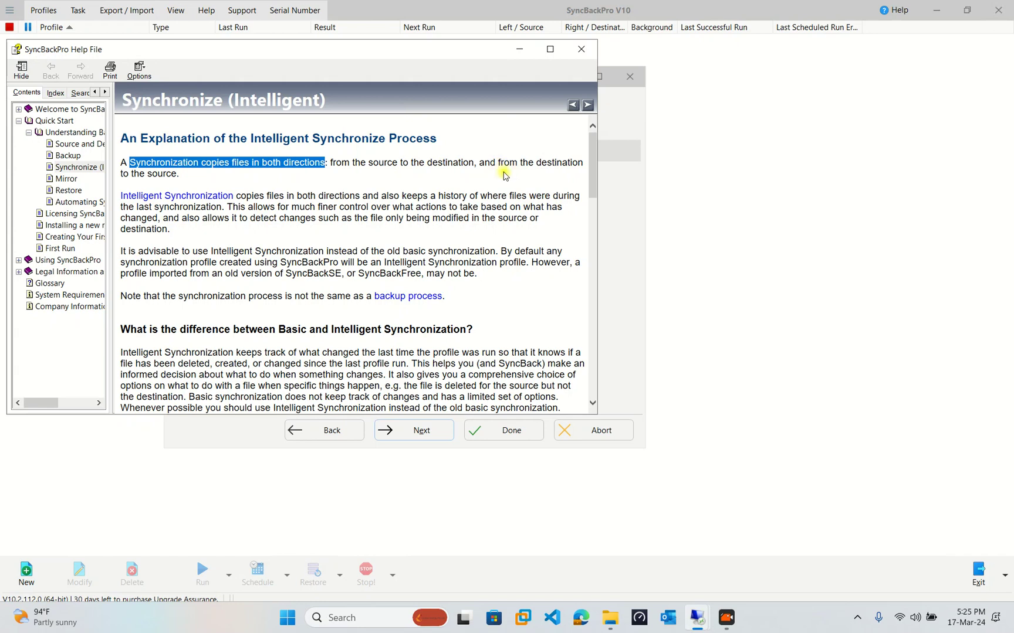
drag(179, 174, 130, 163)
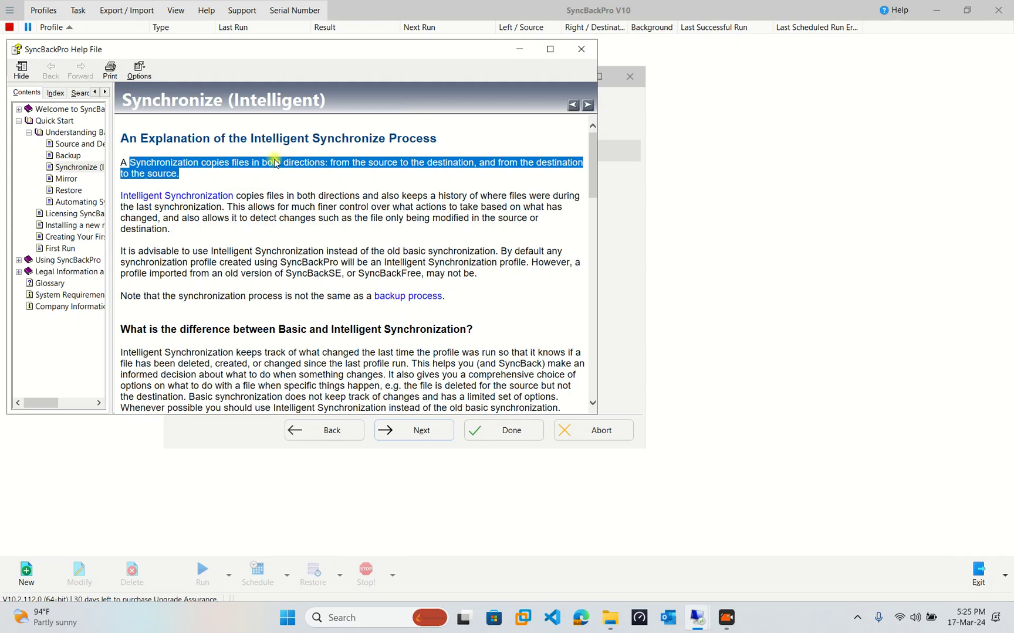
Read the Mirror profile type help page, then close it, leaving Backup selected.
click(580, 48)
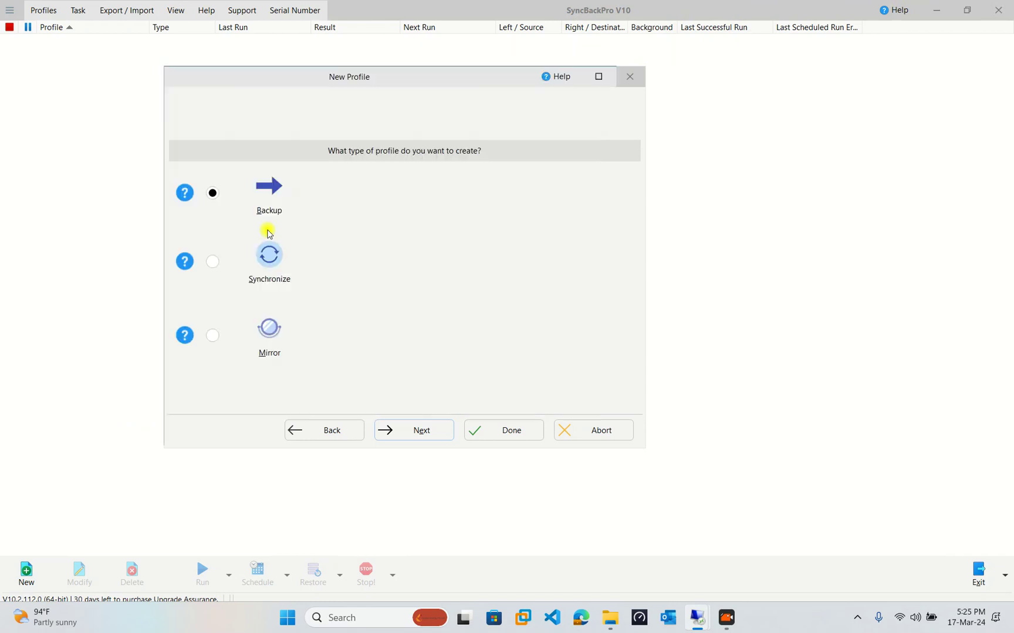
click(185, 336)
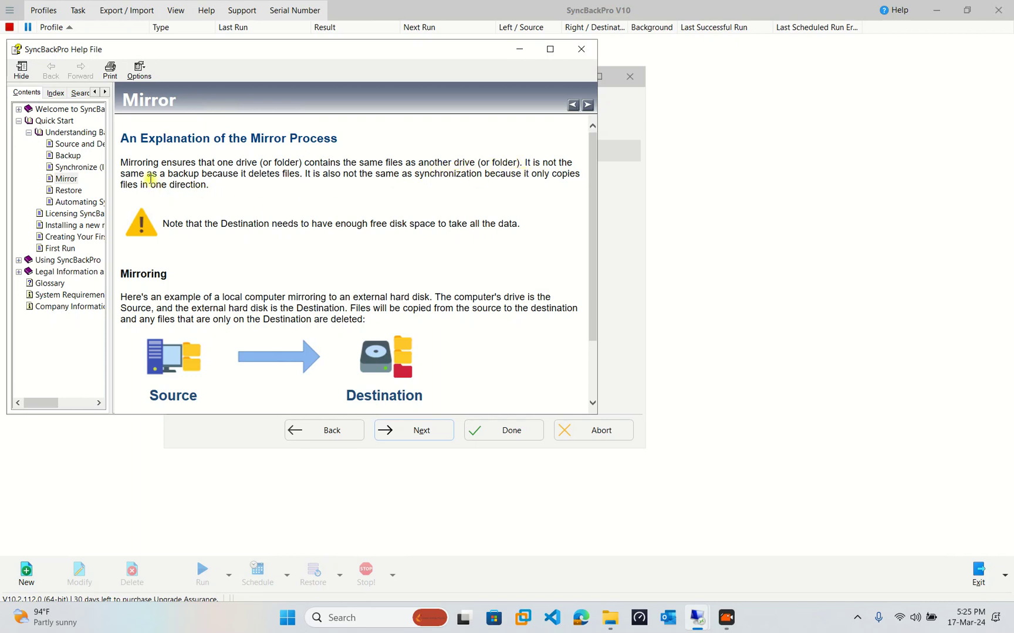
drag(299, 174, 239, 176)
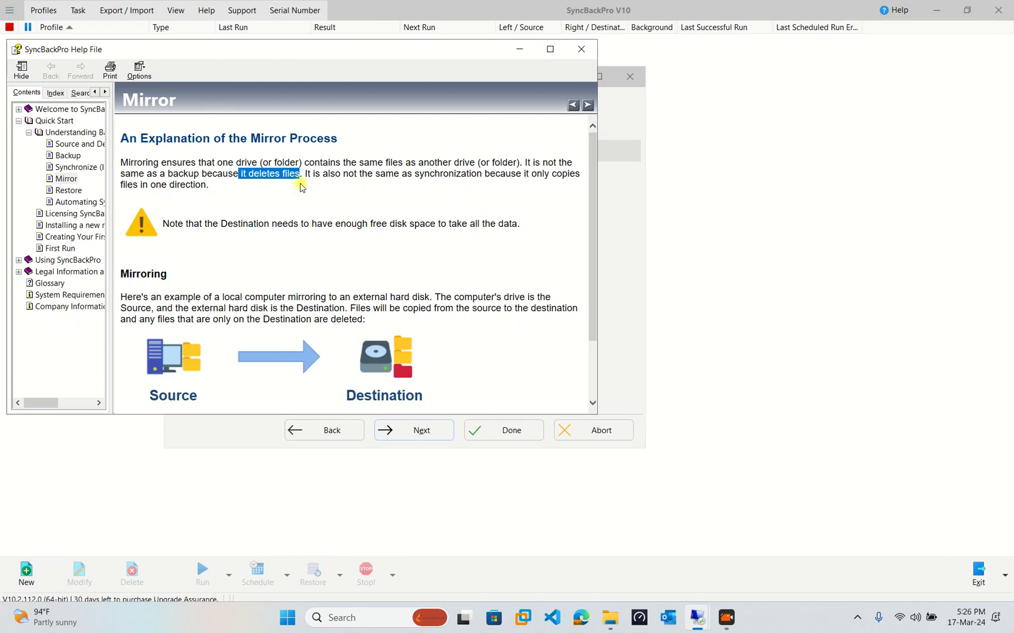
drag(152, 185, 249, 184)
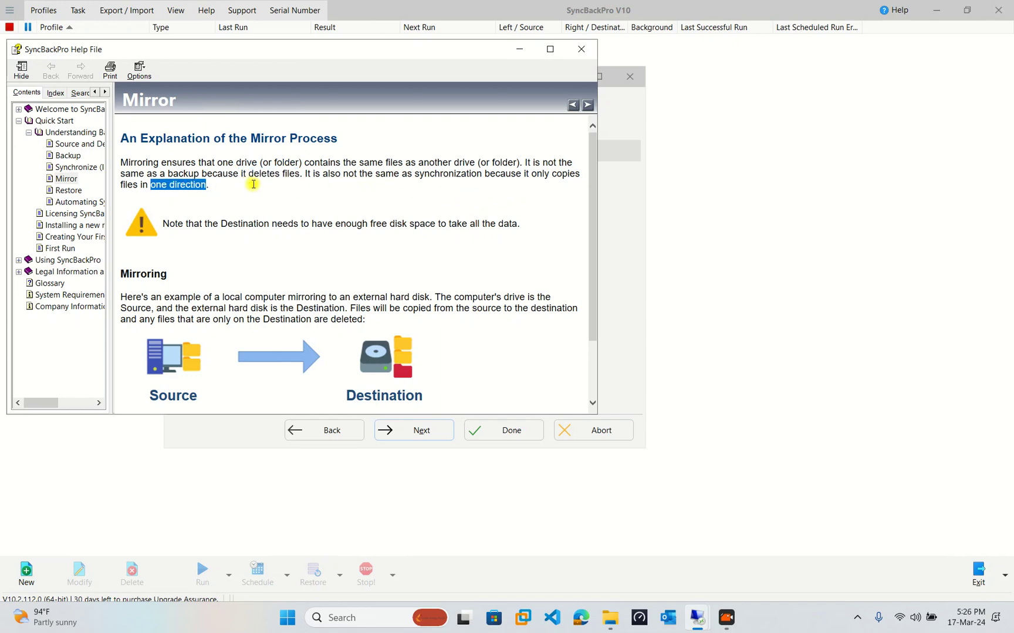
click(371, 207)
scroll(329, 346, down, 2)
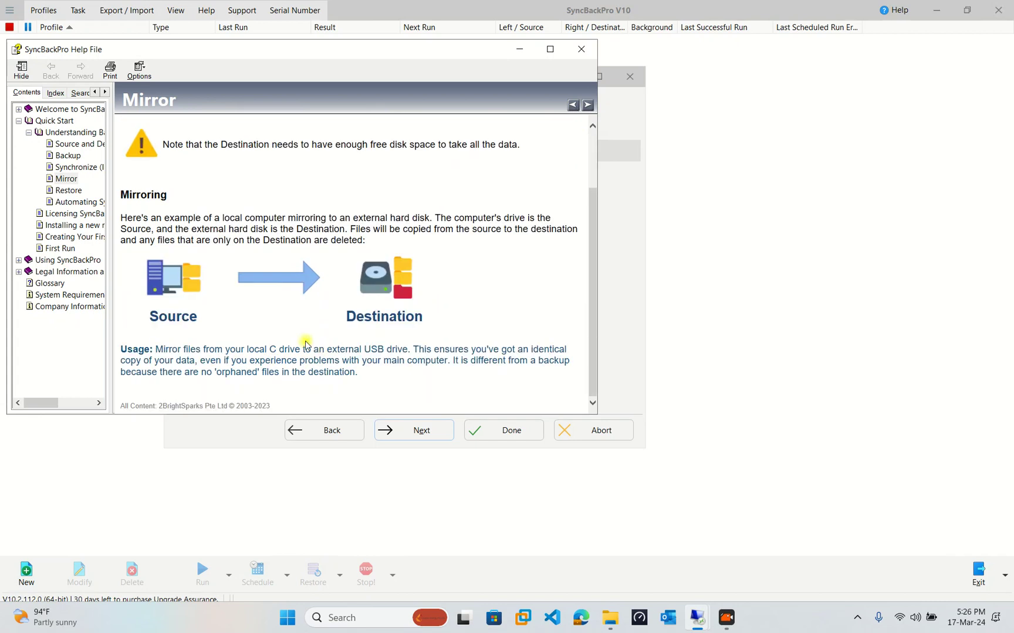
click(582, 50)
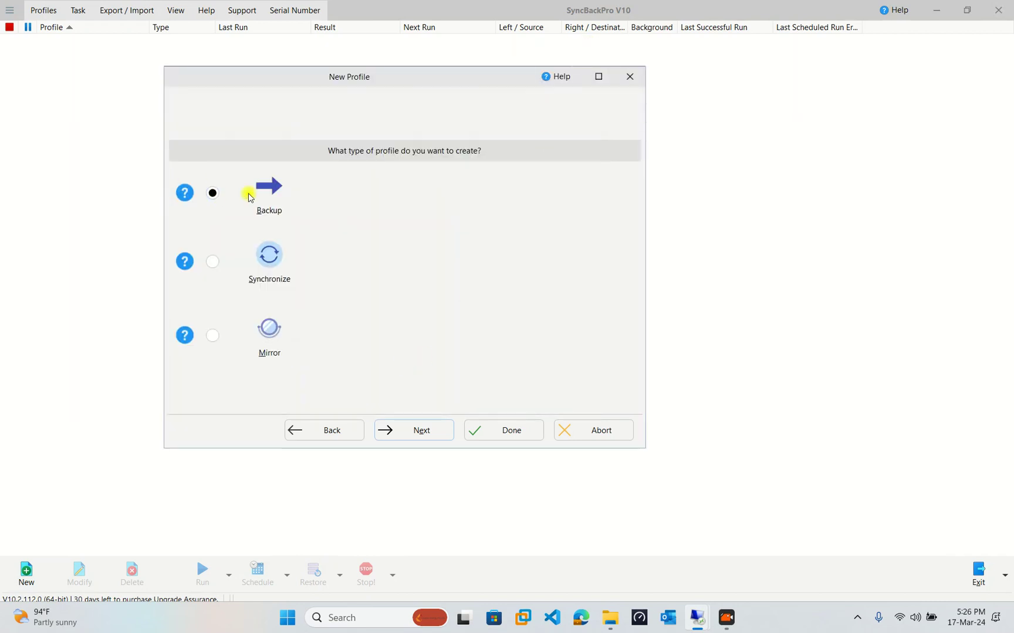
Review the source location types and leave Source on 'Internal/external drive, network path, etc.'.
click(429, 430)
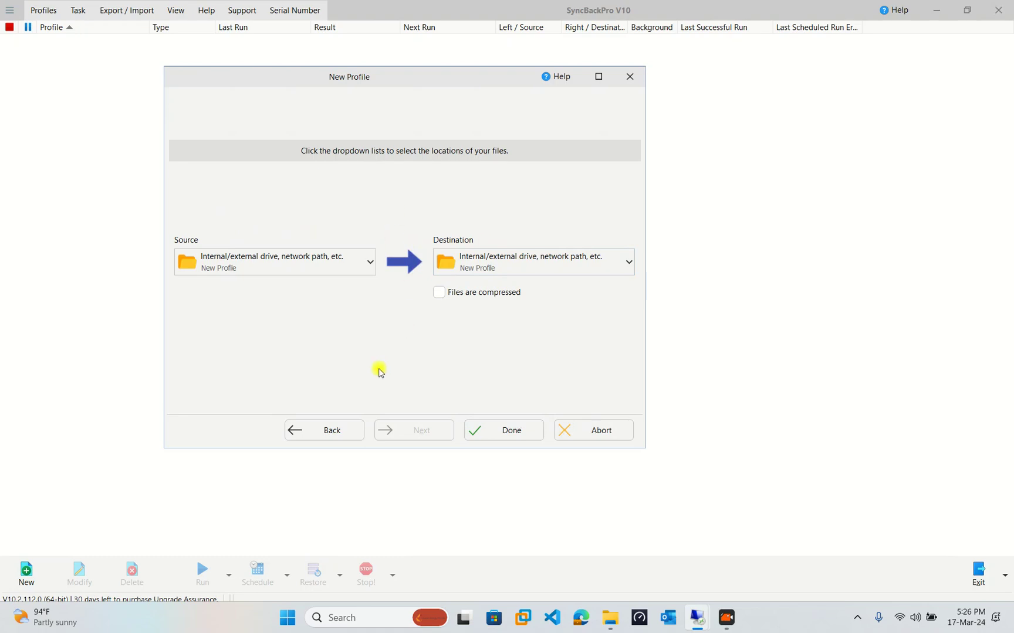
click(314, 258)
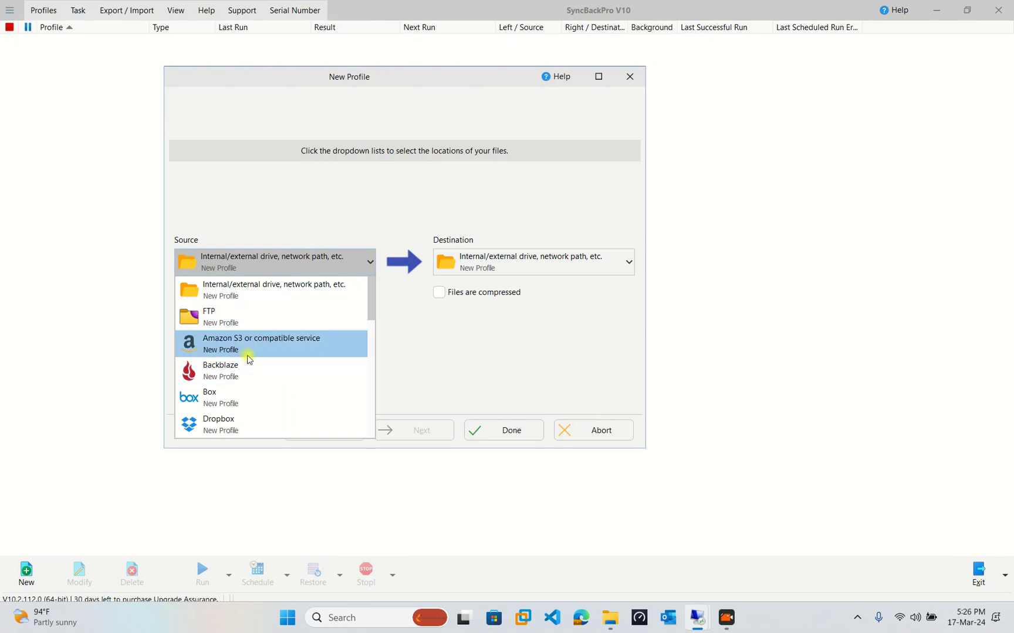
scroll(250, 357, down, 1)
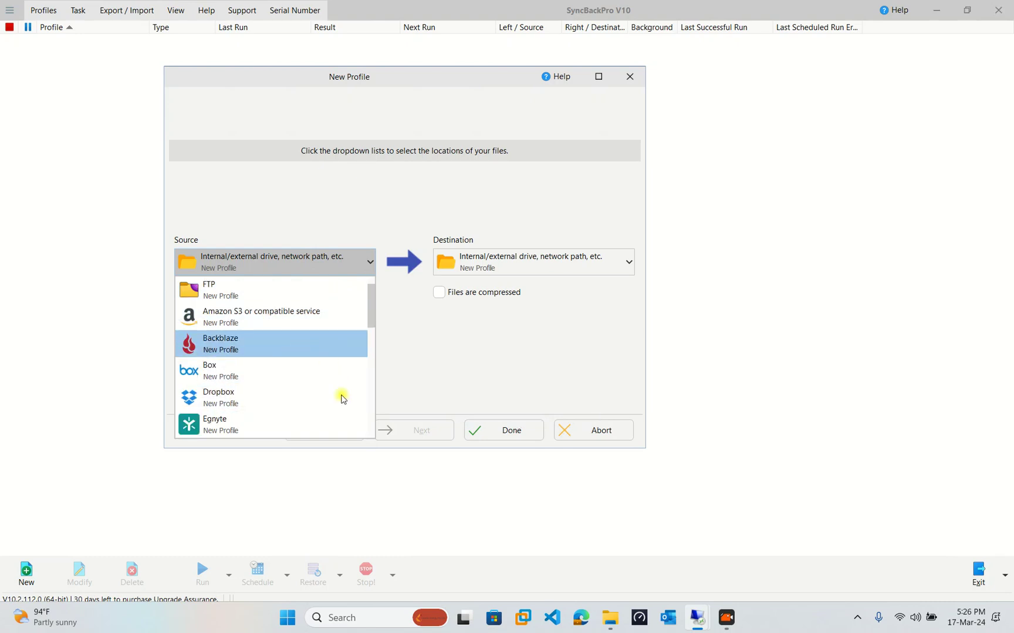
scroll(281, 386, down, 2)
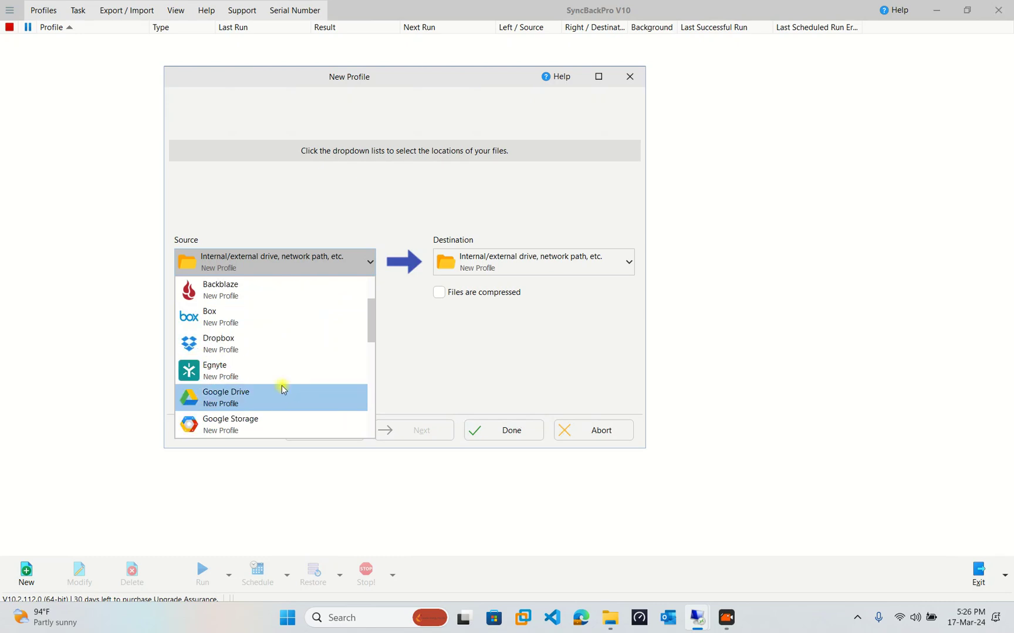
scroll(270, 388, down, 3)
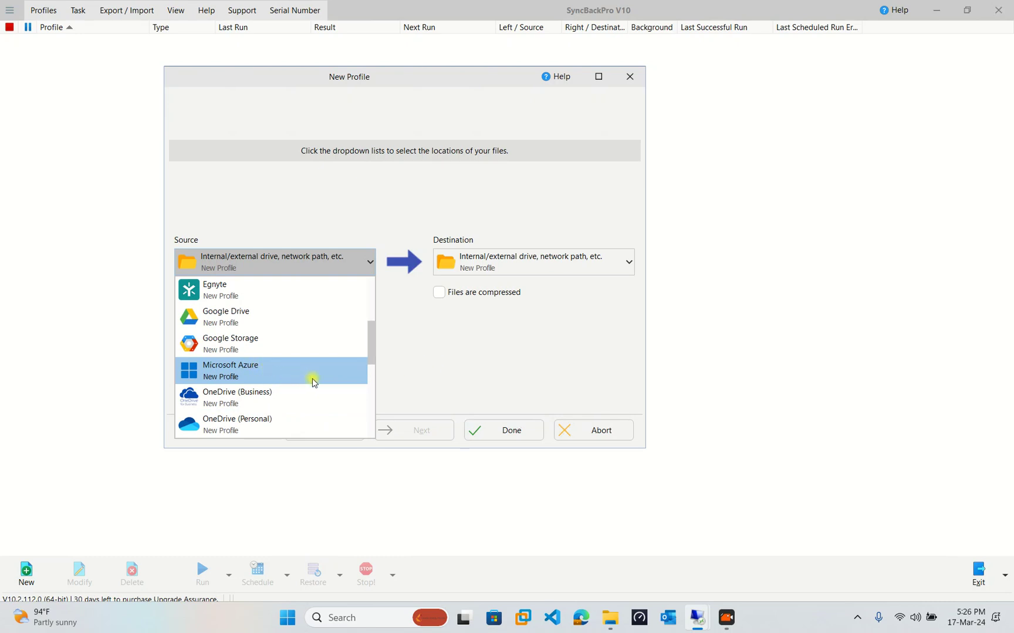
scroll(314, 383, down, 5)
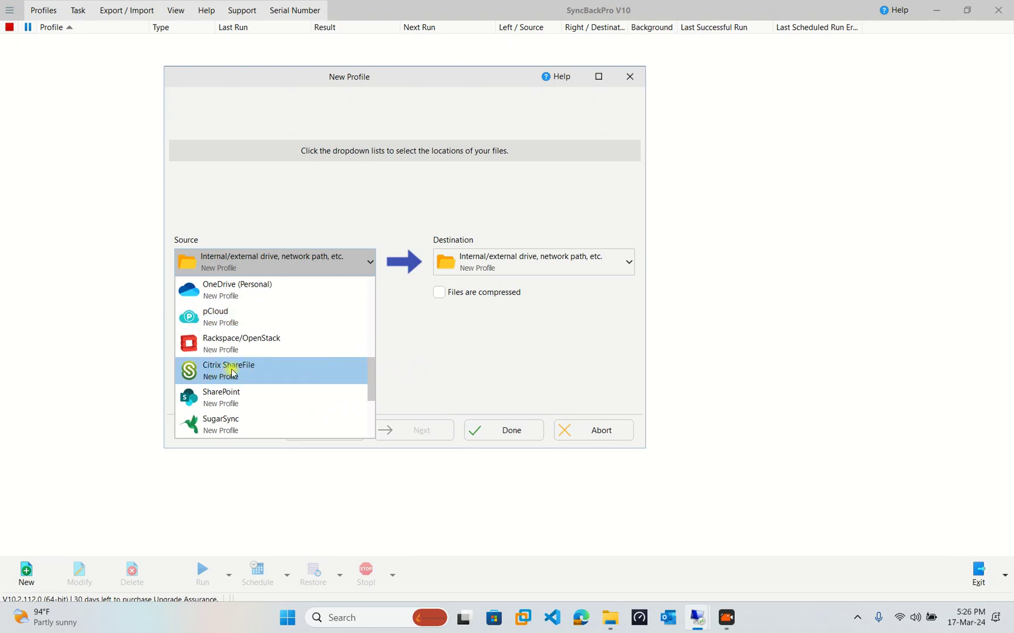
scroll(256, 373, down, 1)
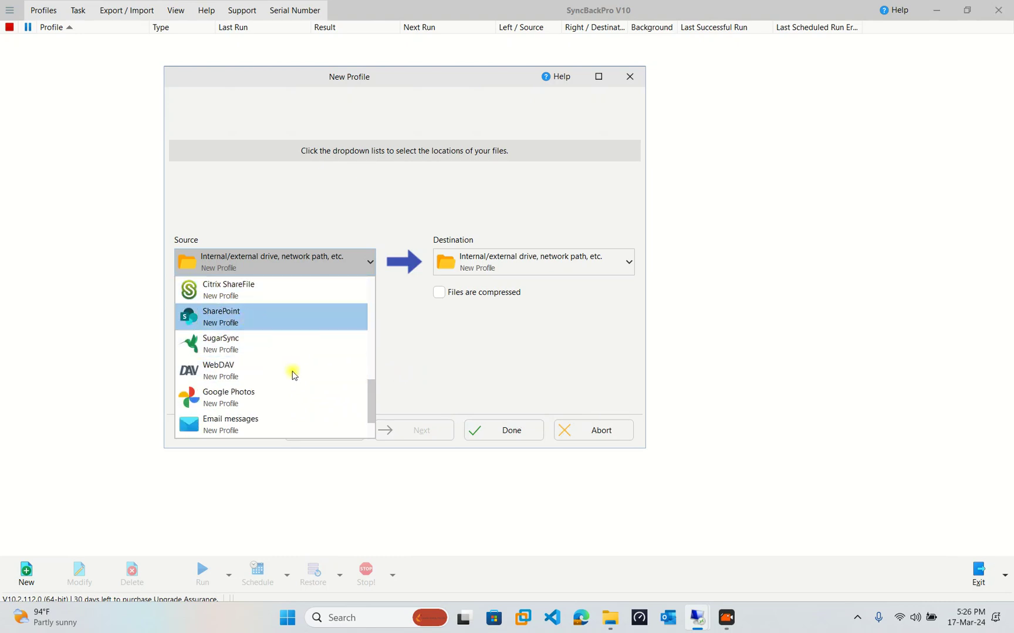
scroll(289, 373, down, 1)
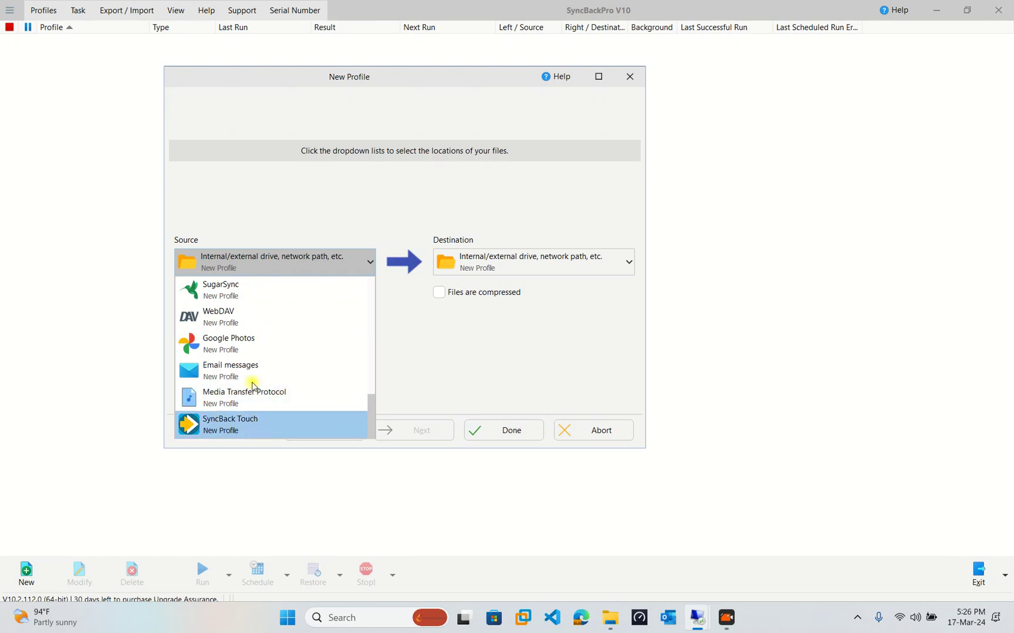
drag(368, 405, 490, 346)
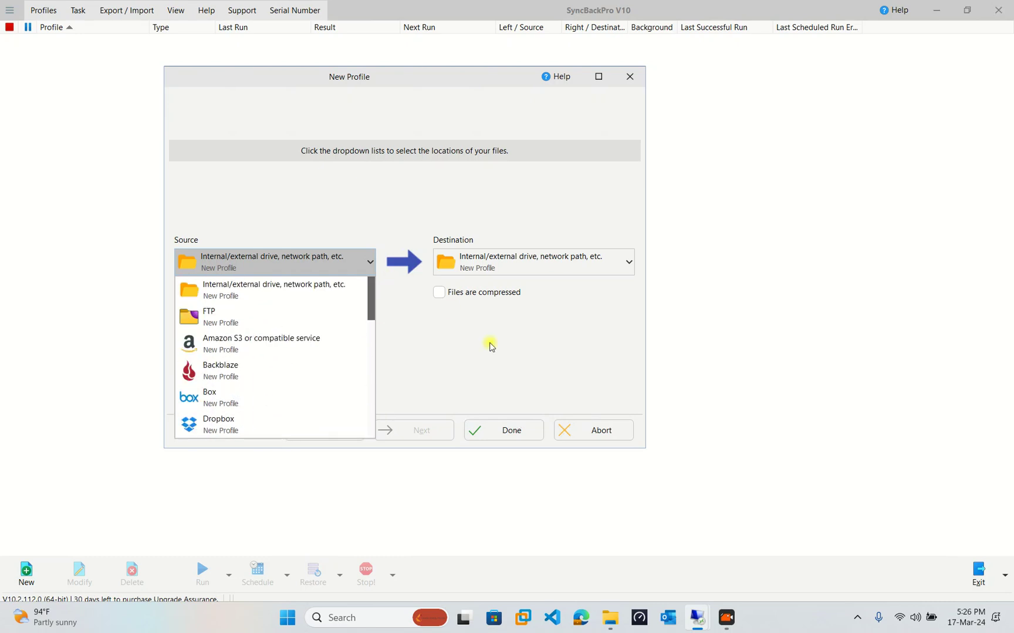
click(539, 239)
Keep the destination as a drive or network path and finish the wizard.
click(518, 256)
scroll(502, 367, down, 7)
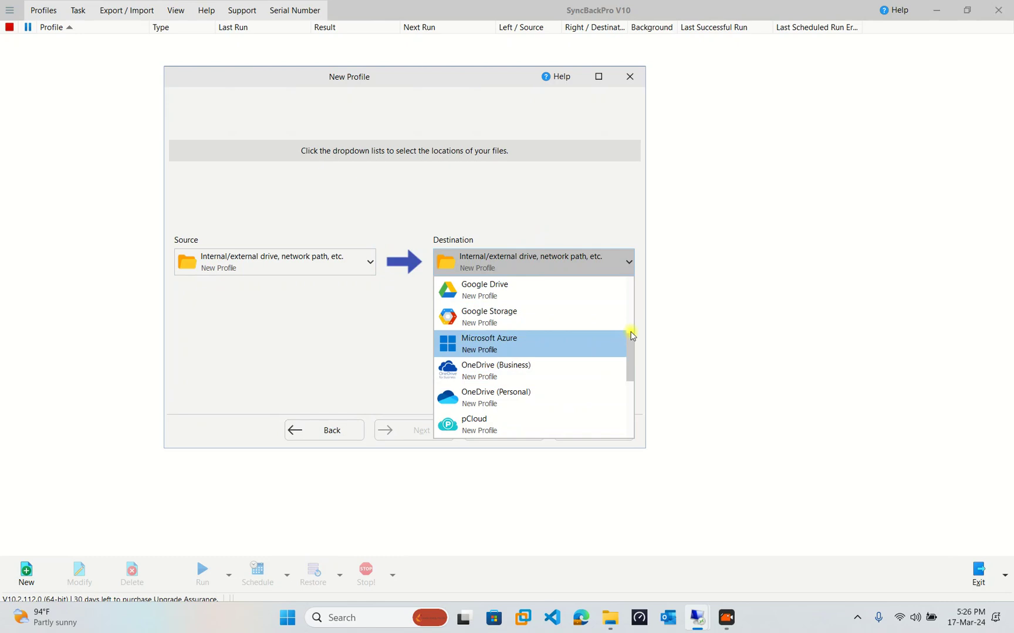
drag(633, 354, 620, 199)
click(587, 189)
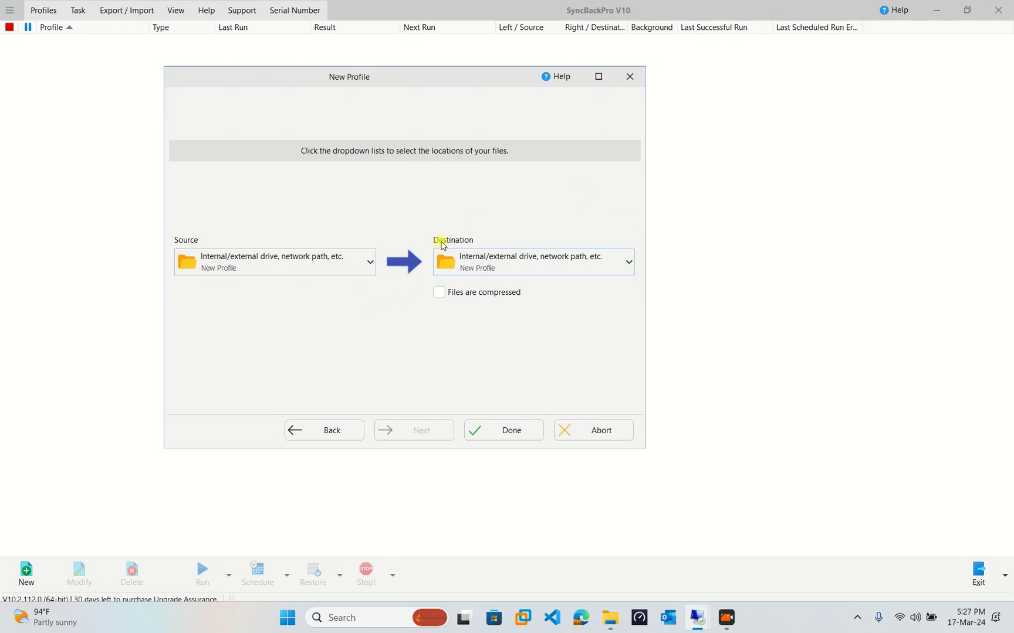
click(515, 427)
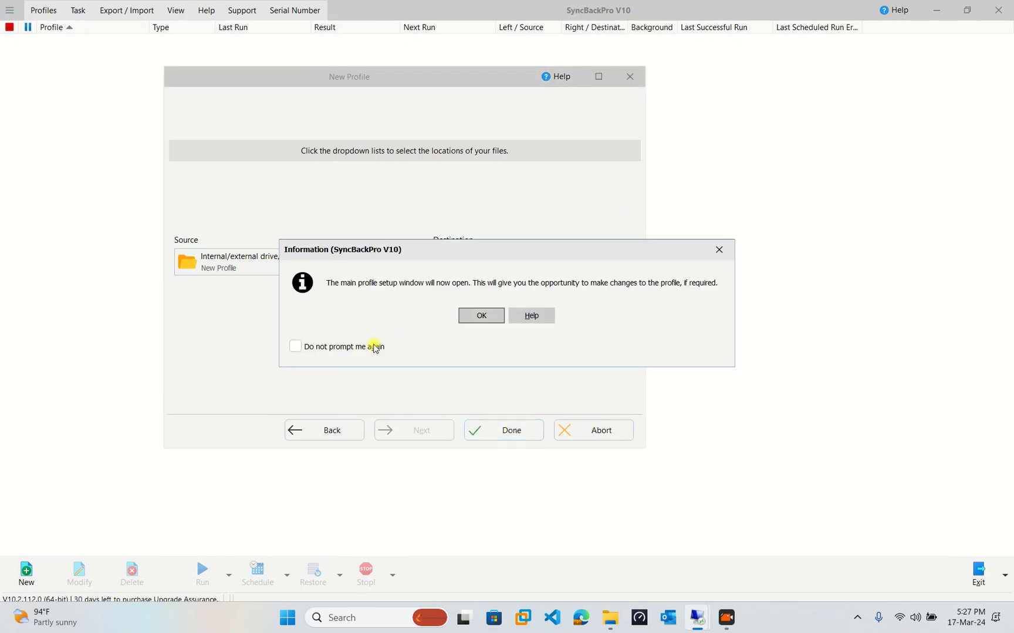
Set the source folder to DATA (E:) > The Msovled Tech.
click(482, 315)
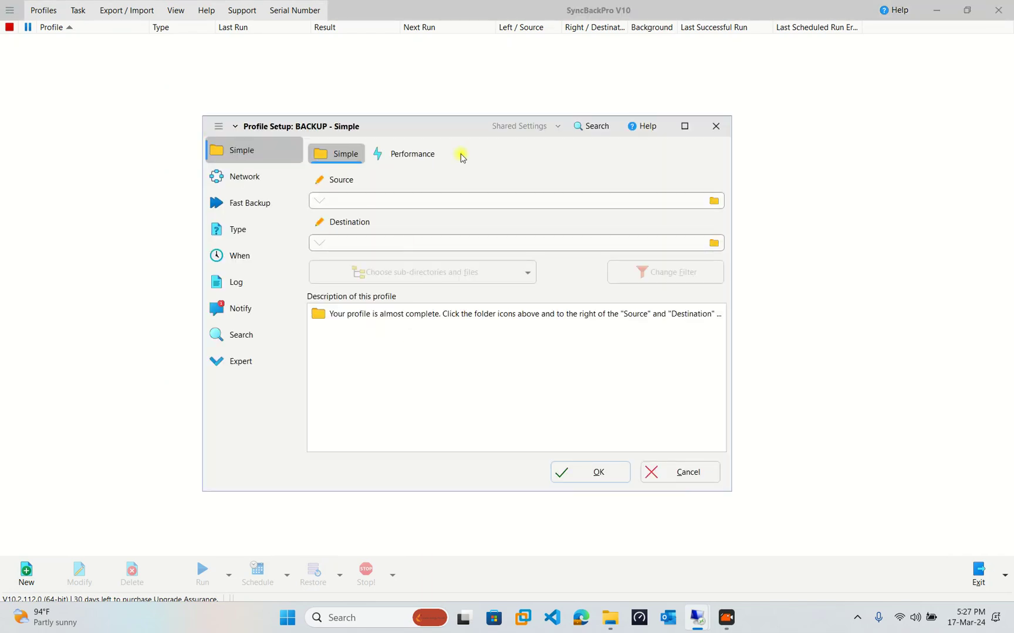
drag(446, 129, 403, 109)
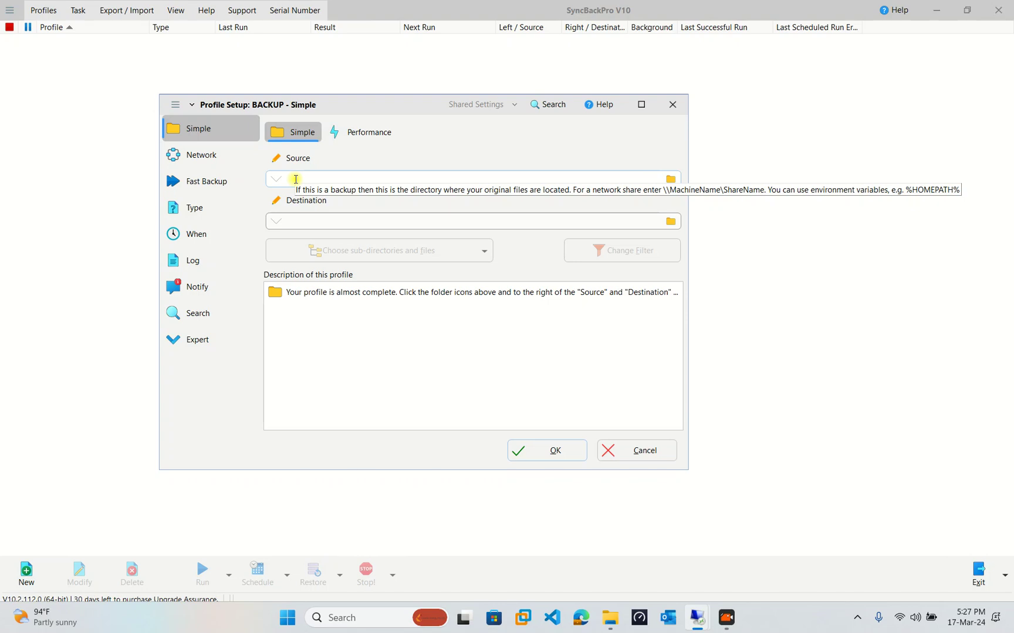
click(671, 179)
drag(602, 235, 548, 203)
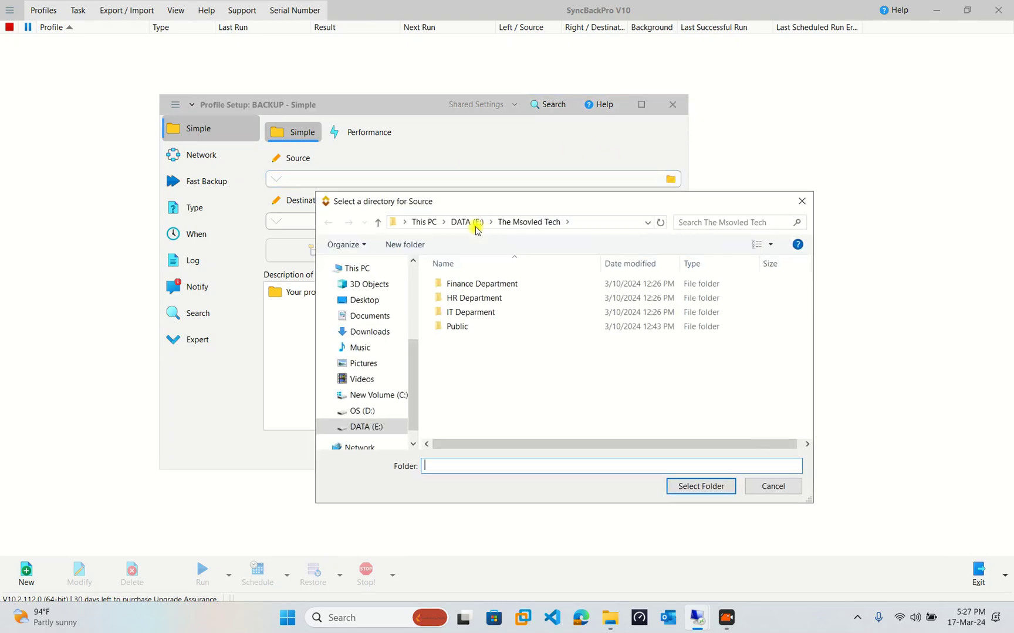
click(463, 222)
click(472, 412)
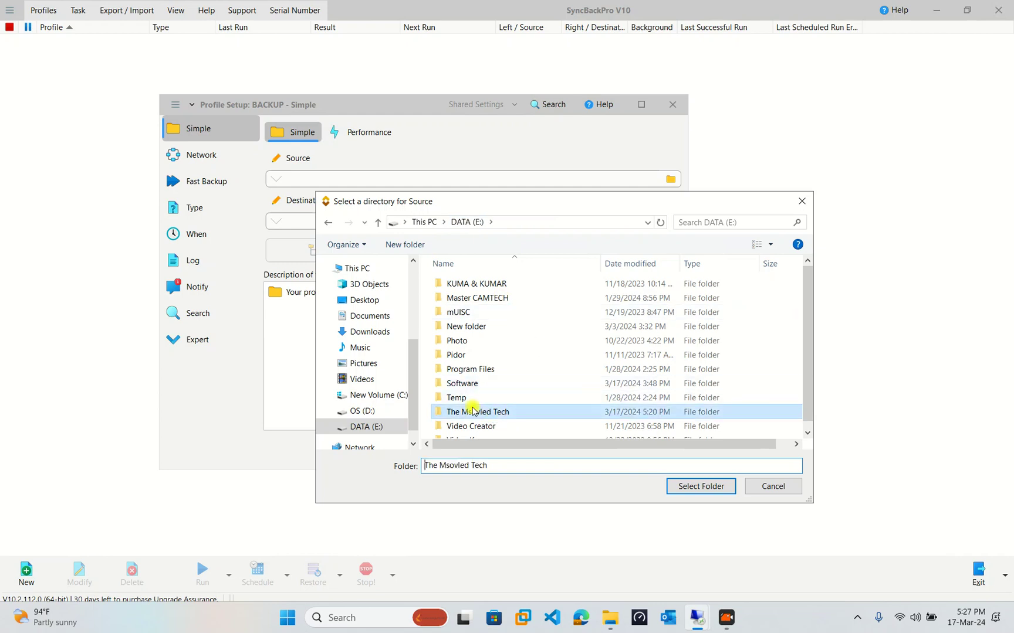
click(684, 488)
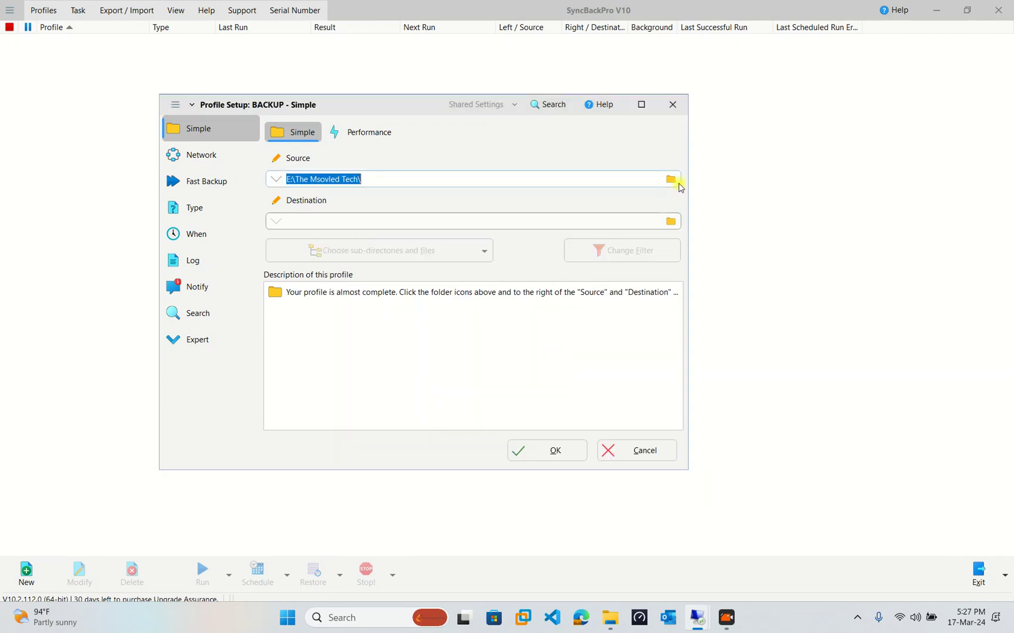
Open the destination folder picker and cancel it without choosing a folder.
click(673, 222)
scroll(260, 327, down, 1)
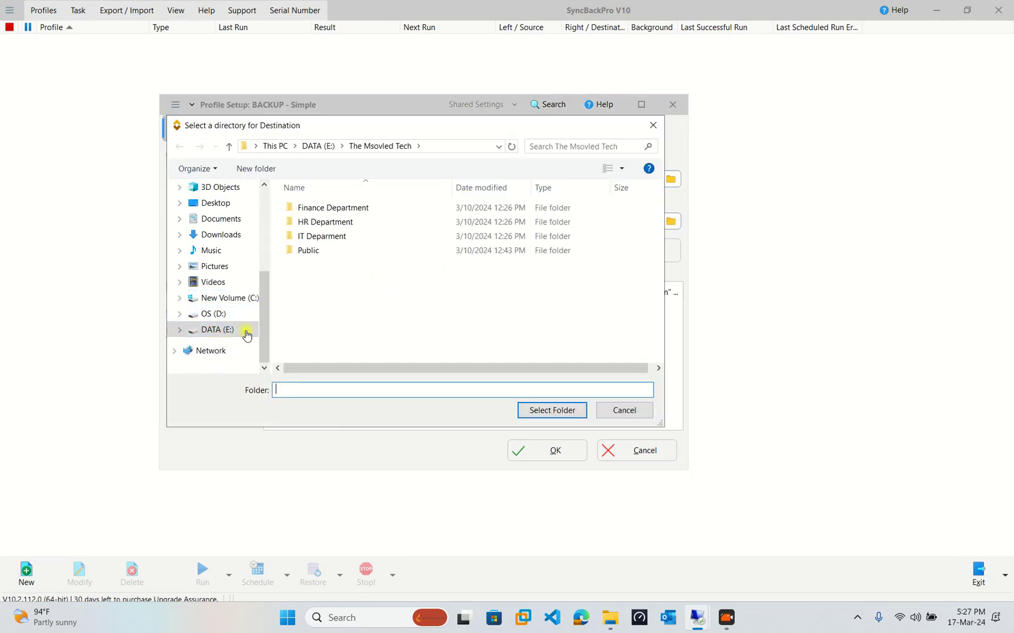
click(653, 126)
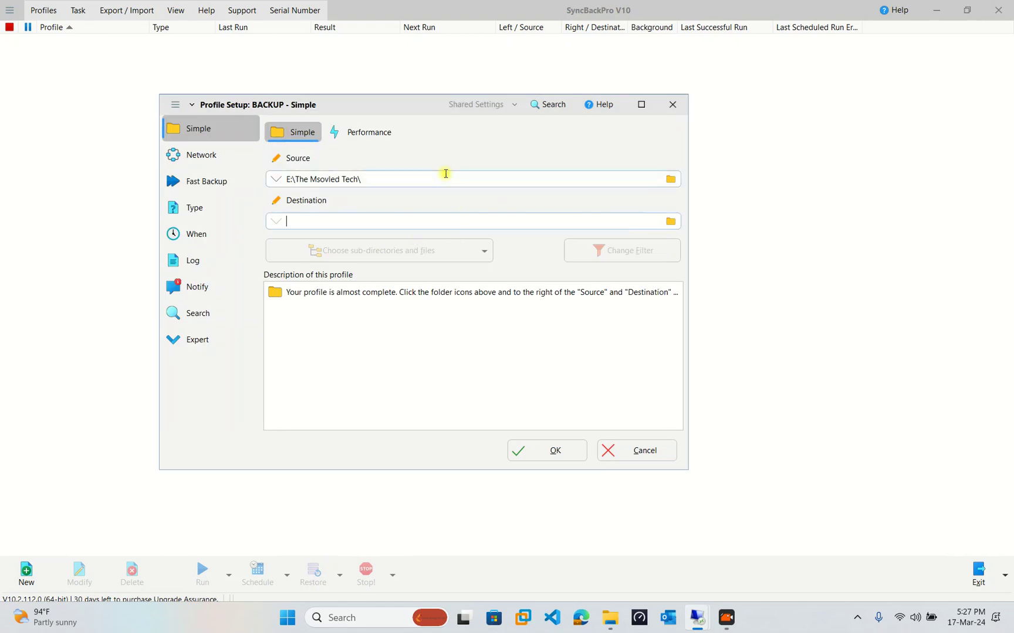
mouse_move(684, 4)
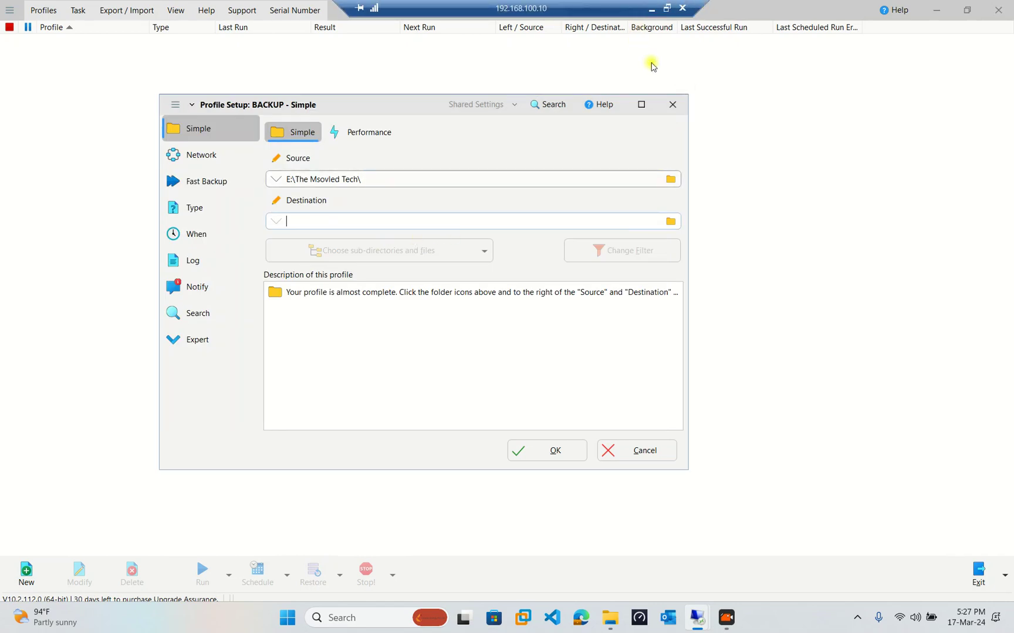
click(697, 622)
Bring the 192.168.100.11 remote session to full screen and open File Explorer there.
mouse_move(696, 631)
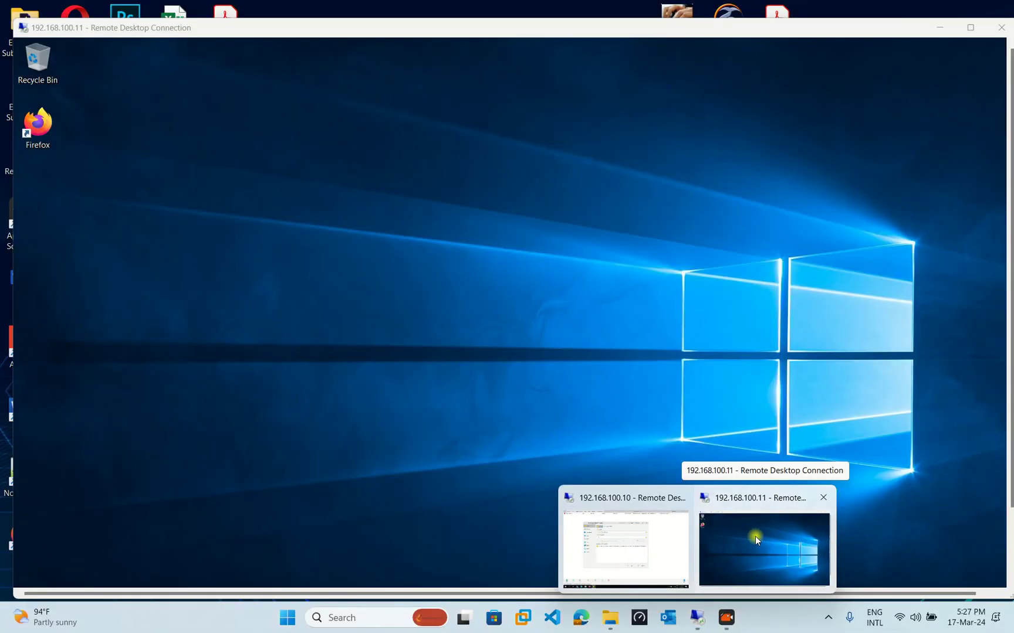
click(795, 540)
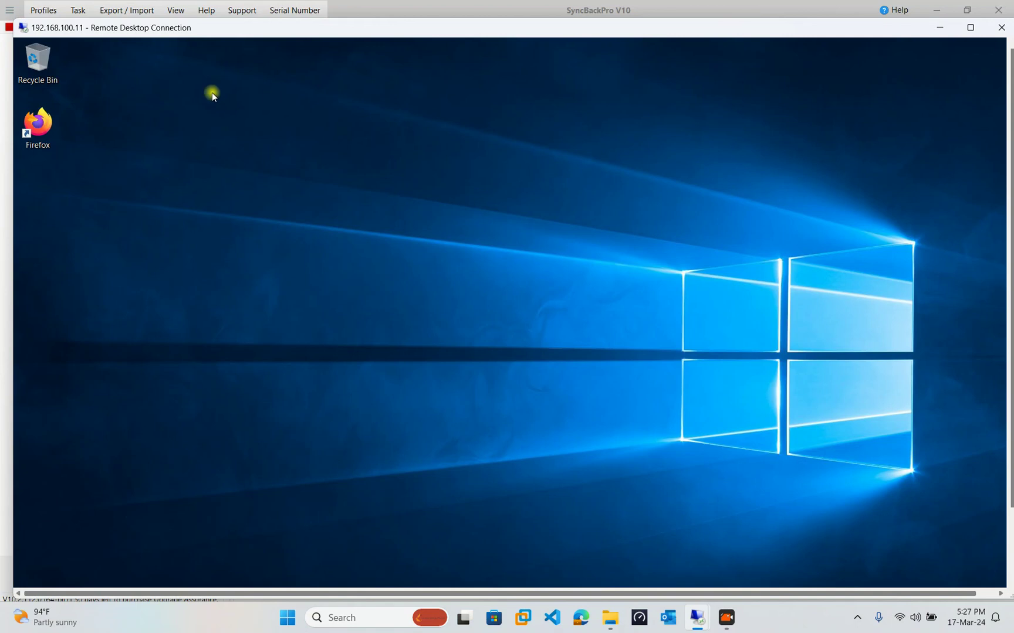
drag(388, 38, 389, 53)
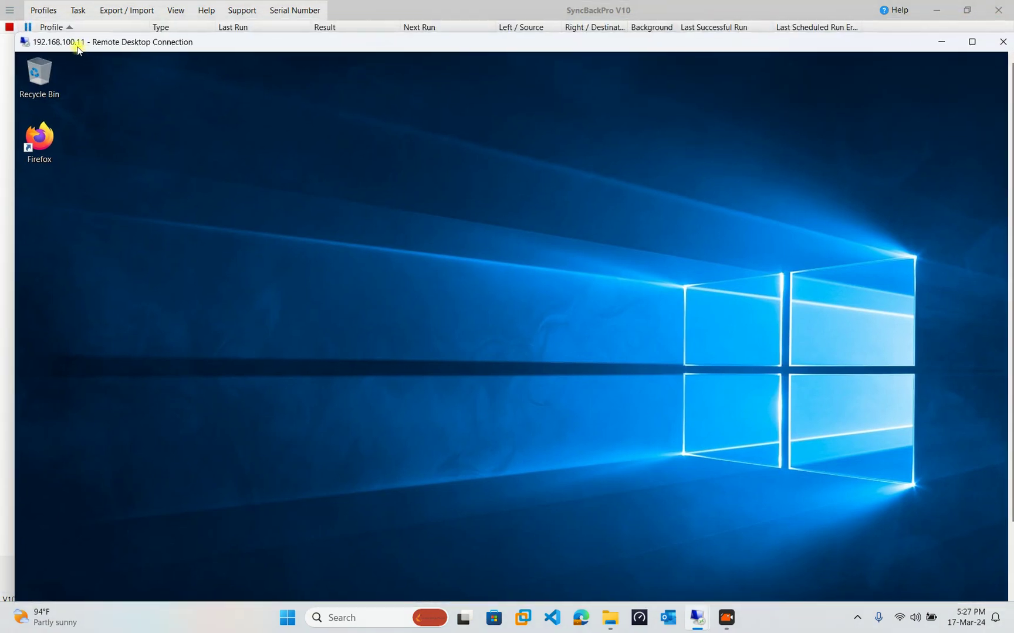
double_click(827, 42)
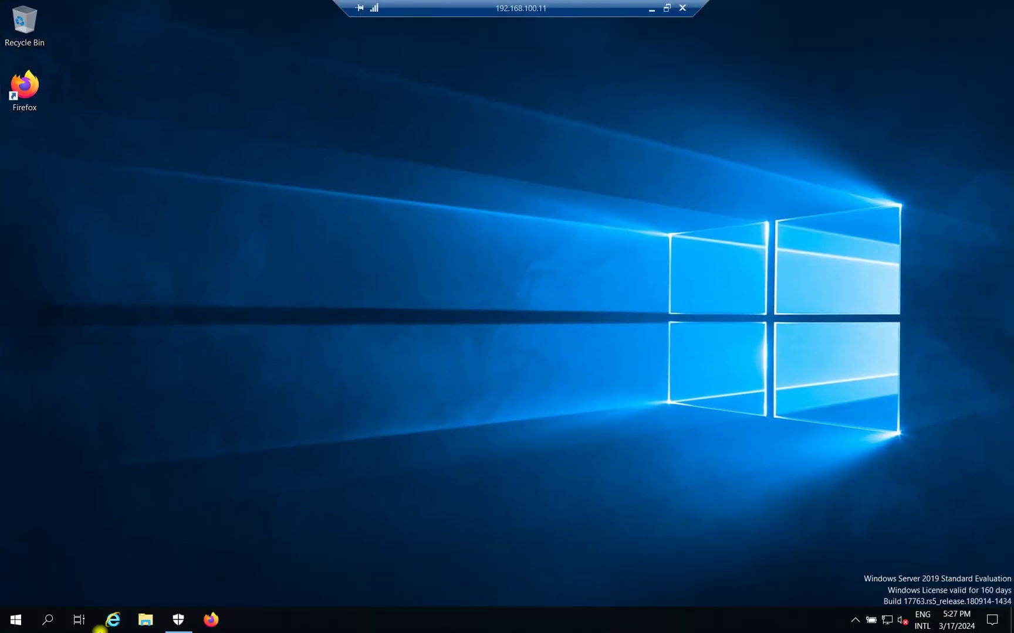
click(146, 620)
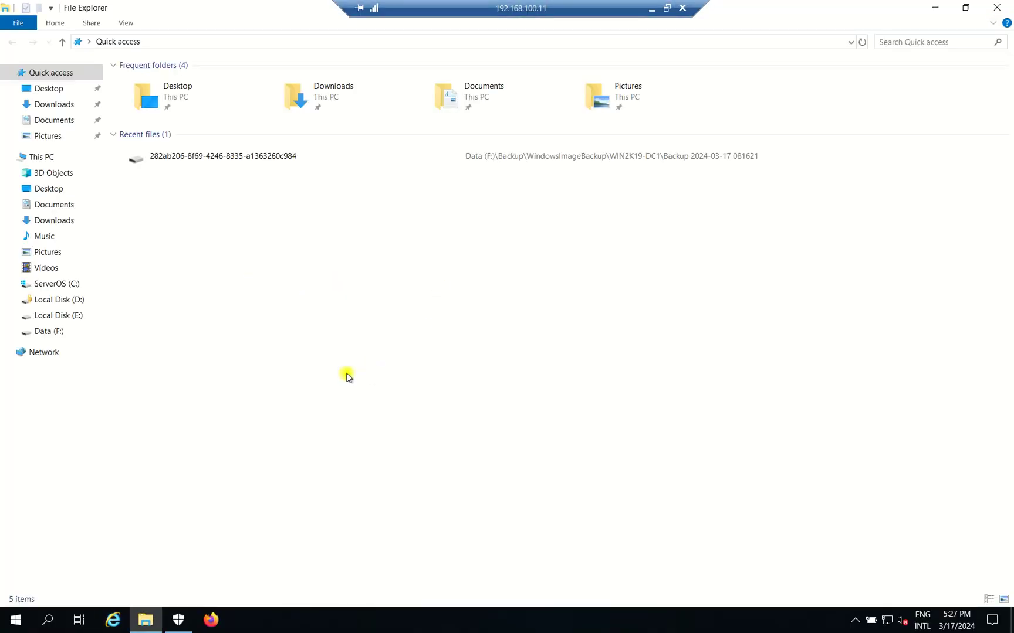
Open the Data (F:) drive on the remote server.
click(59, 332)
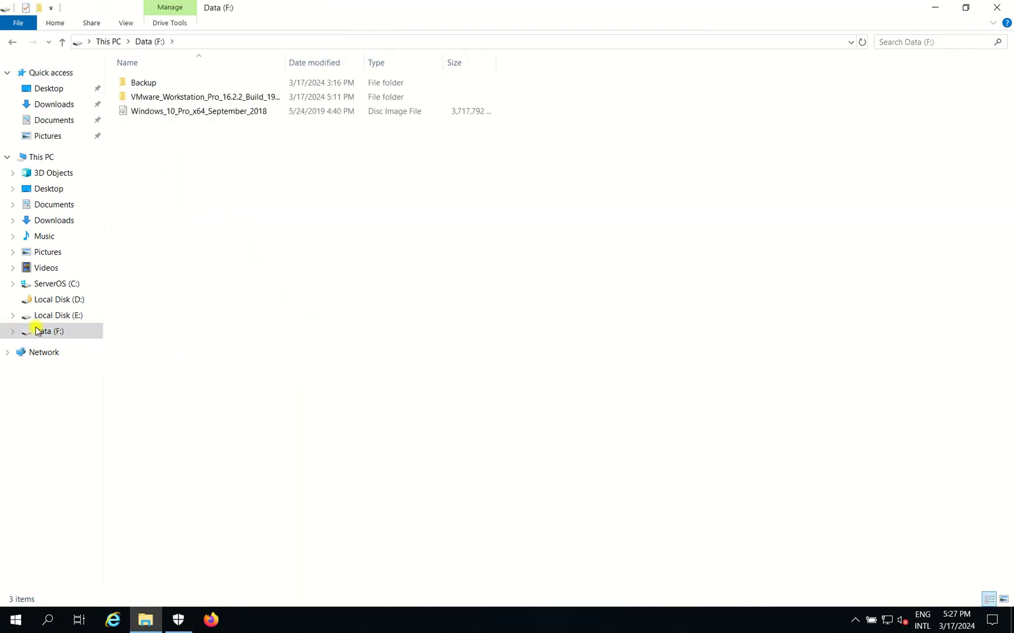
key(shift+F10)
key(alt+Up)
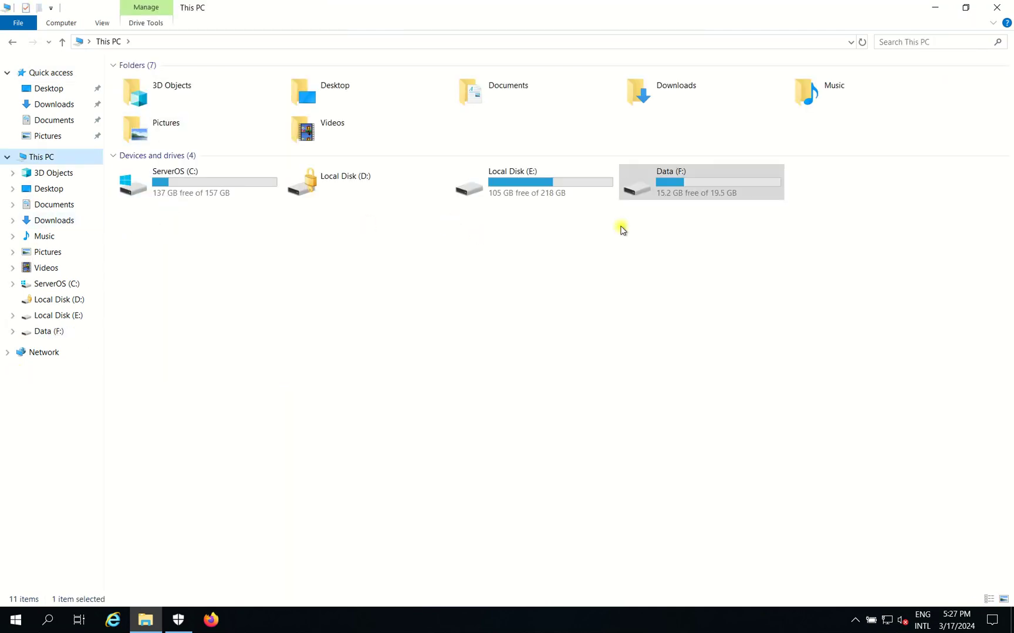
click(50, 331)
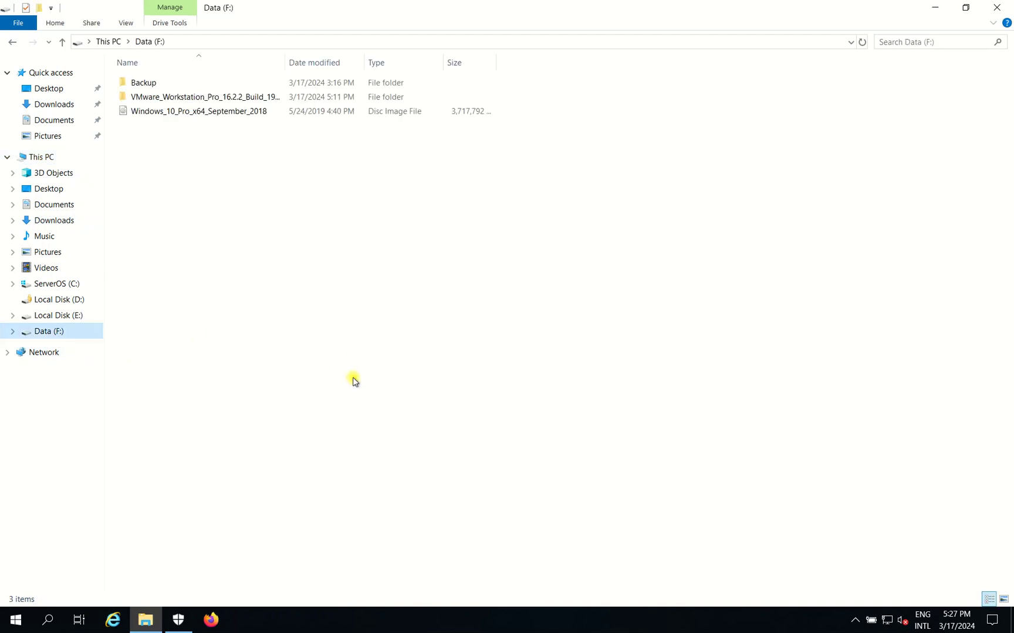
Create a folder named MyBackup2024 on Data (F:) and refresh the listing.
right_click(183, 196)
mouse_move(320, 361)
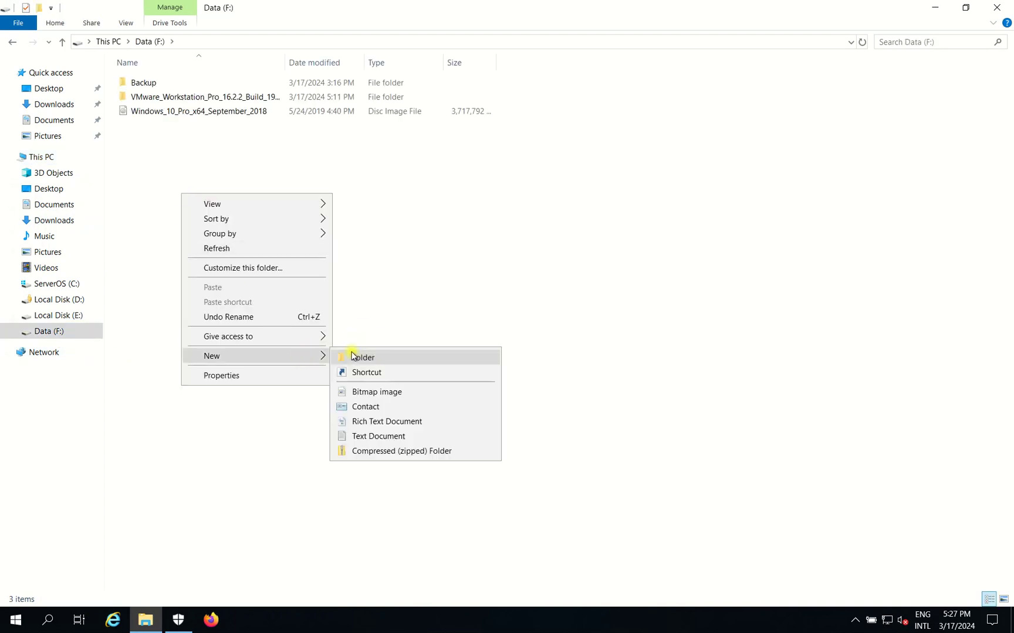
click(371, 359)
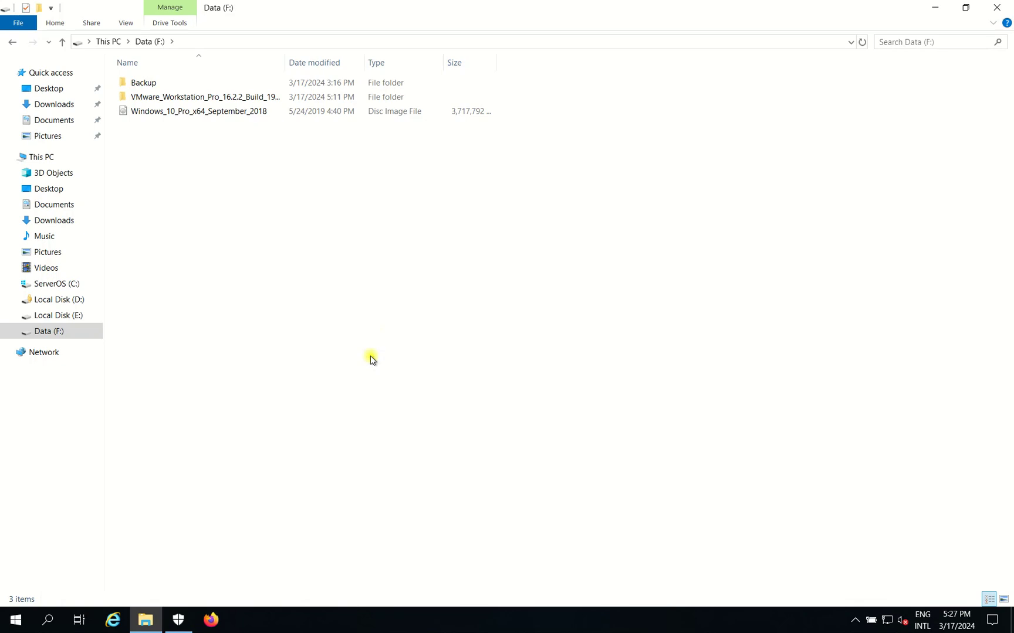
right_click(264, 270)
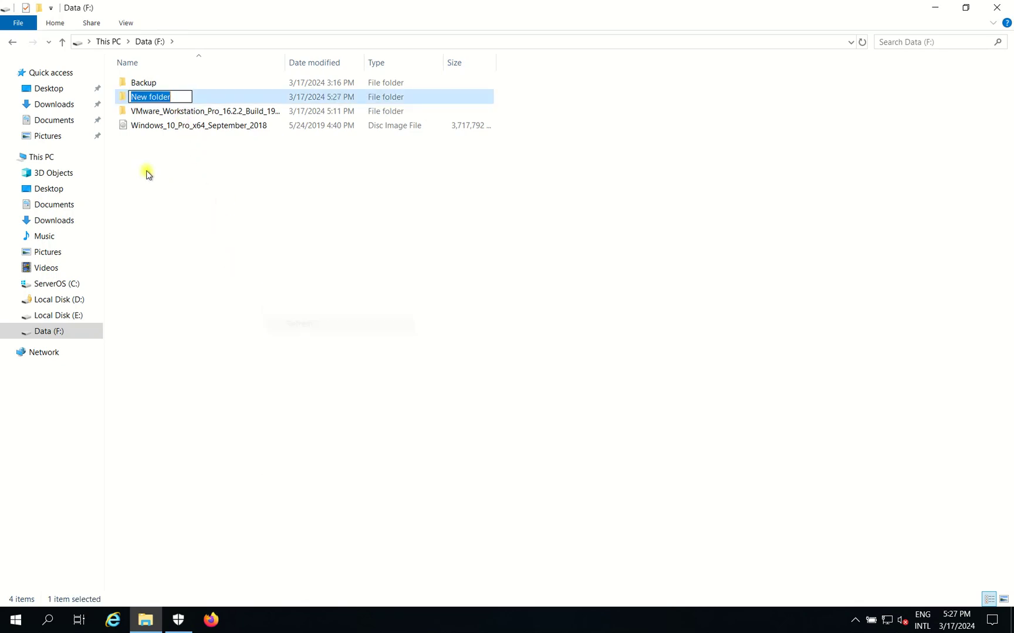
text(My)
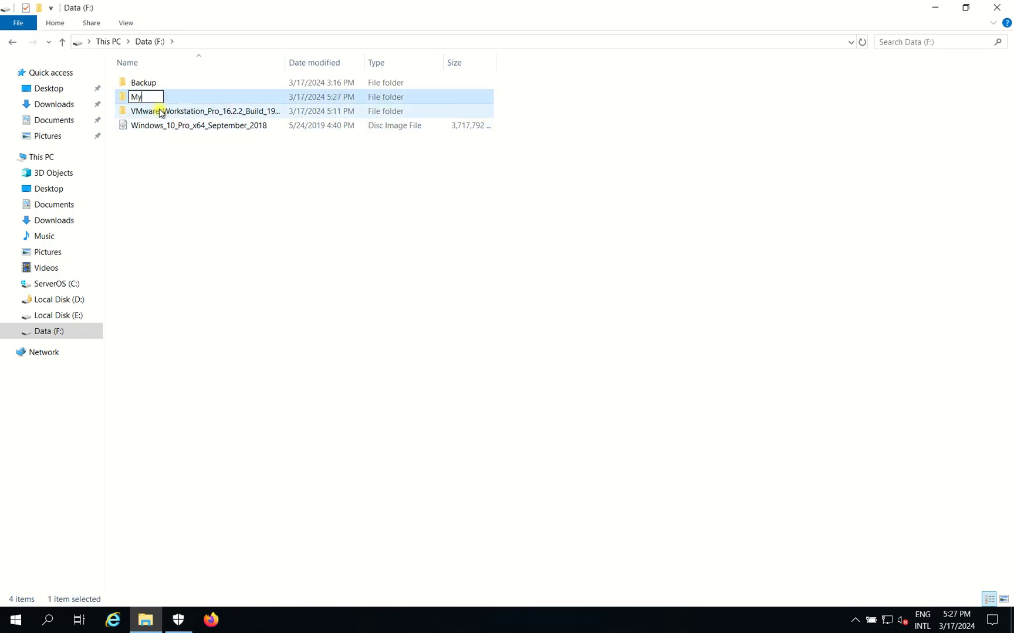
text(Backup2024)
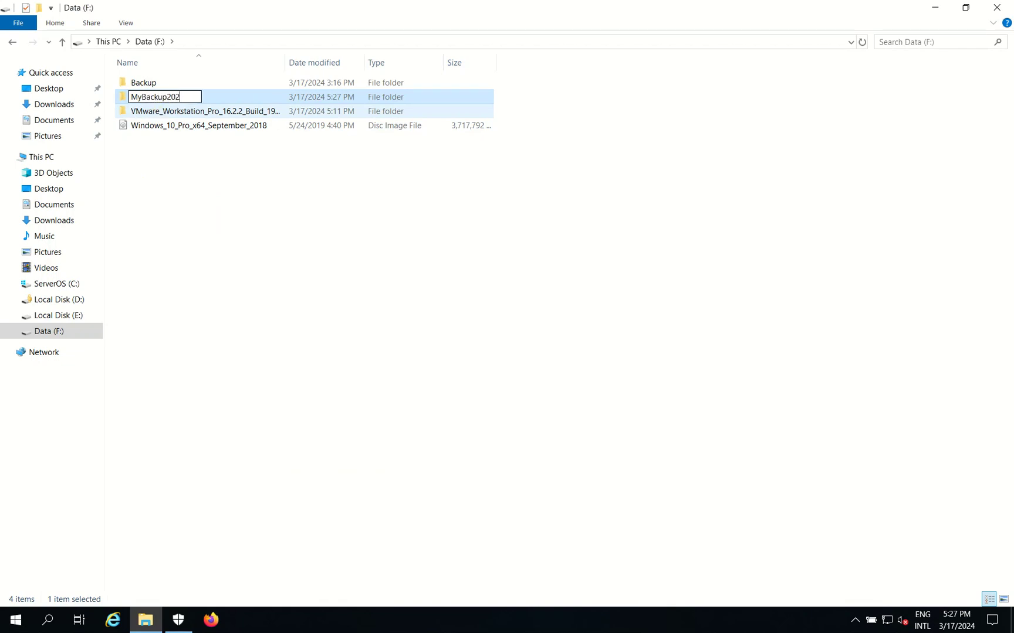
click(302, 183)
right_click(220, 194)
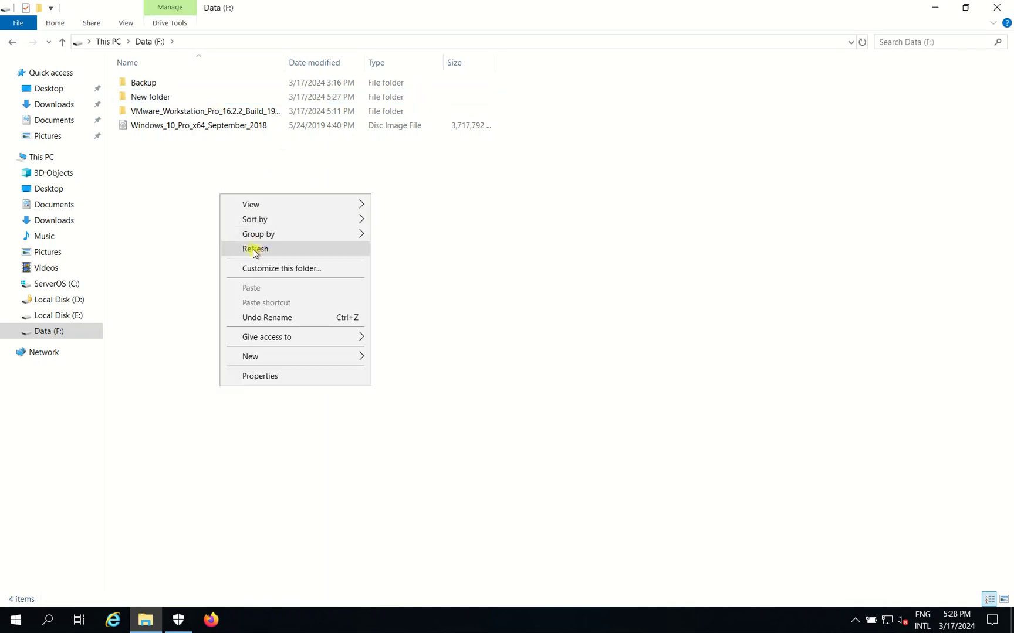
click(256, 248)
click(162, 87)
click(144, 99)
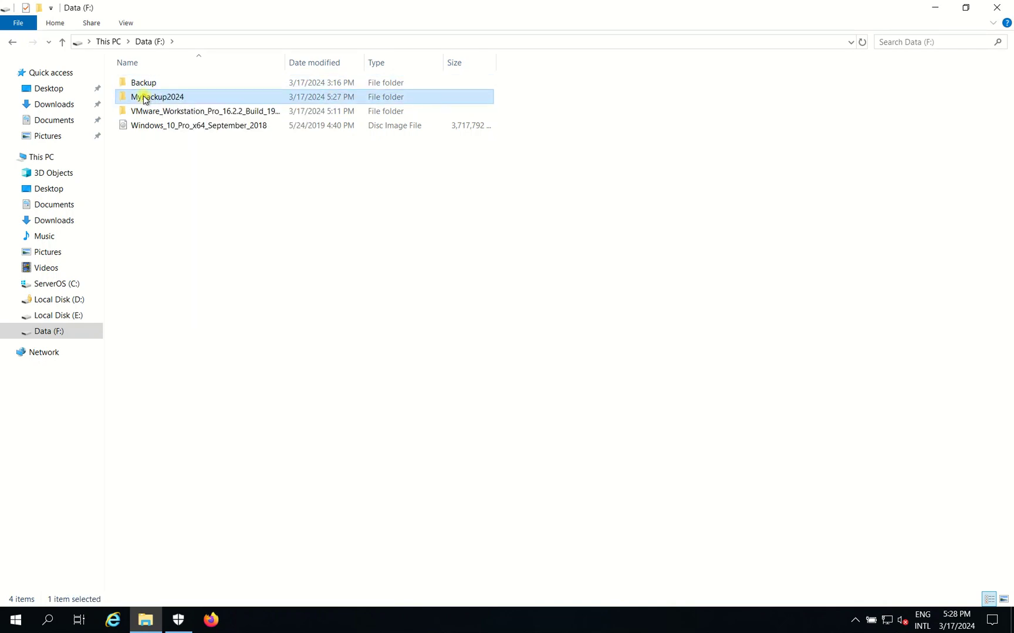
Enable Advanced Sharing on MyBackup2024 and open its share permissions.
right_click(143, 98)
click(201, 322)
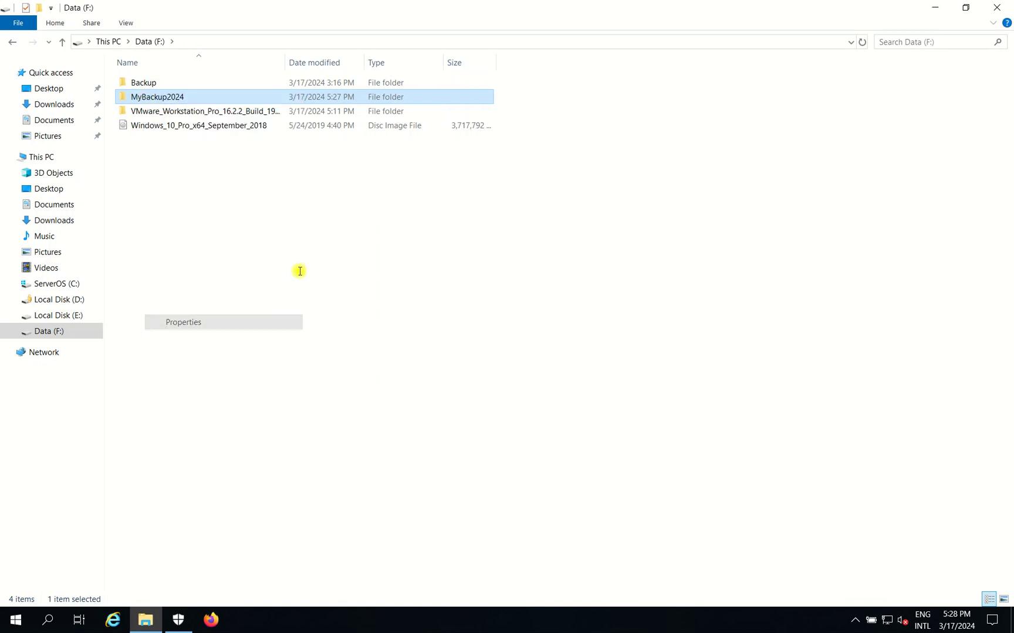
click(207, 129)
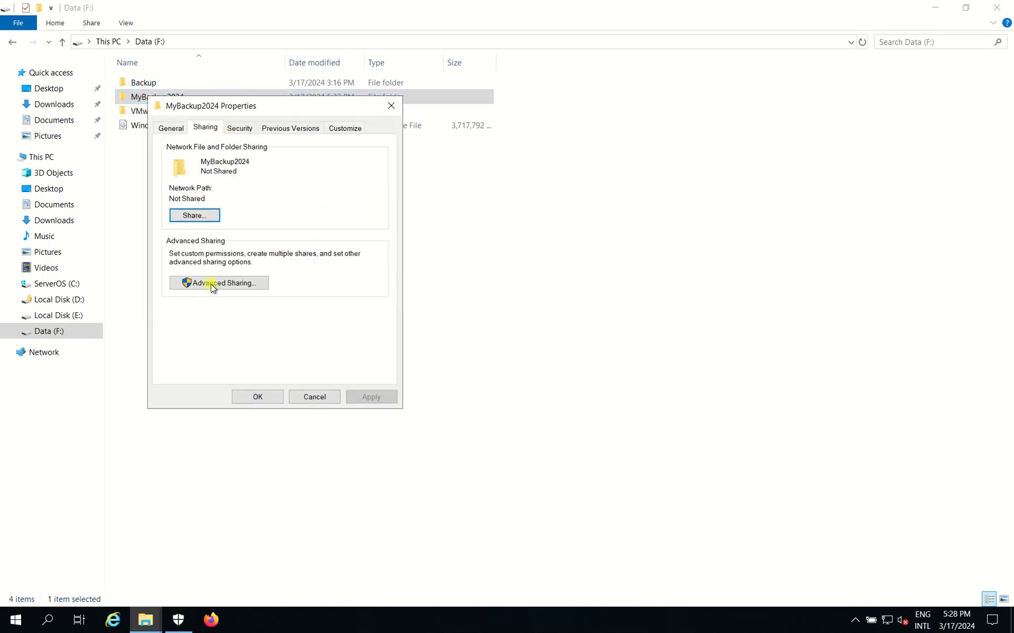
click(213, 284)
click(167, 151)
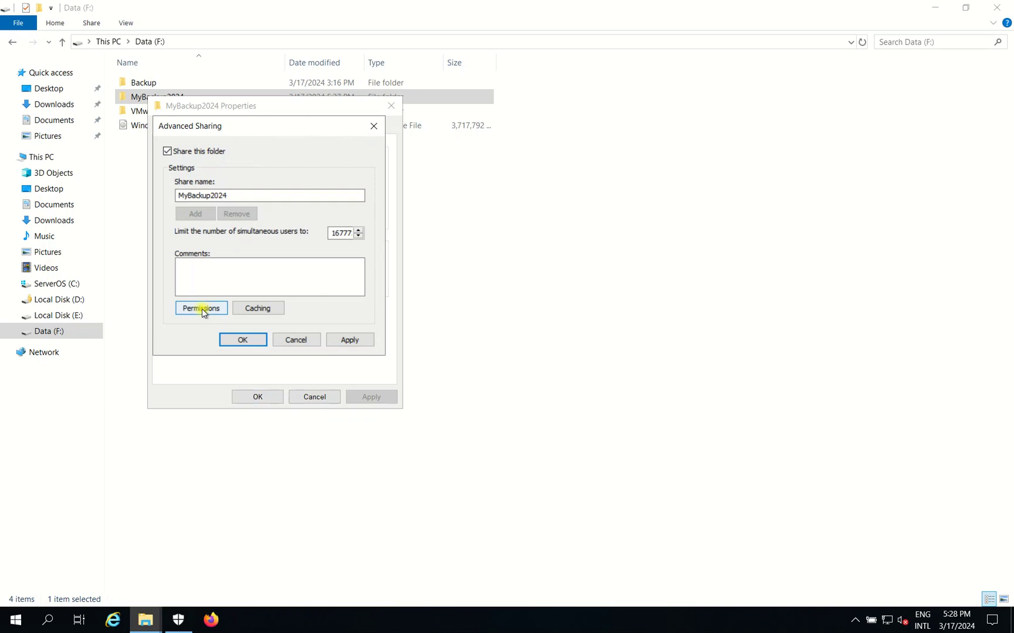
click(202, 309)
Replace Everyone with the administrator account at Full Control and confirm the share.
click(362, 261)
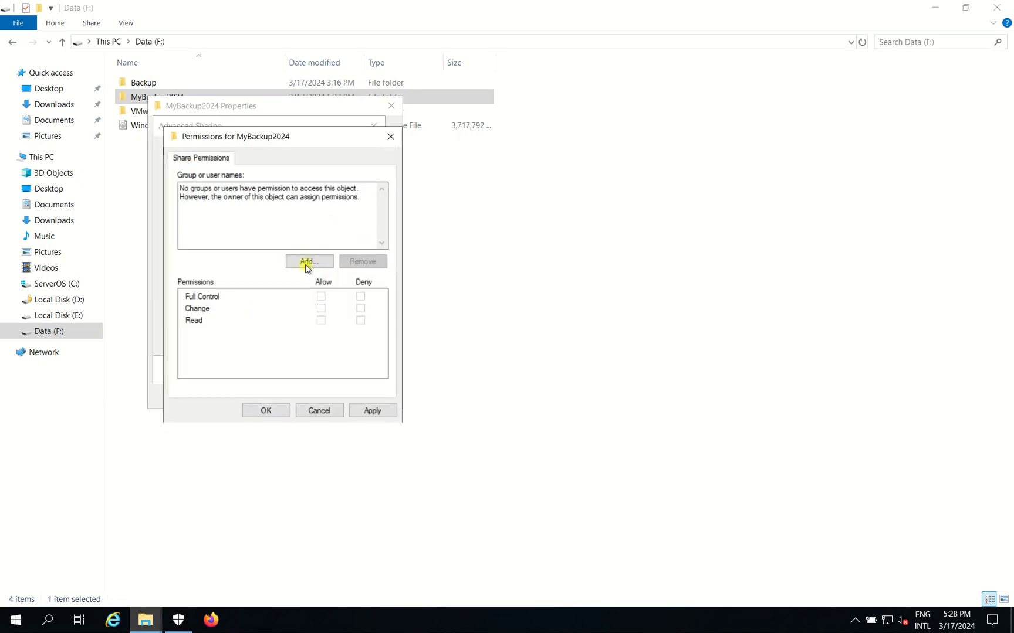
click(309, 262)
text(z)
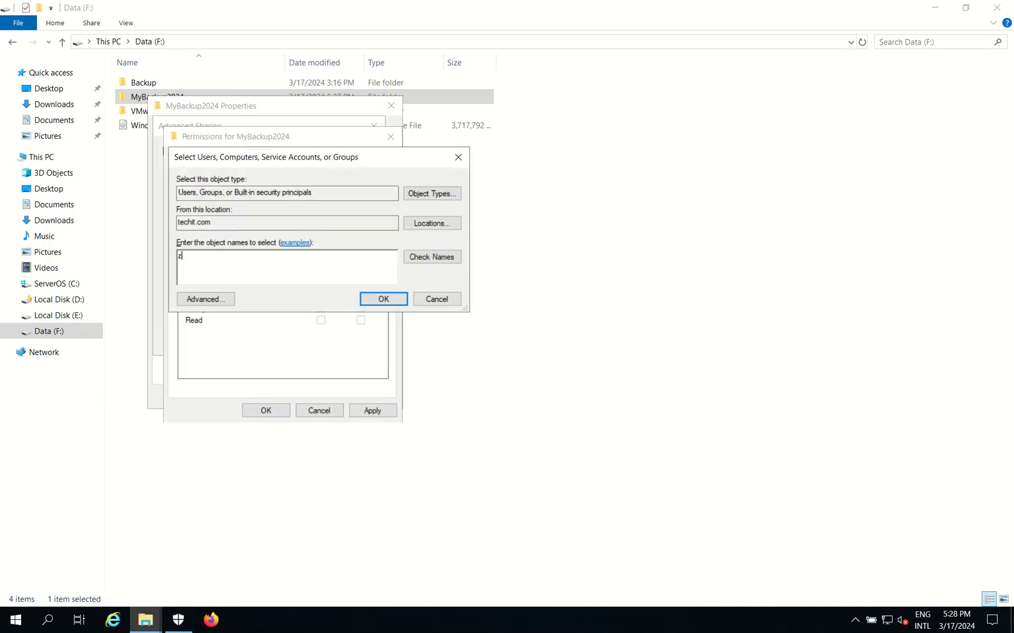
key(BackSpace)
text(itadministrator)
click(444, 259)
click(375, 299)
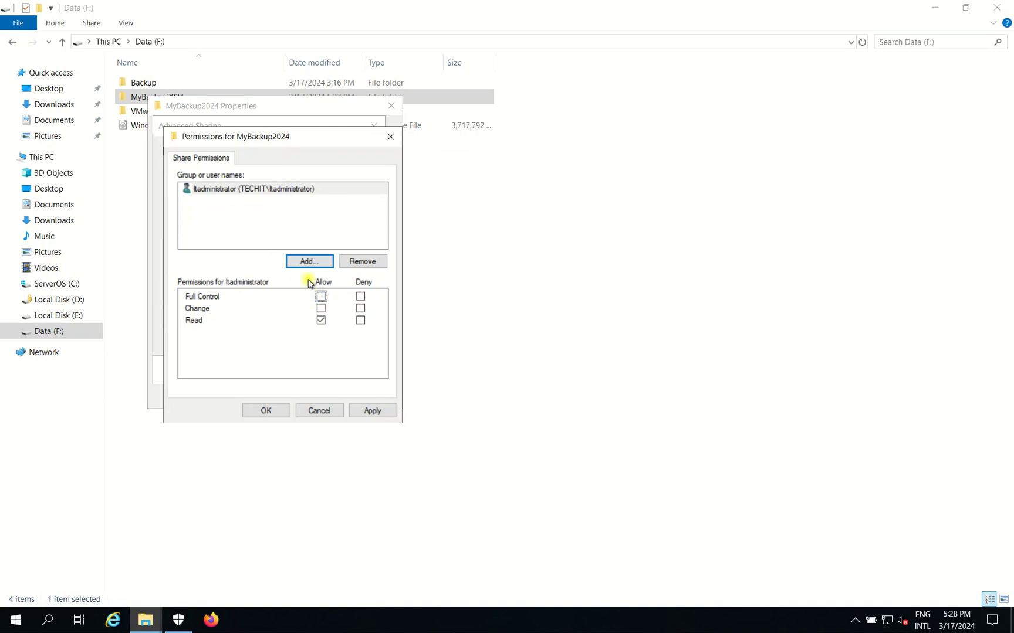
click(320, 297)
click(273, 194)
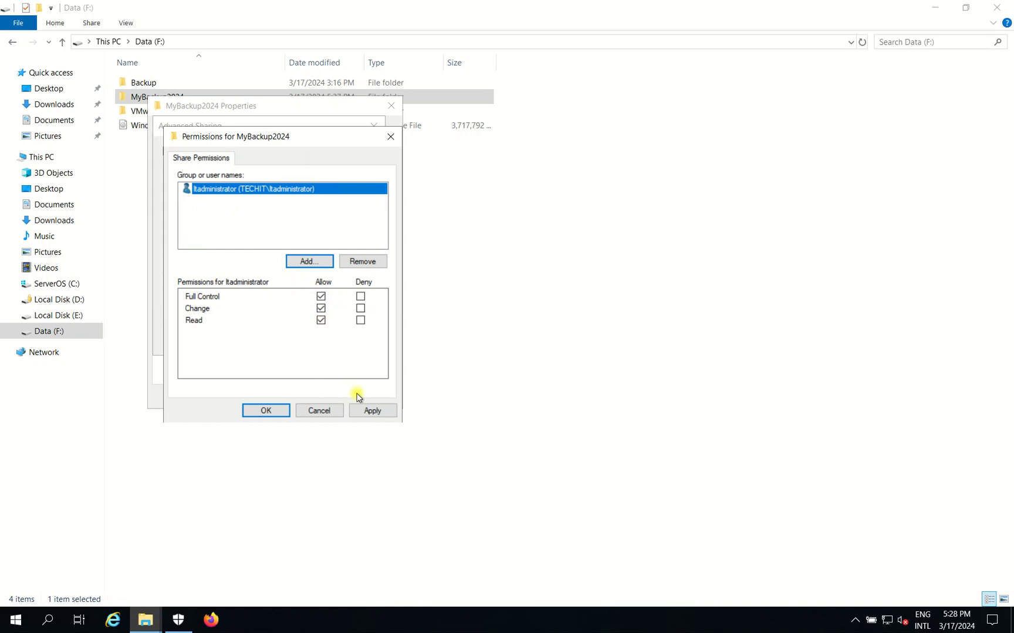
click(384, 414)
click(270, 412)
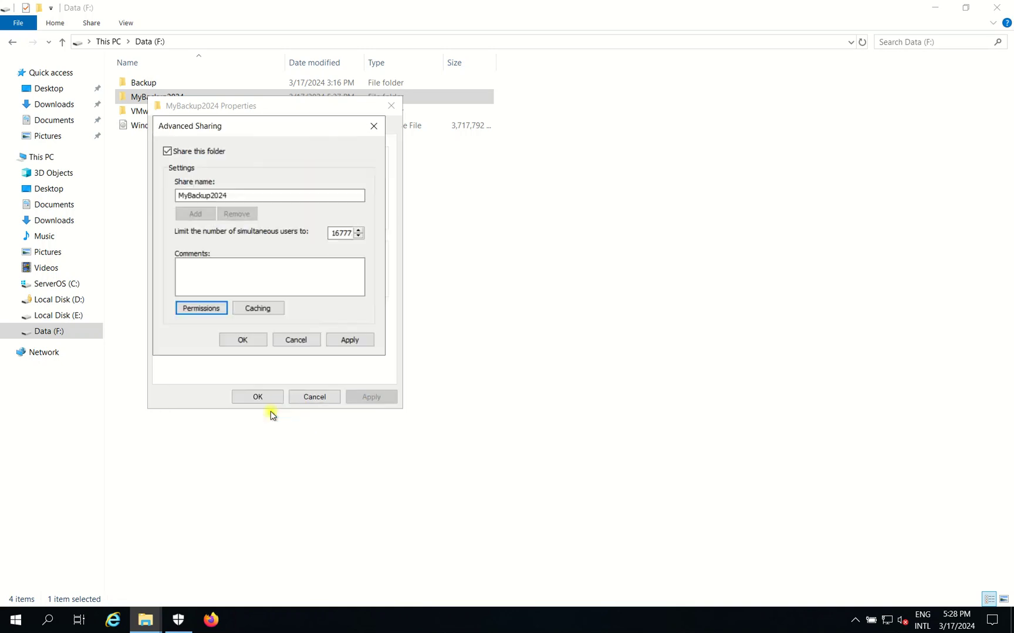
click(258, 344)
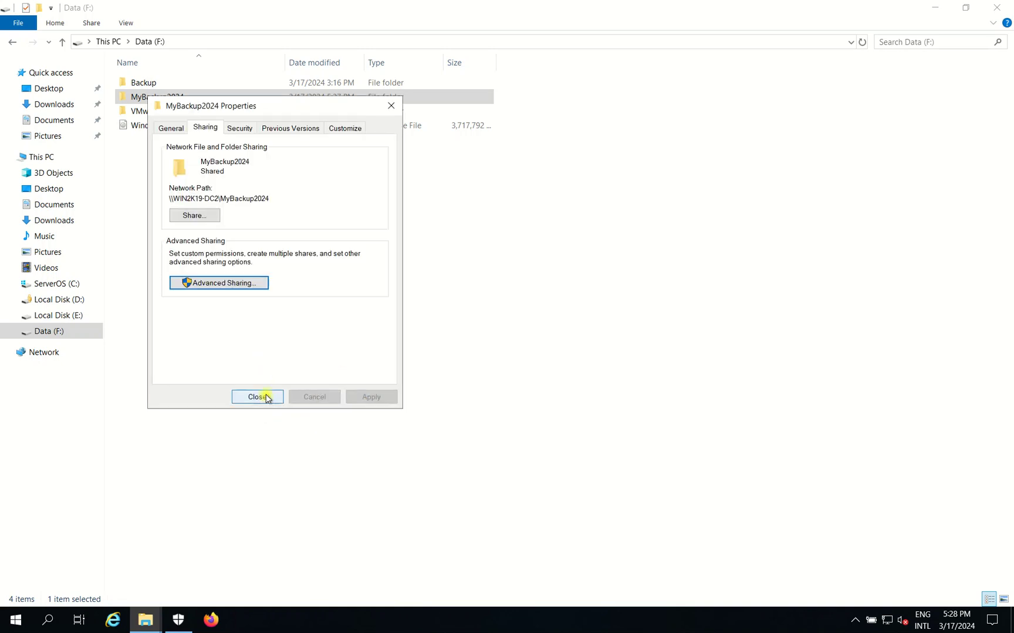
Copy the network path \\WIN2K19-DC2\MyBackup2024 and close the folder properties.
drag(274, 198, 156, 199)
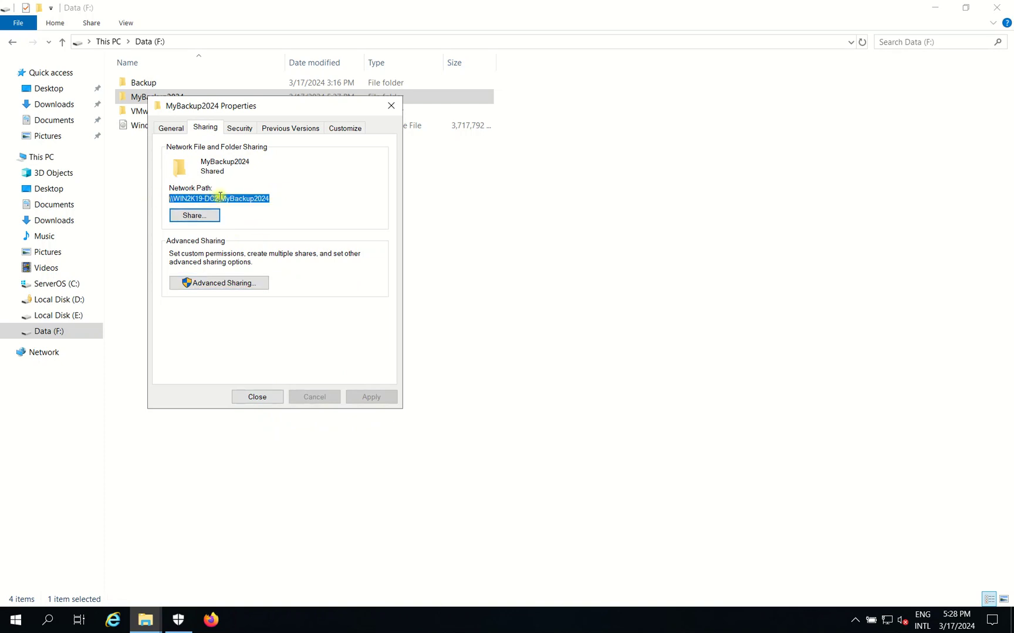
right_click(244, 202)
click(249, 233)
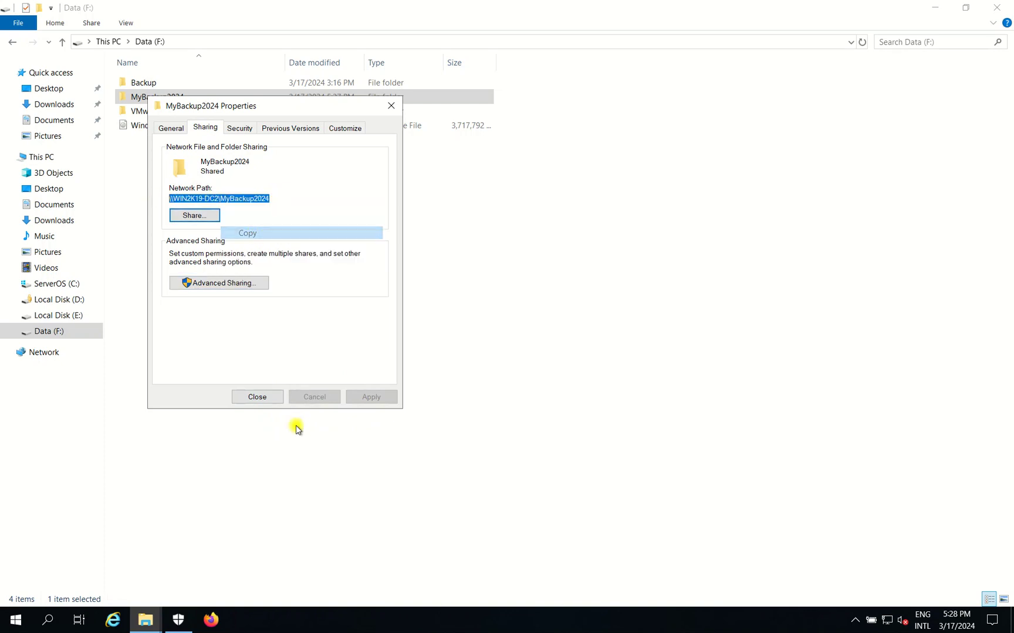
click(258, 397)
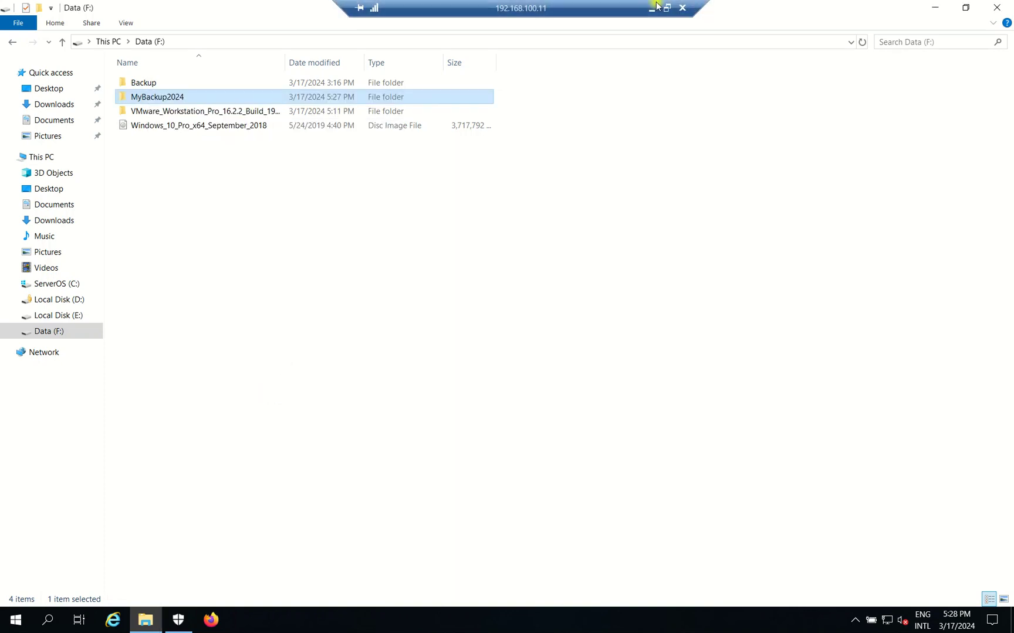
Back in the SyncBackPro session, paste the copied share path as Destination and save.
click(666, 7)
click(534, 5)
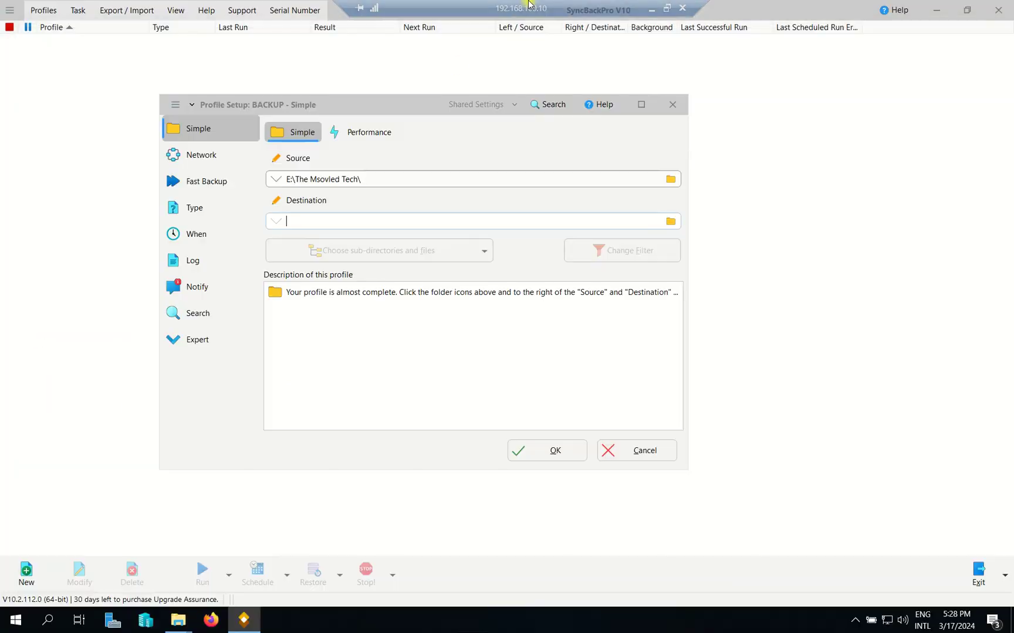
mouse_move(404, 11)
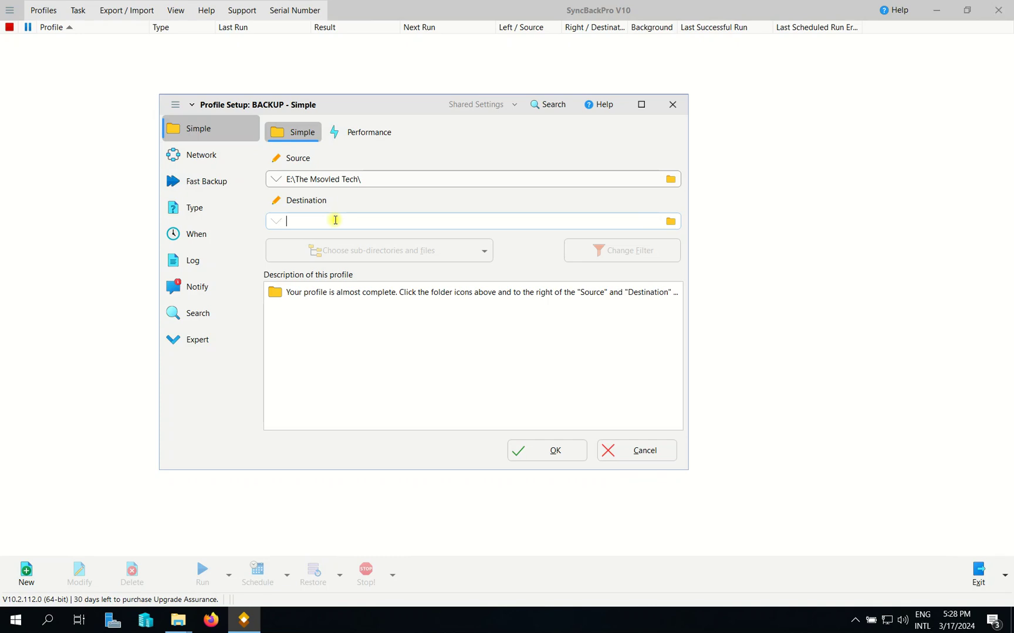
key(ctrl+v)
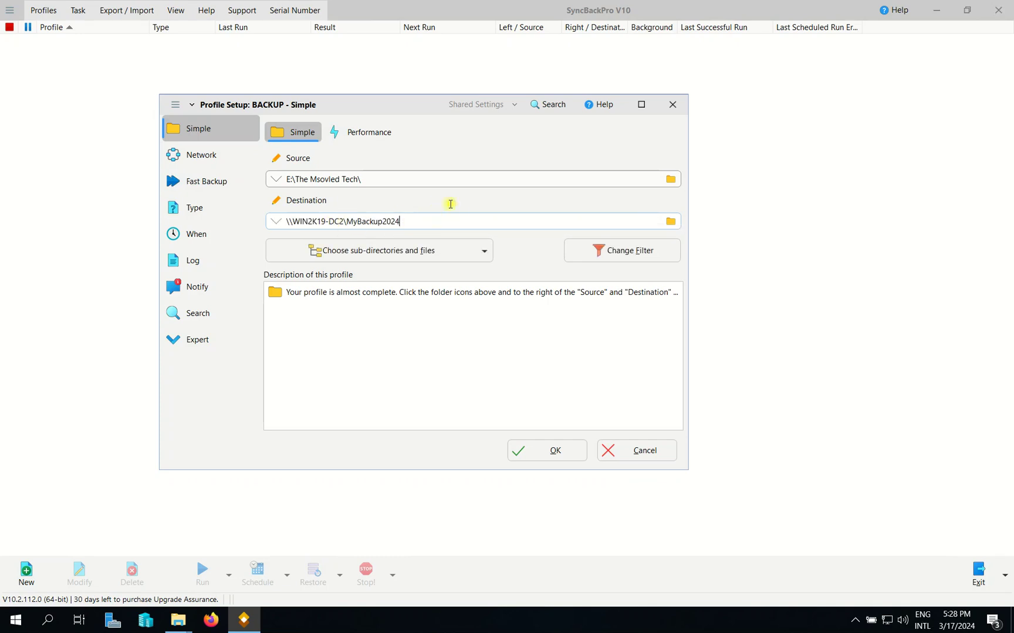
click(535, 453)
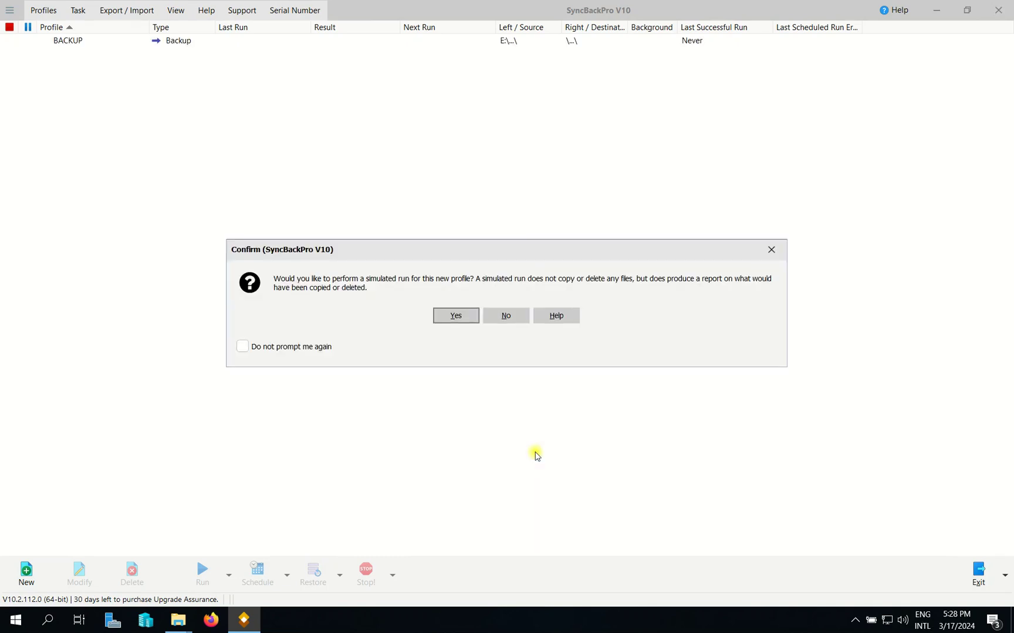
Accept the simulated run, review the 12 files to copy, and continue the simulation.
click(456, 317)
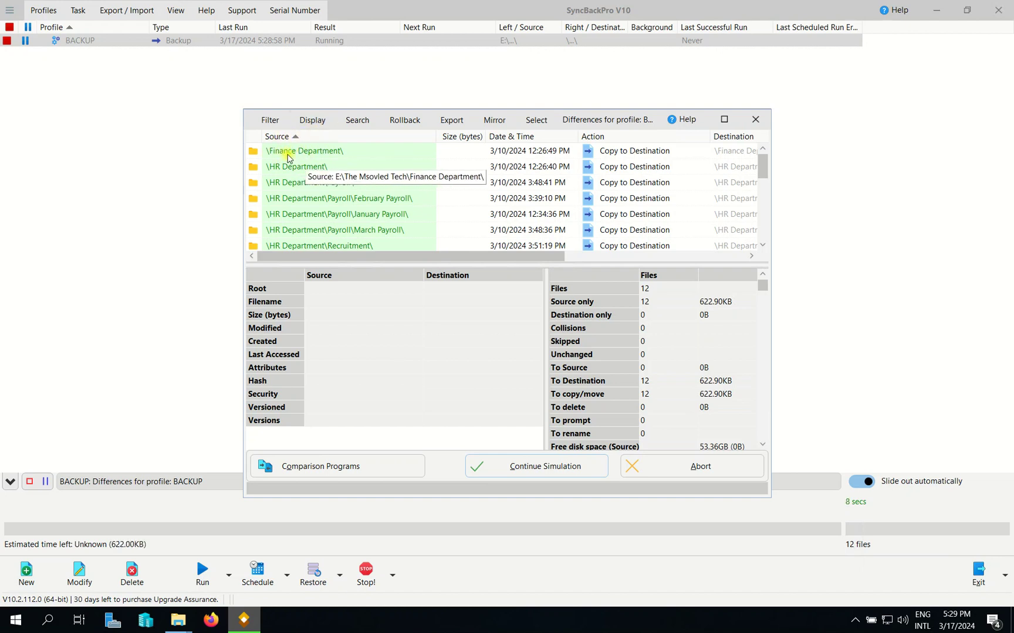
scroll(346, 176, down, 2)
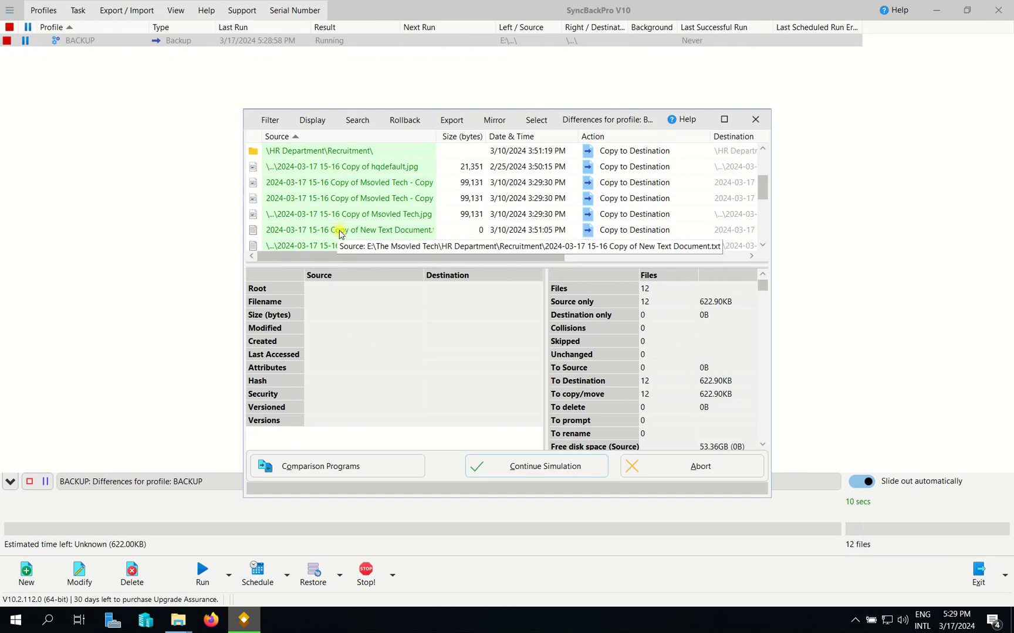
scroll(320, 235, down, 2)
scroll(314, 241, down, 1)
scroll(299, 208, up, 5)
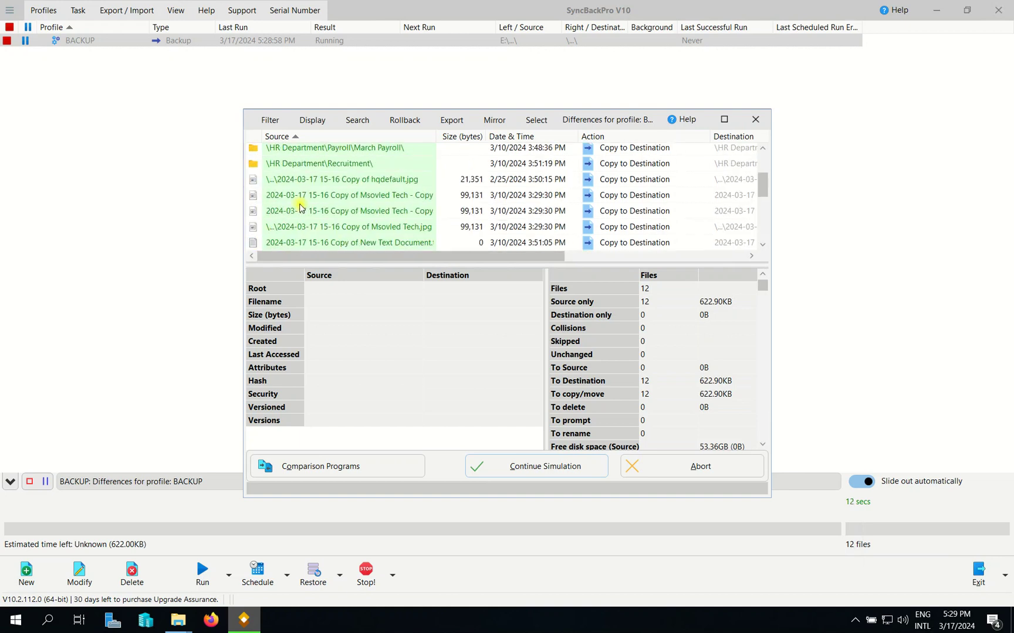
drag(461, 258, 627, 253)
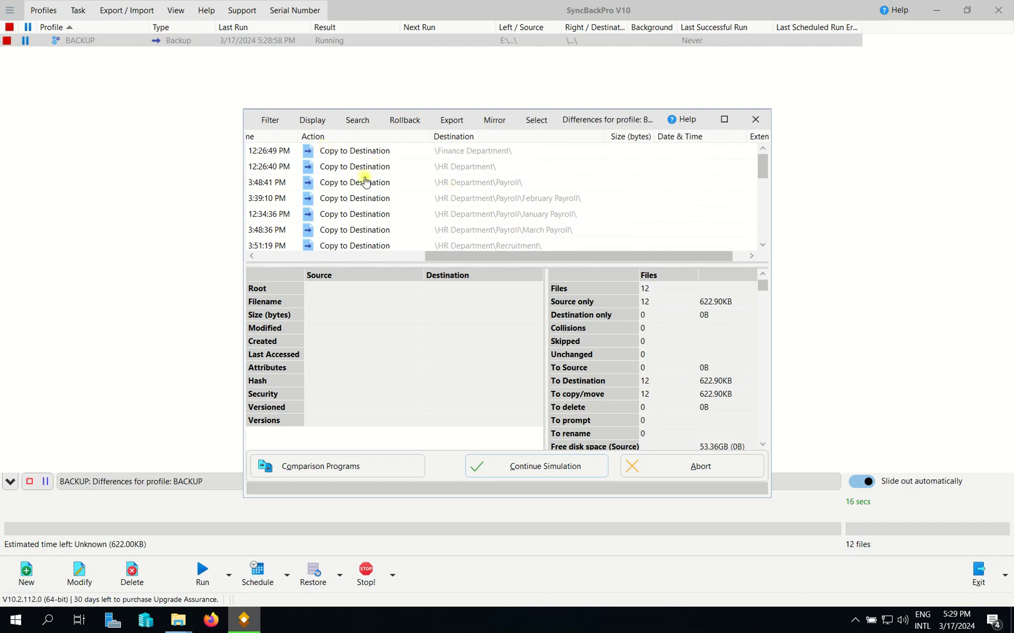
drag(594, 254, 317, 253)
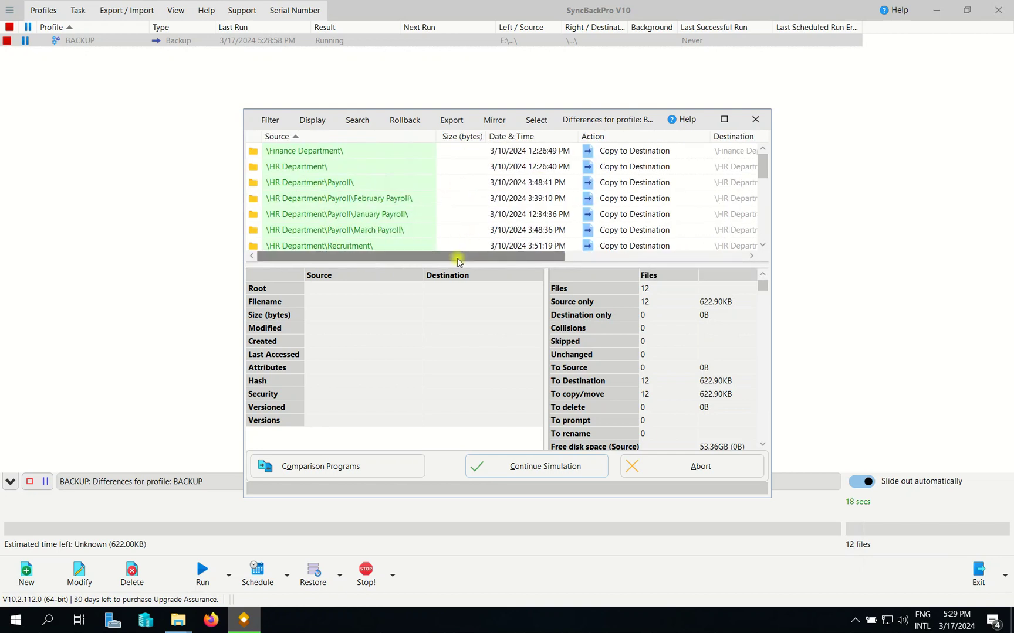
drag(459, 258, 403, 347)
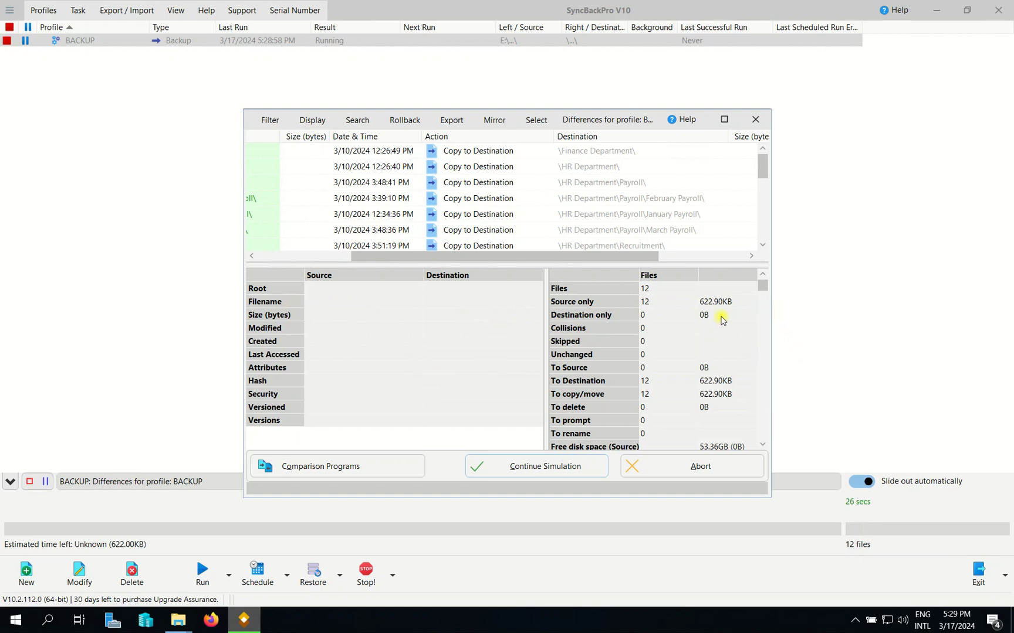
scroll(696, 402, down, 3)
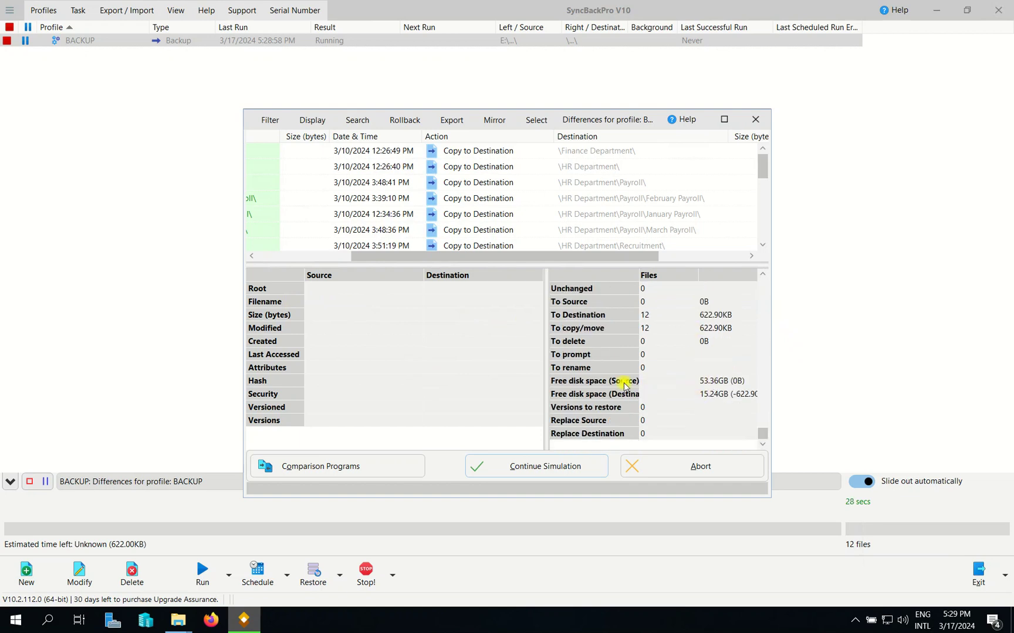
scroll(610, 383, up, 3)
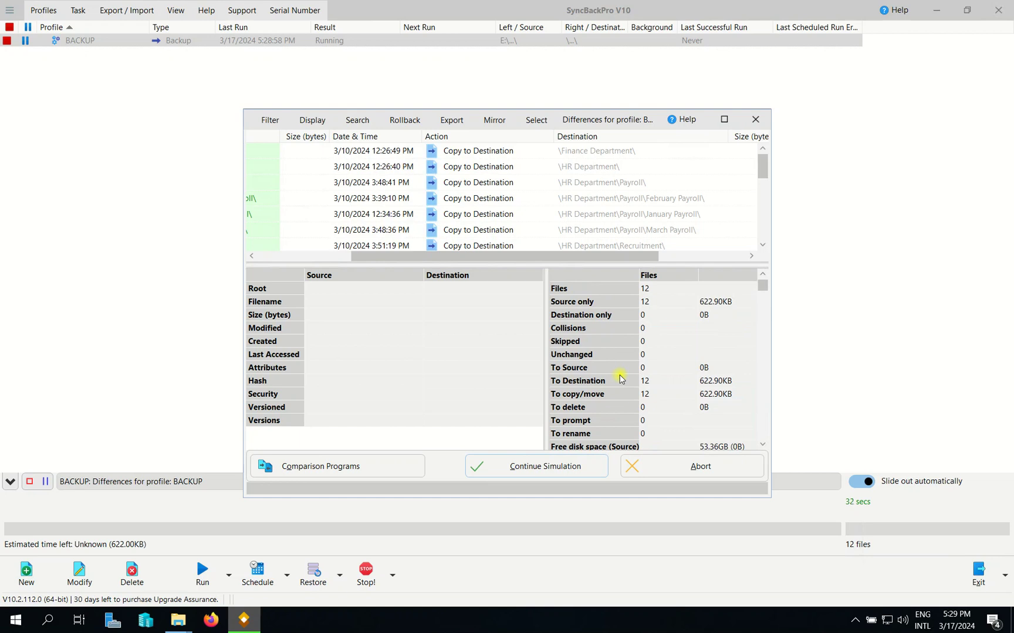
scroll(590, 344, down, 3)
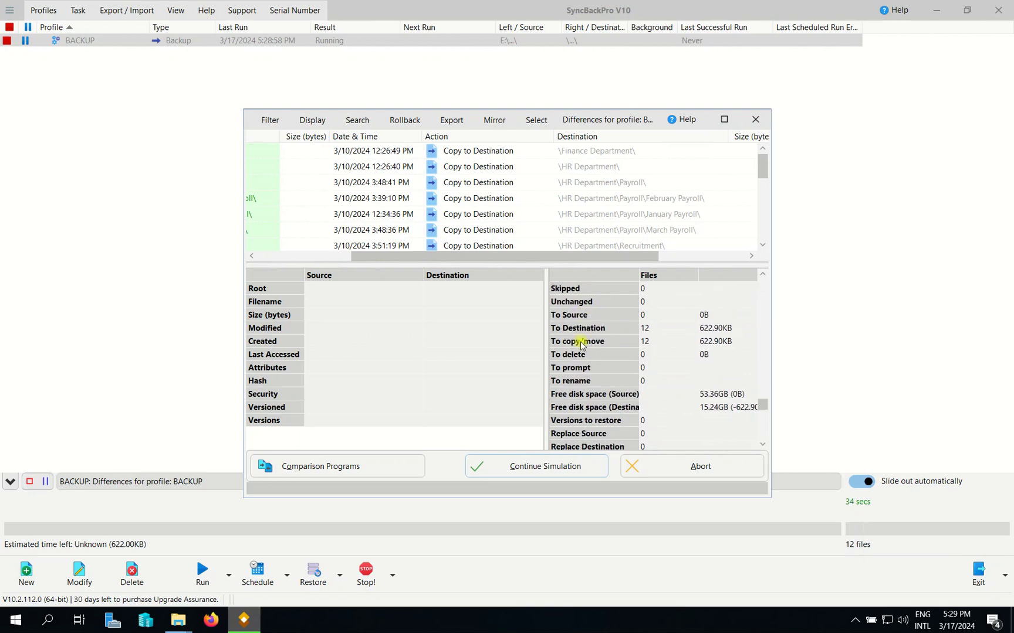
click(542, 466)
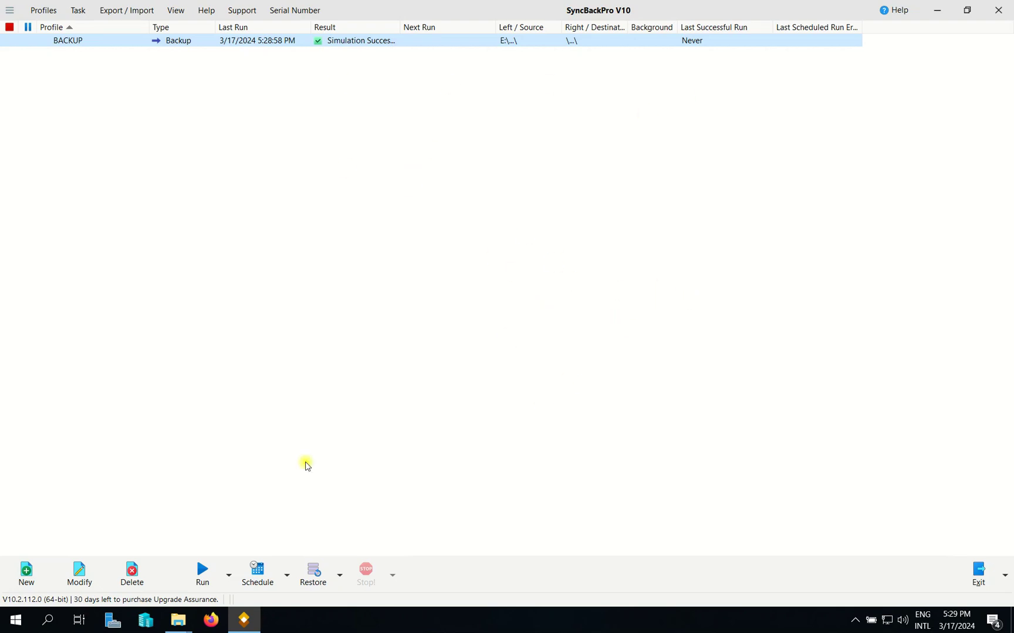
mouse_move(826, 5)
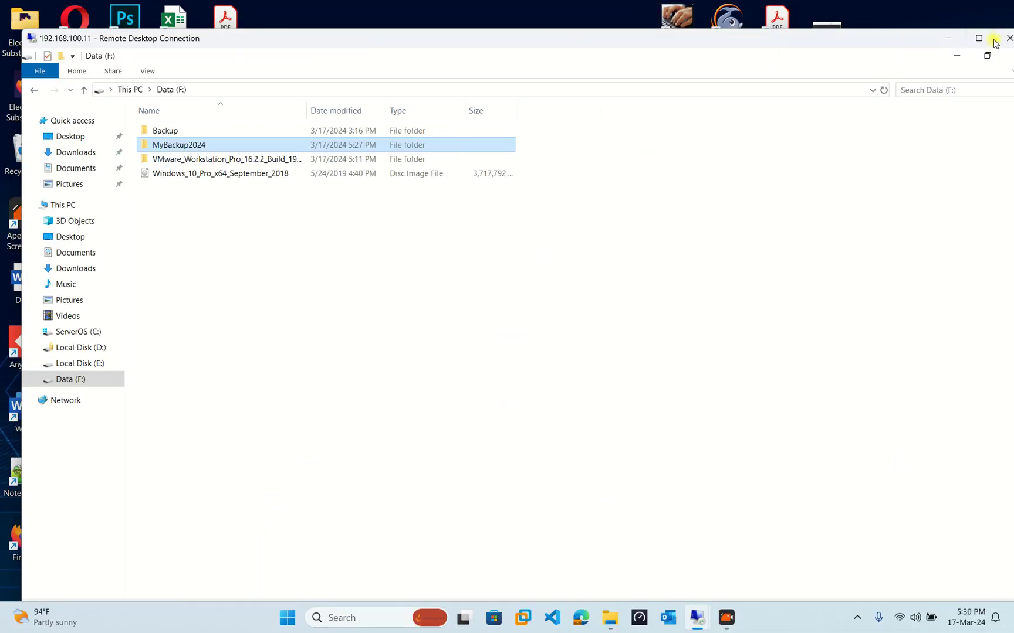
click(974, 41)
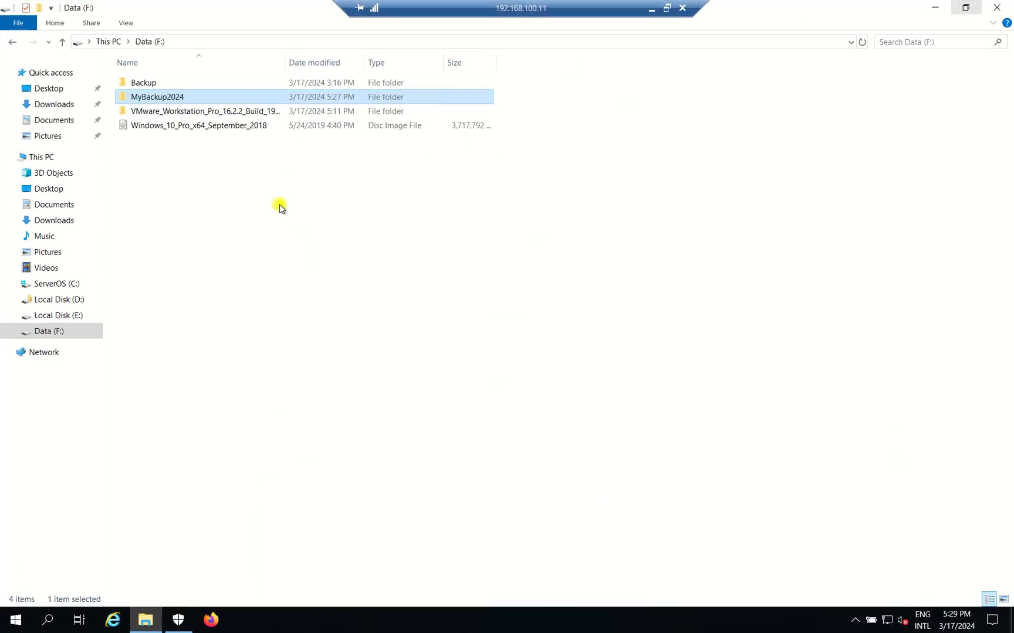
double_click(154, 99)
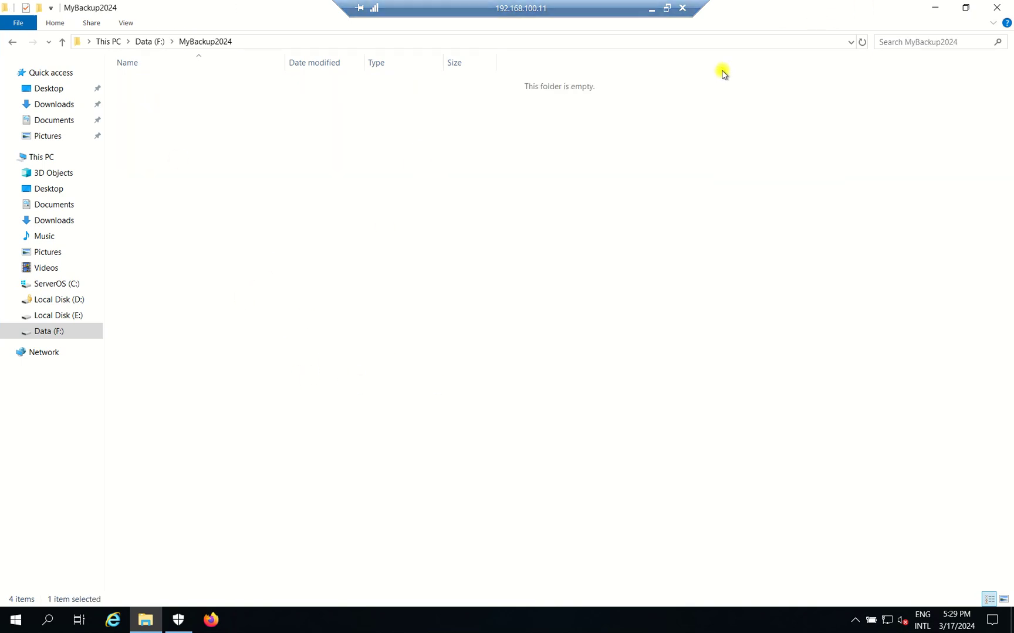
double_click(800, 12)
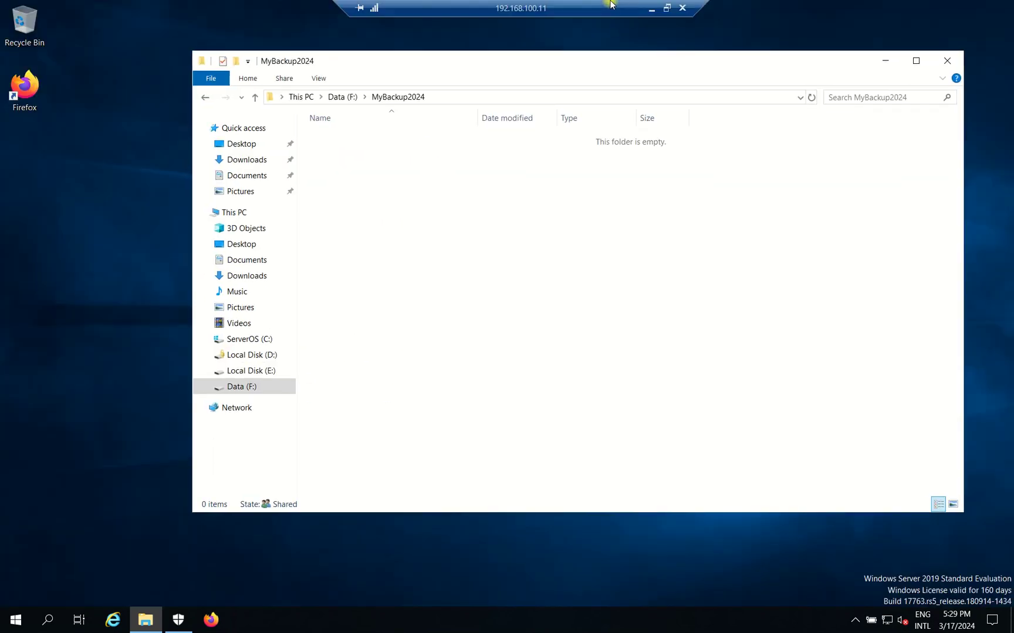
click(668, 8)
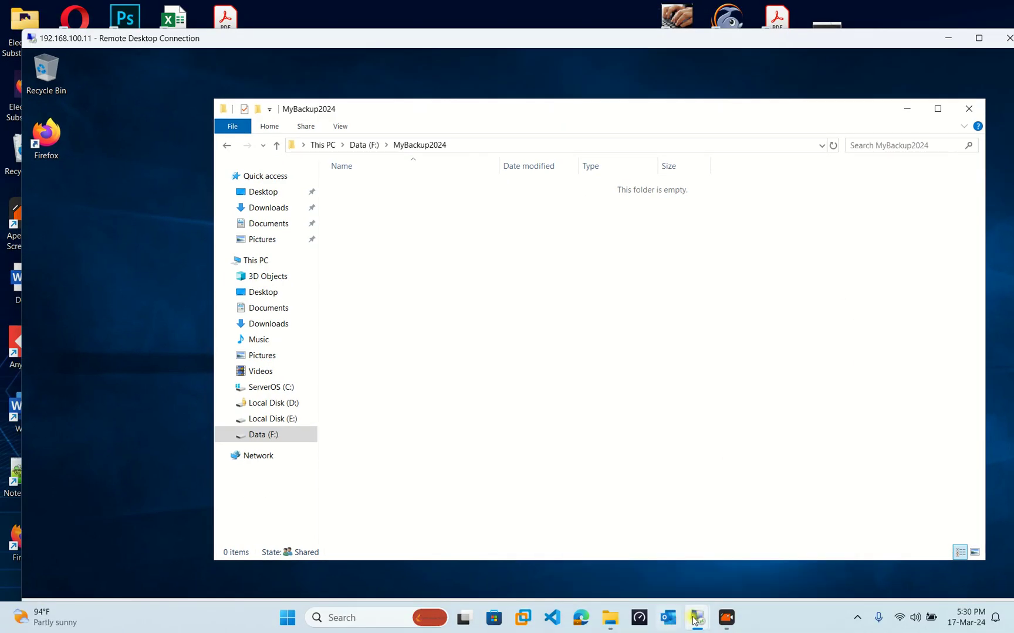
mouse_move(698, 618)
click(651, 561)
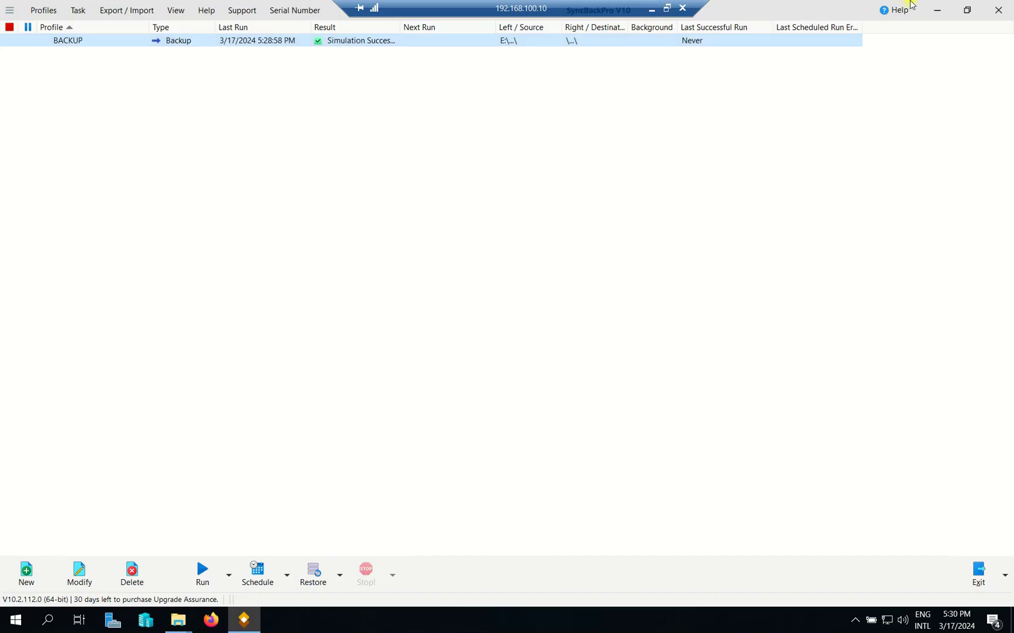
Run the BACKUP profile for real and continue, turning off the differences review for this profile.
right_click(282, 42)
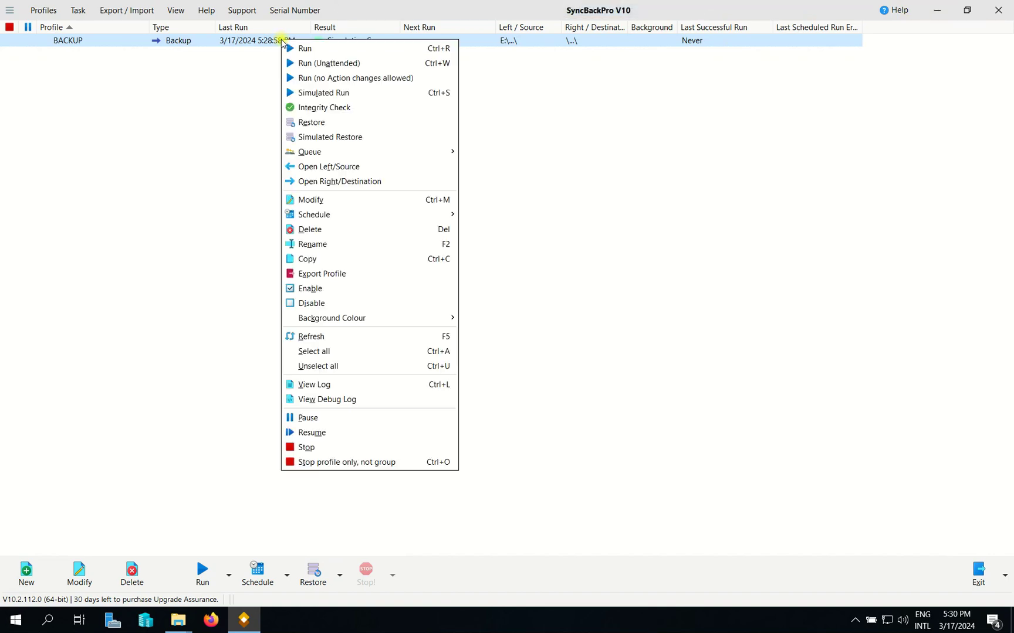
click(302, 50)
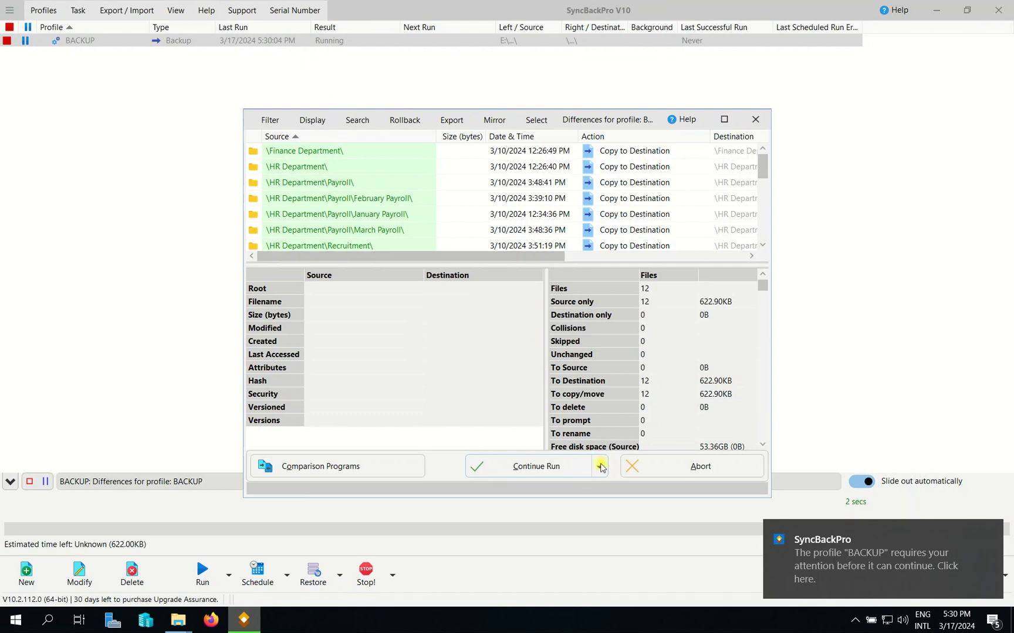
click(599, 467)
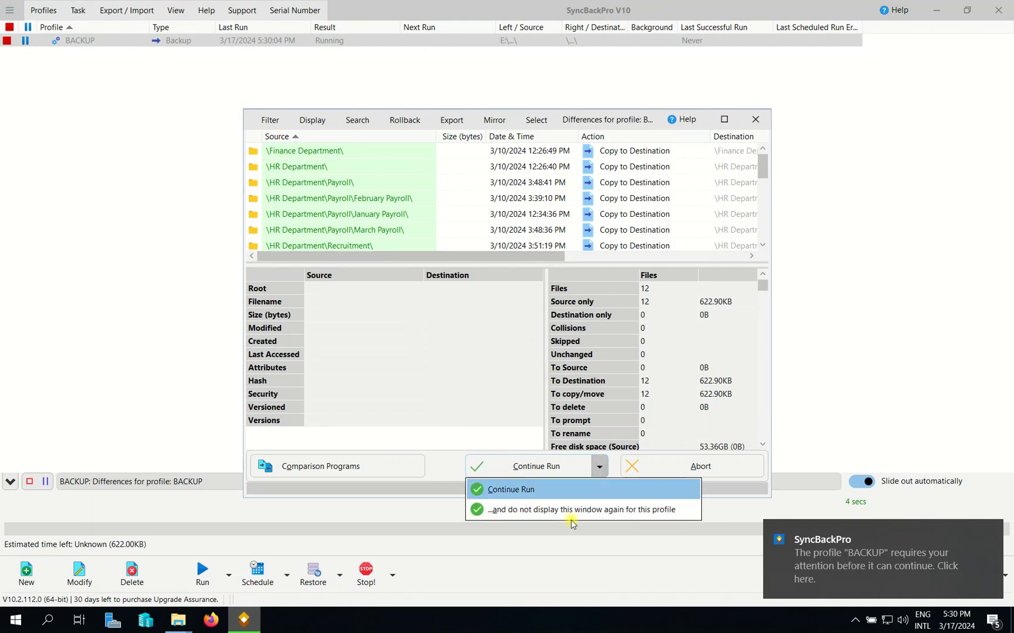
click(538, 510)
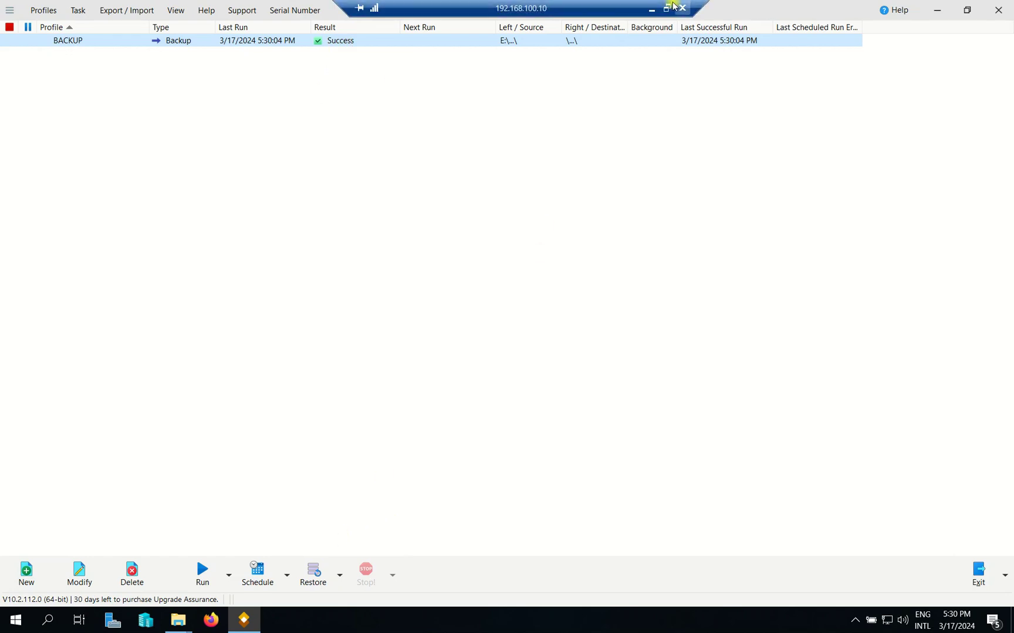
Refresh MyBackup2024 on the server to confirm the Finance, HR, IT and Public folders arrived.
click(673, 7)
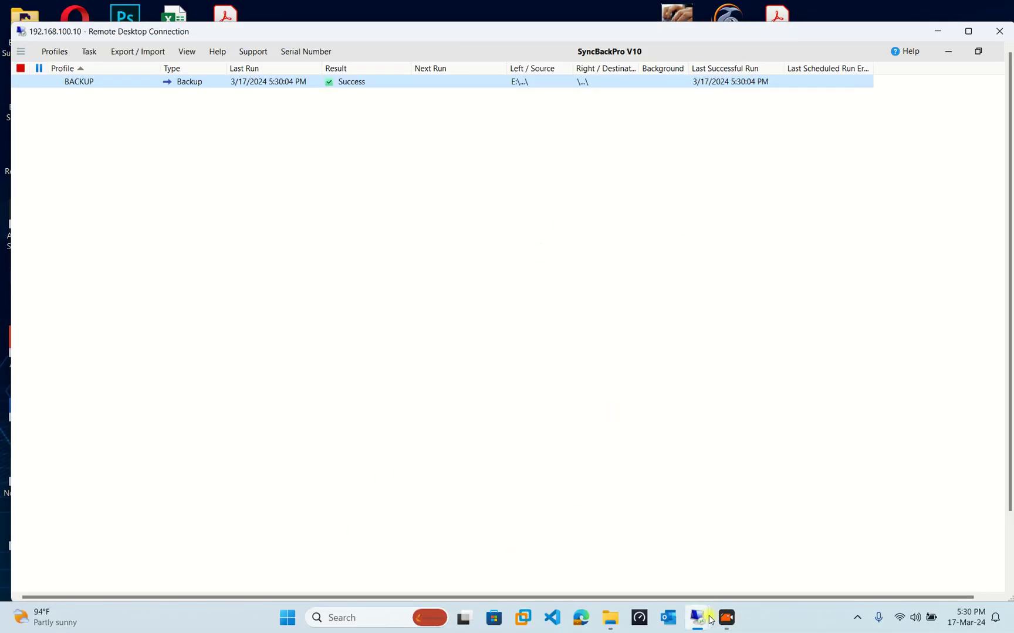
mouse_move(711, 620)
click(757, 528)
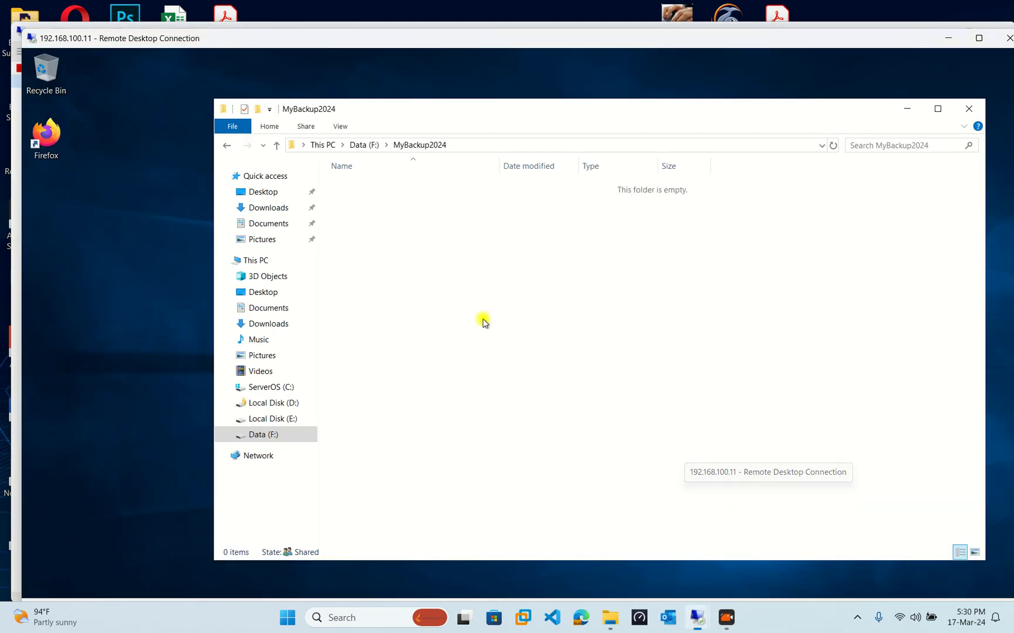
right_click(411, 204)
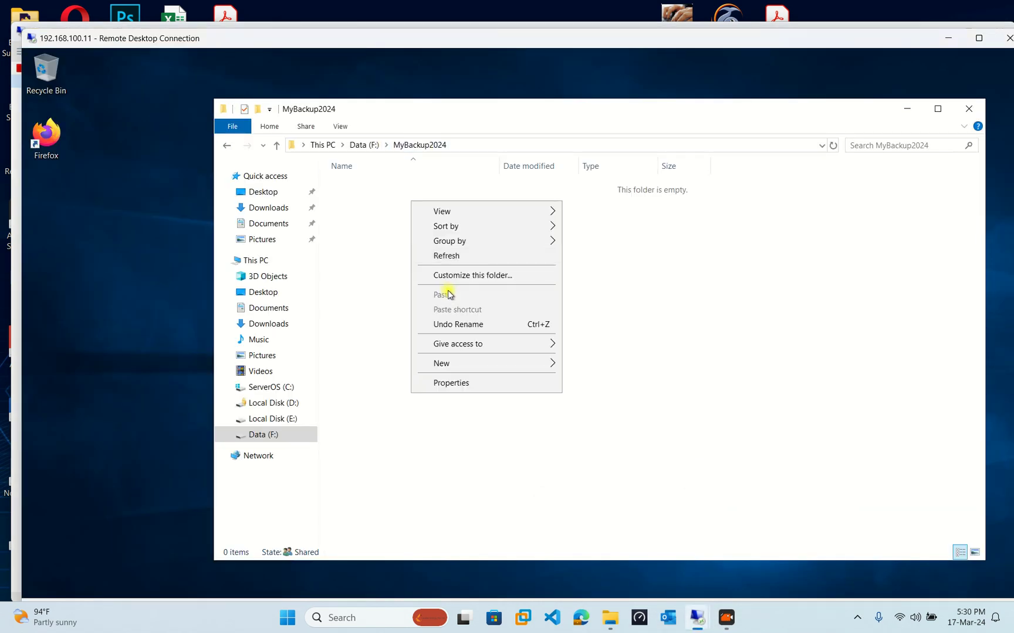
click(456, 256)
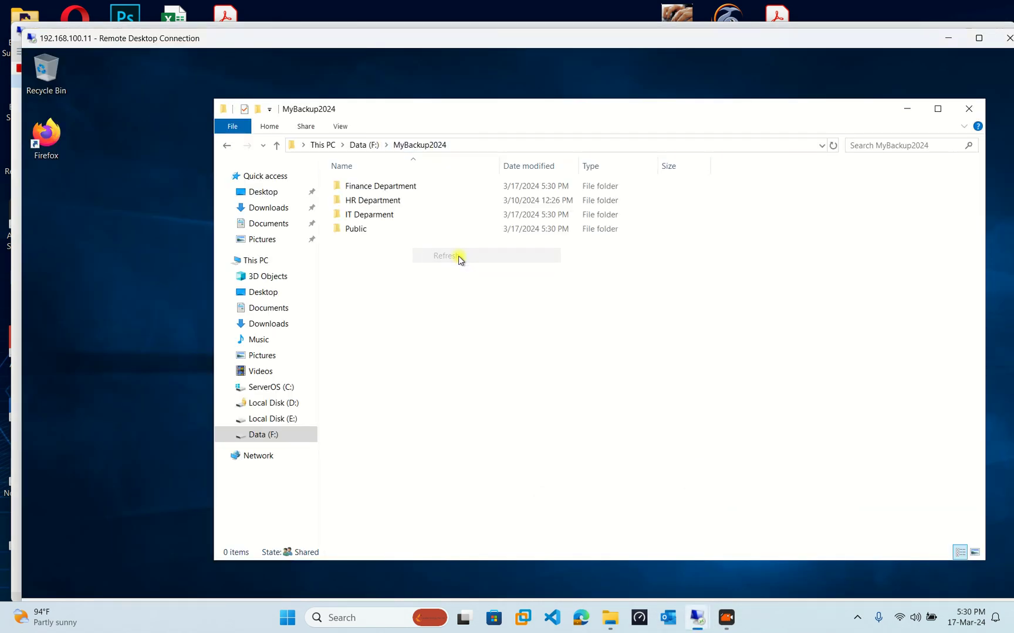
drag(430, 103, 384, 94)
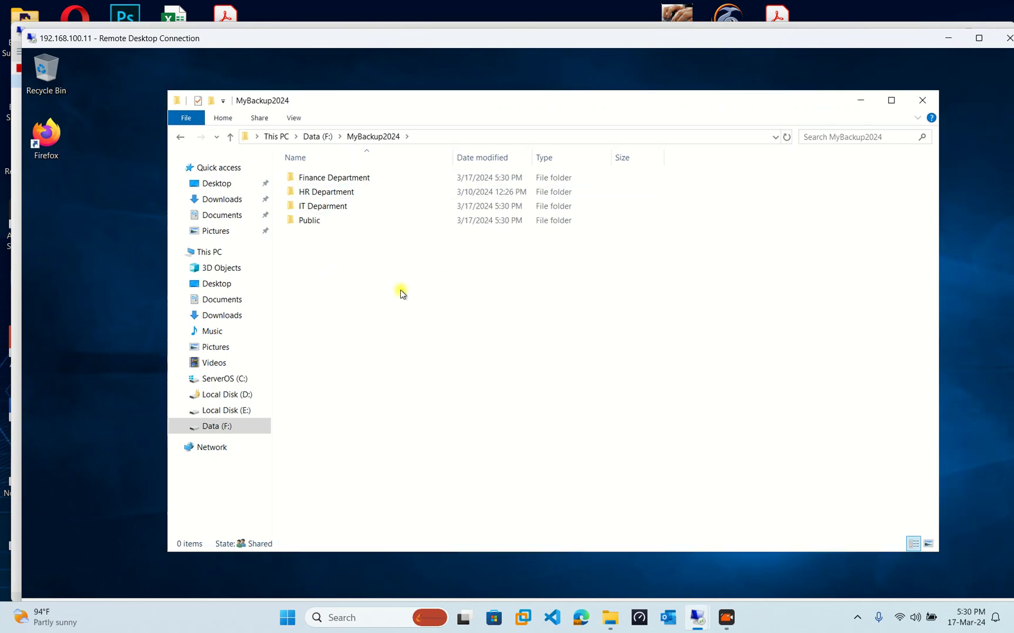
drag(400, 291, 321, 168)
click(396, 267)
right_click(395, 264)
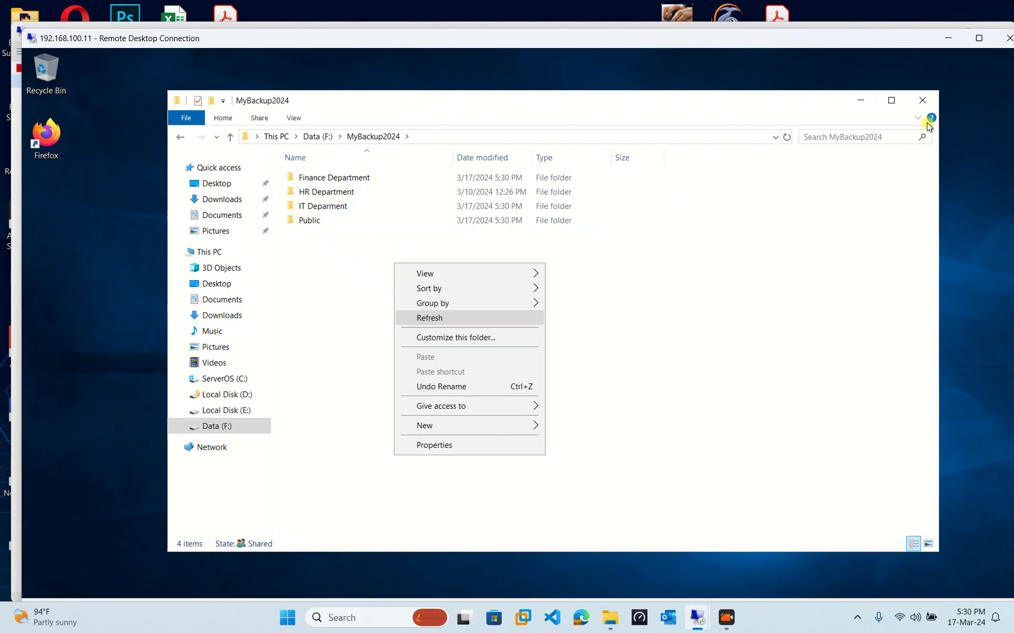
click(428, 318)
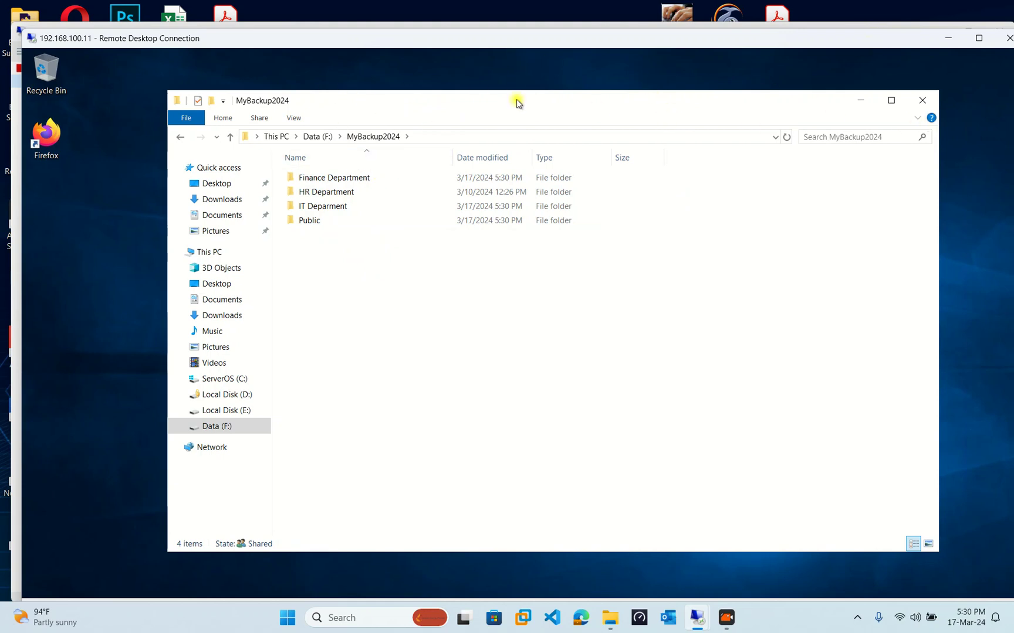
Close Explorer, minimize SyncBackPro and make the 192.168.100.10 session full screen.
click(922, 100)
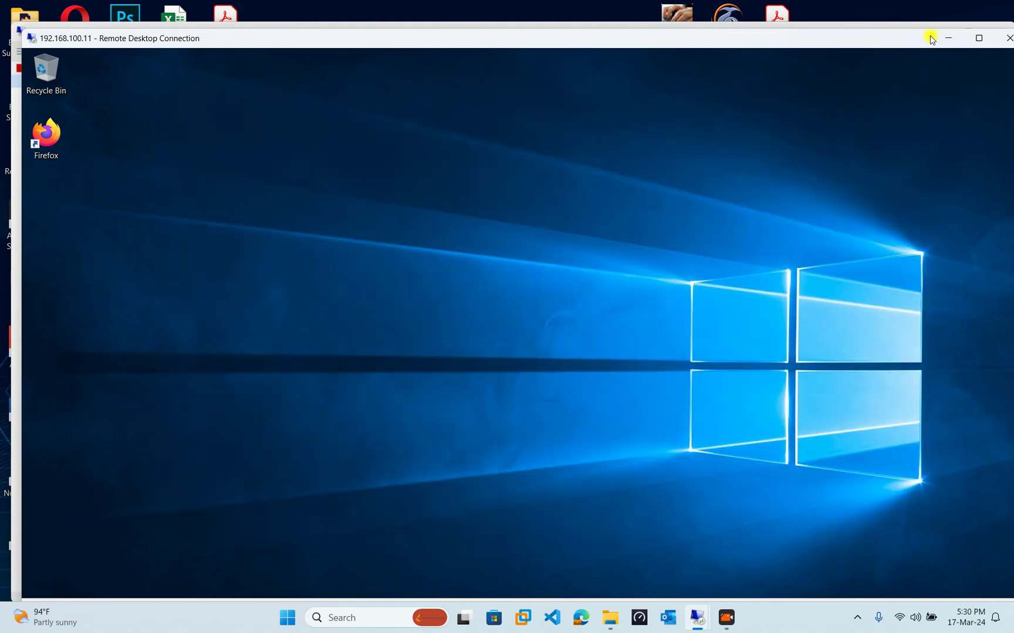
drag(912, 42, 885, 90)
click(758, 31)
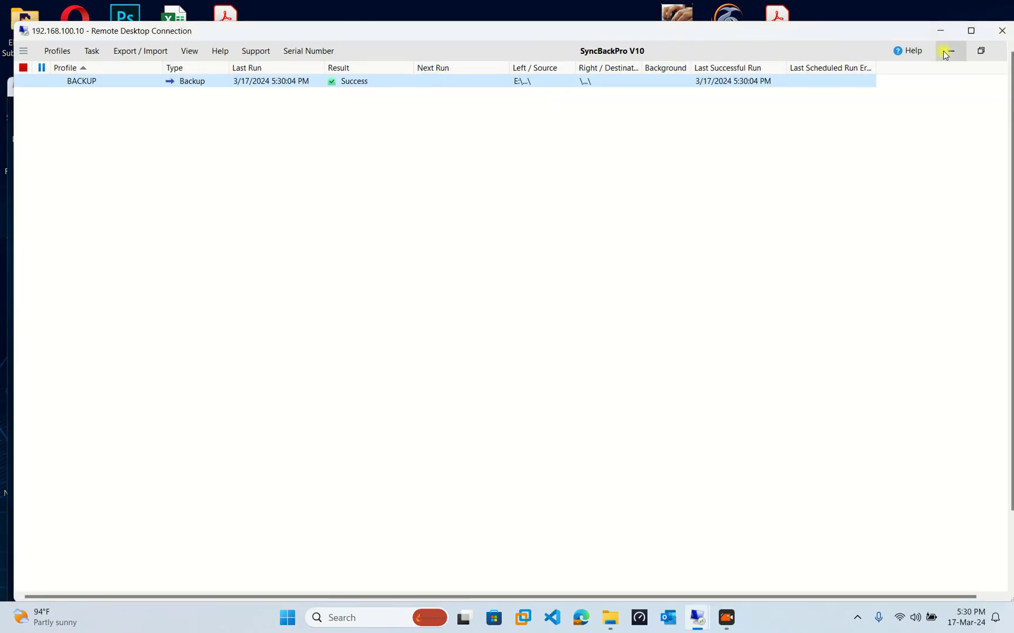
click(948, 51)
click(970, 31)
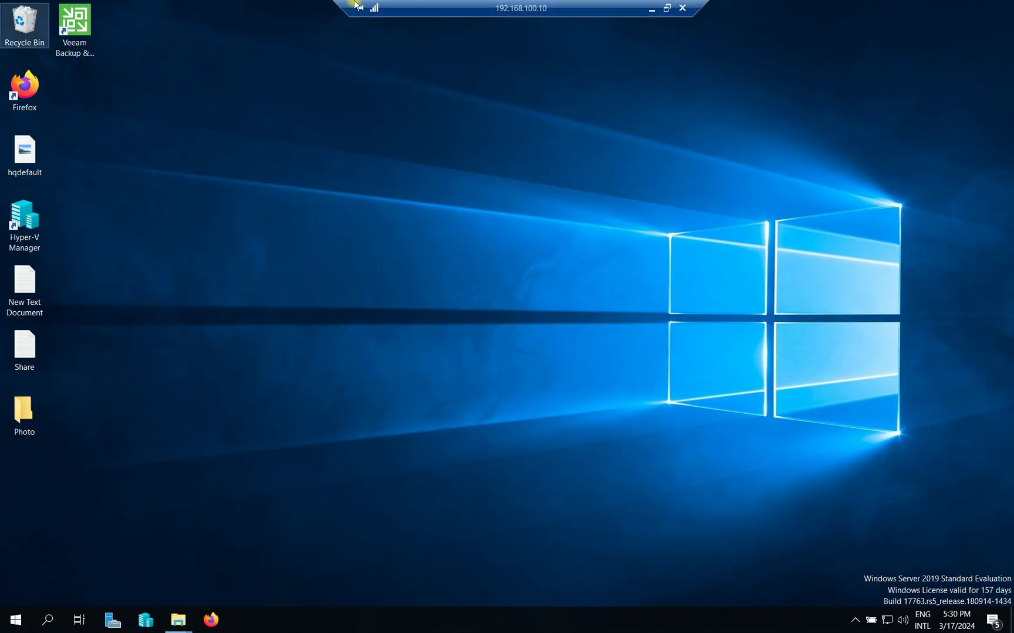
Create a new folder named Test2025 in The Msovled Tech on DATA (E:).
mouse_move(178, 617)
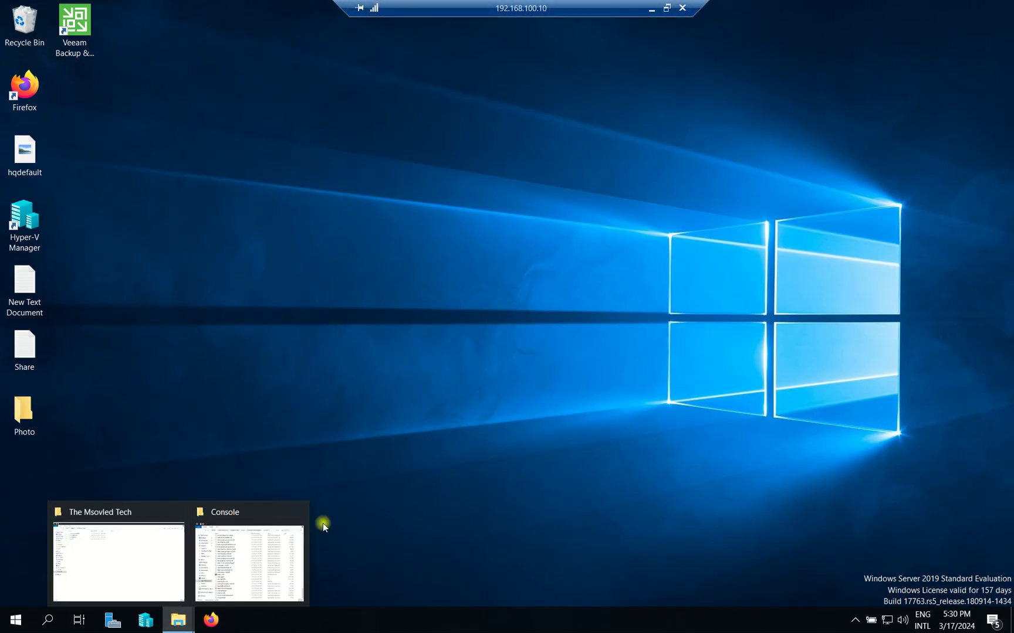
click(296, 512)
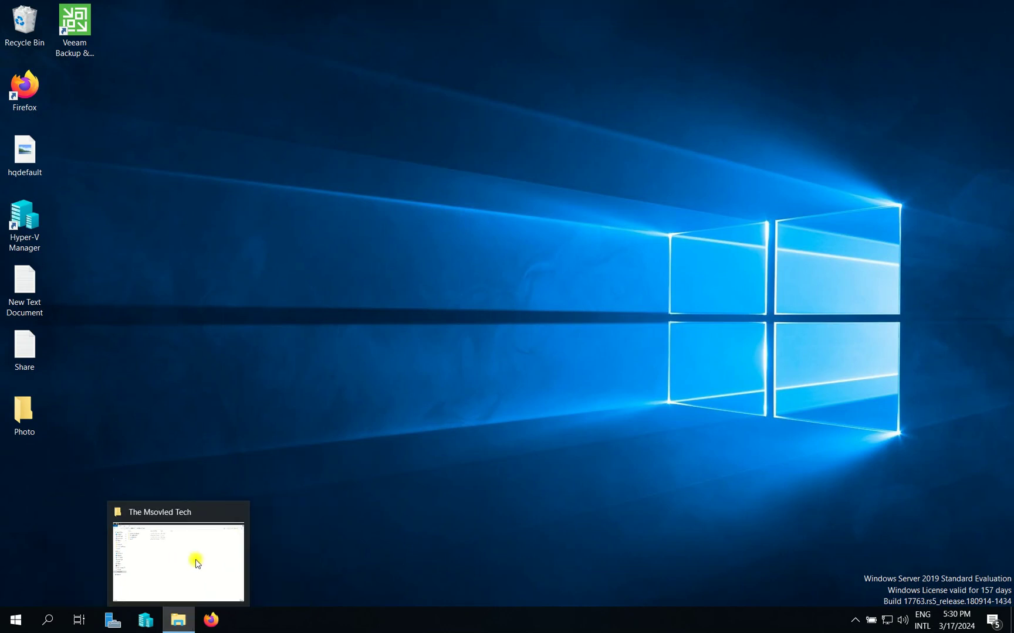
click(197, 559)
right_click(129, 154)
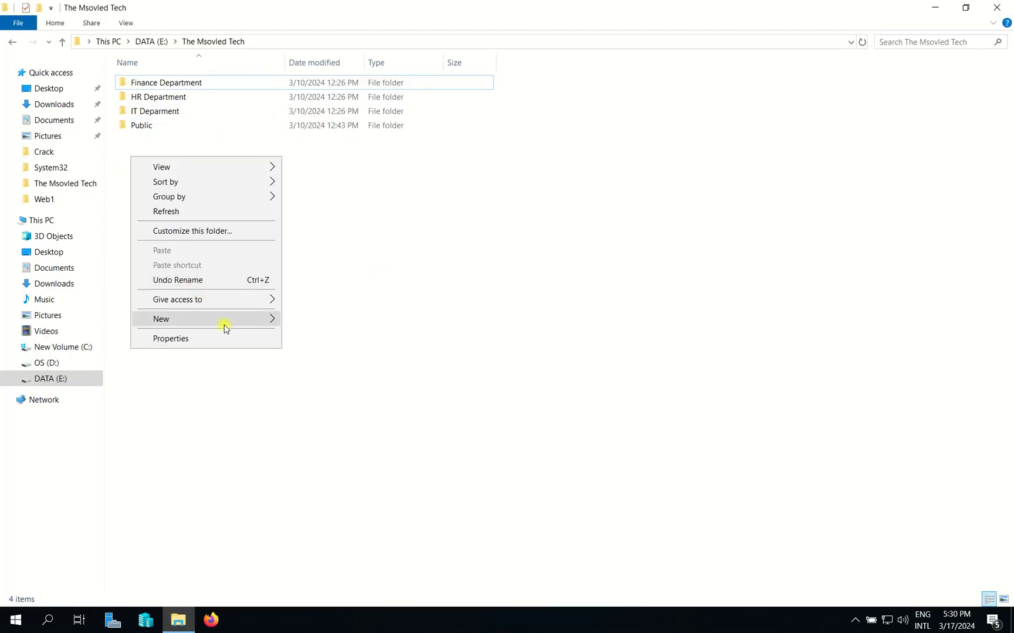
mouse_move(225, 320)
click(313, 320)
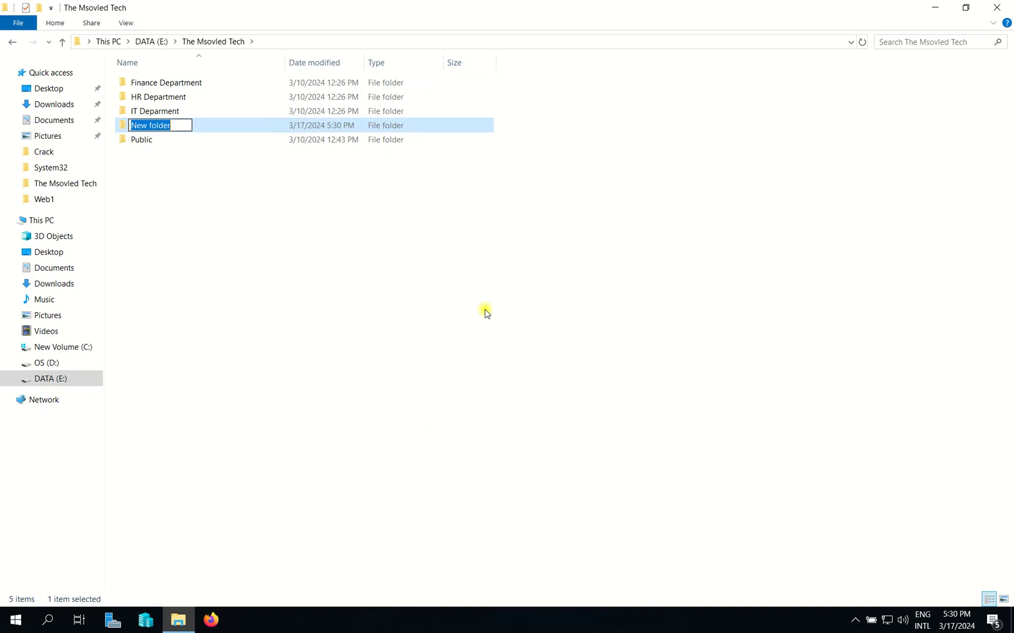
text(Test20)
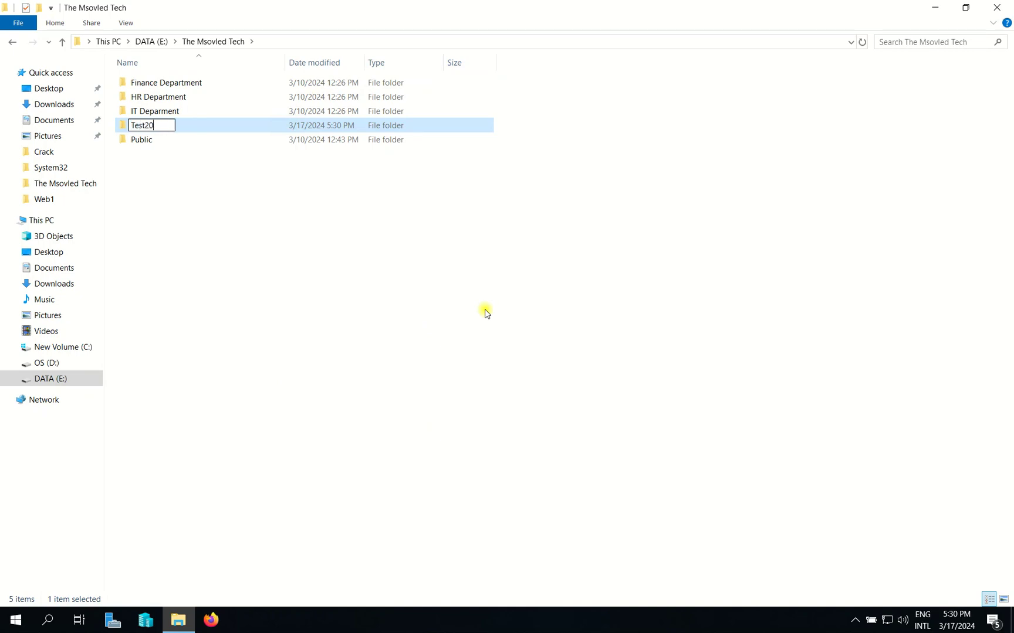
text(25)
key(Return)
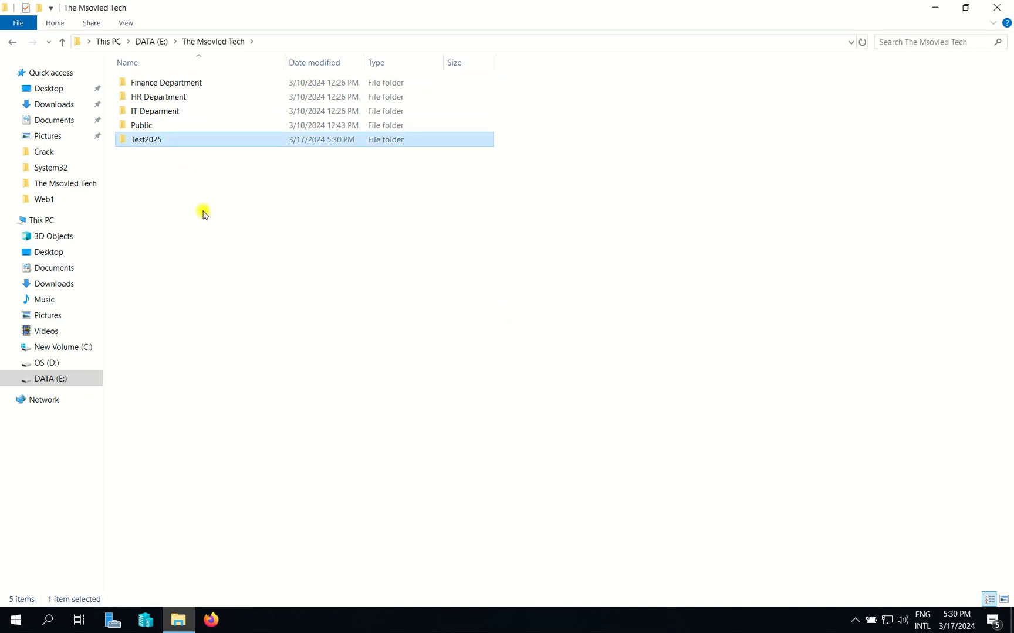
Paste two copies of Test2025 and refresh The Msovled Tech listing.
click(203, 235)
key(ctrl+v)
key(ctrl+v)
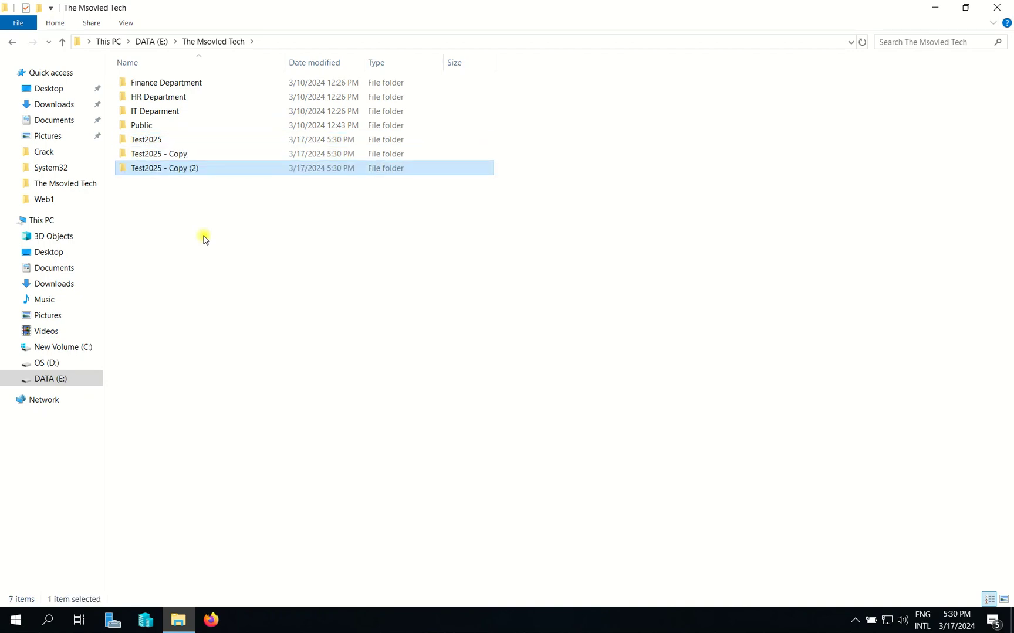
right_click(203, 235)
click(253, 291)
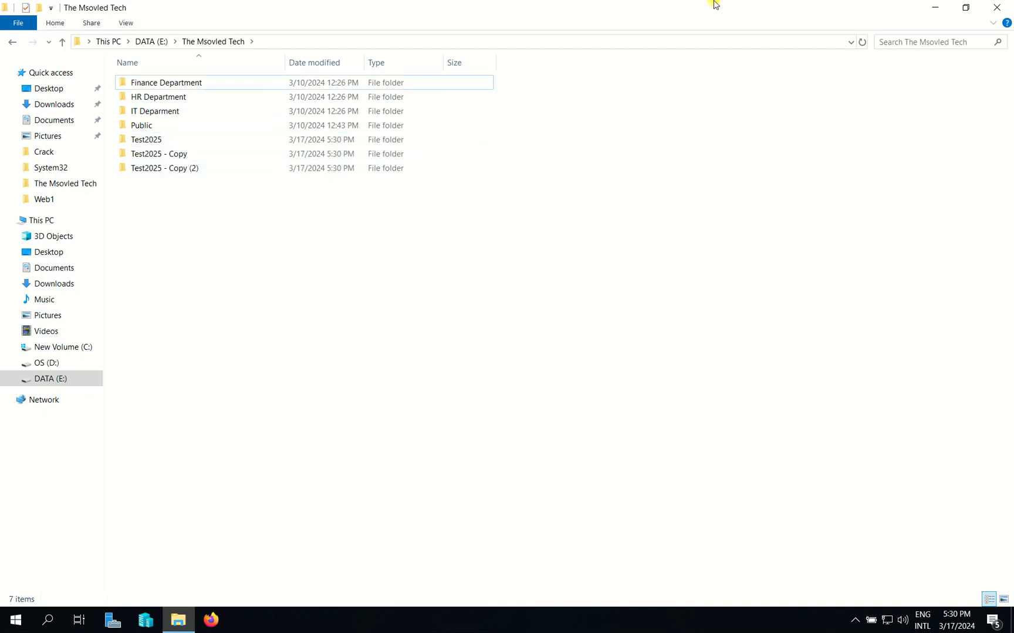
click(666, 8)
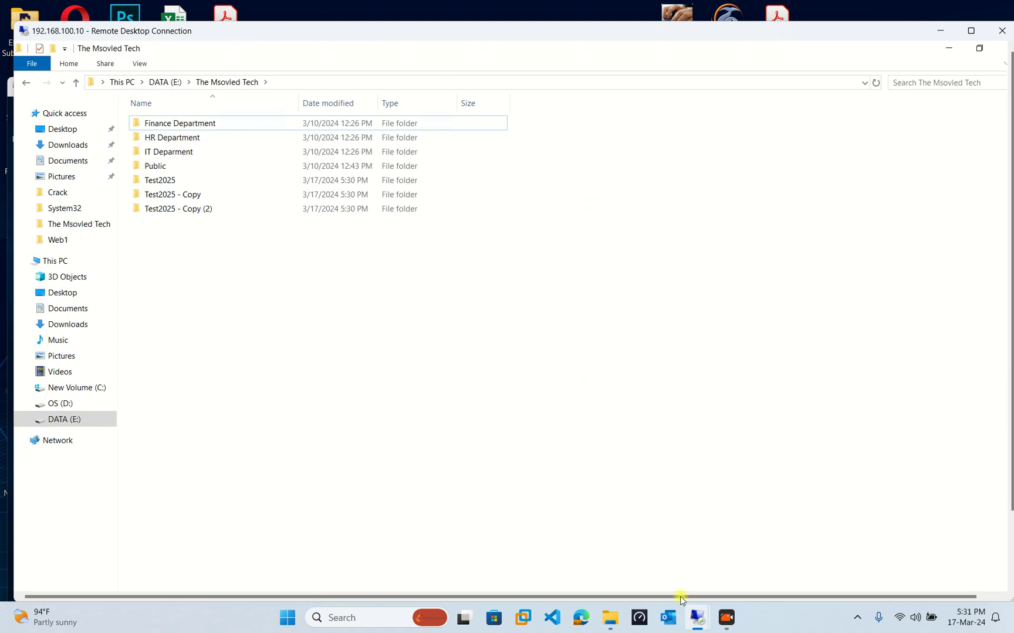
Rearrange the Remote Desktop windows and bring the 192.168.100.11 session up full screen.
mouse_move(704, 627)
click(770, 519)
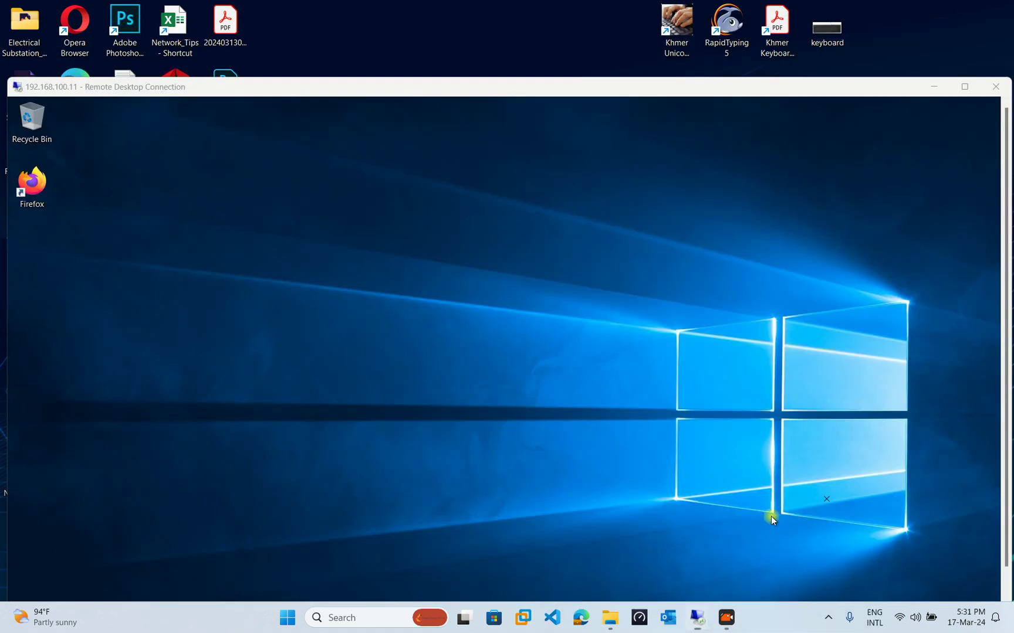
click(256, 30)
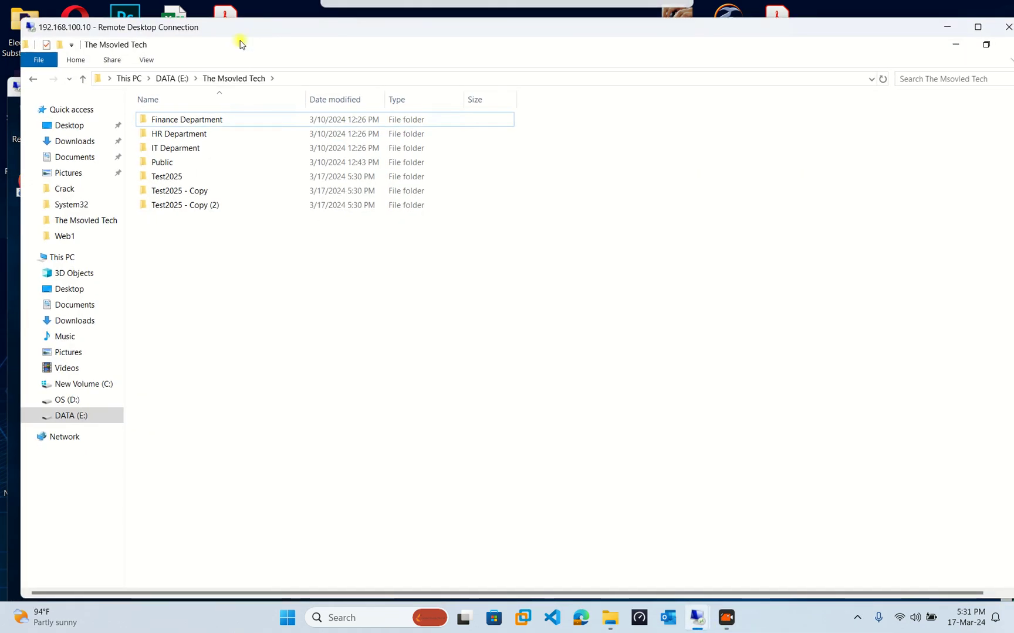
drag(244, 32, 269, 122)
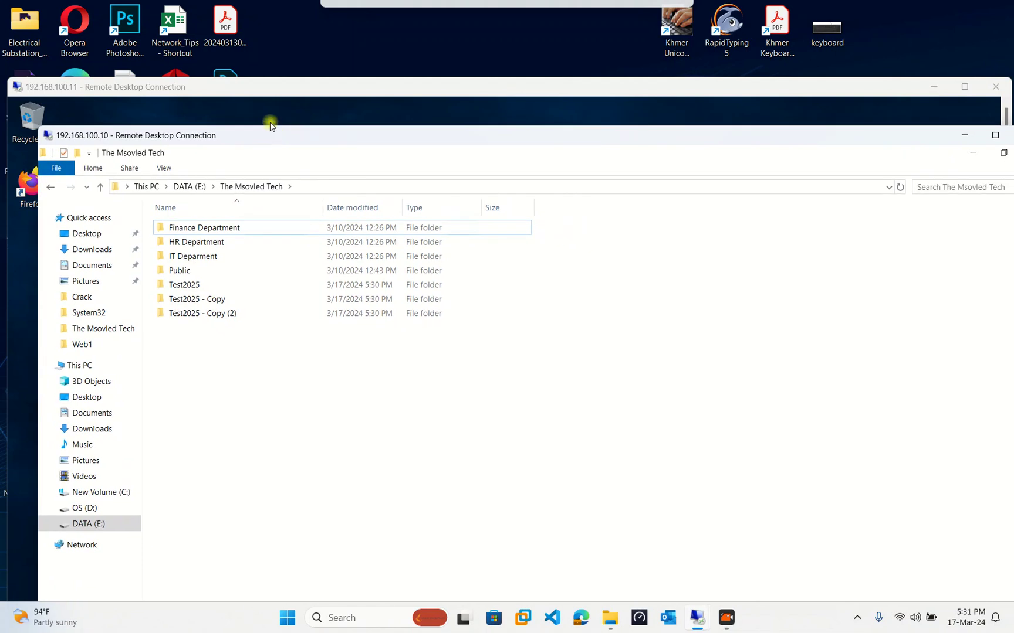
drag(876, 92, 873, 29)
drag(791, 31, 792, 21)
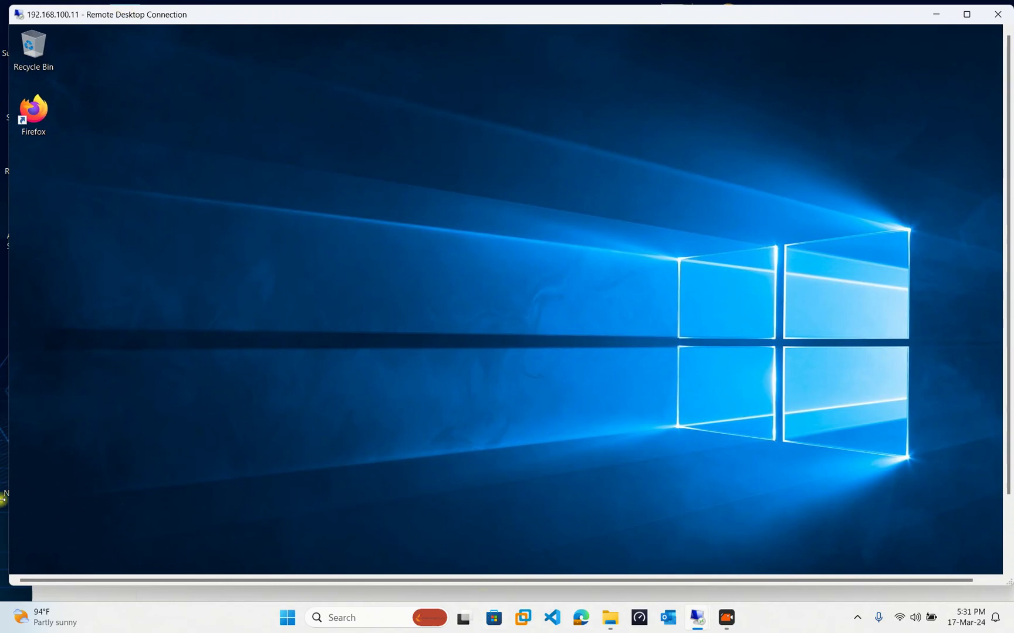
drag(8, 504, 0, 505)
double_click(225, 587)
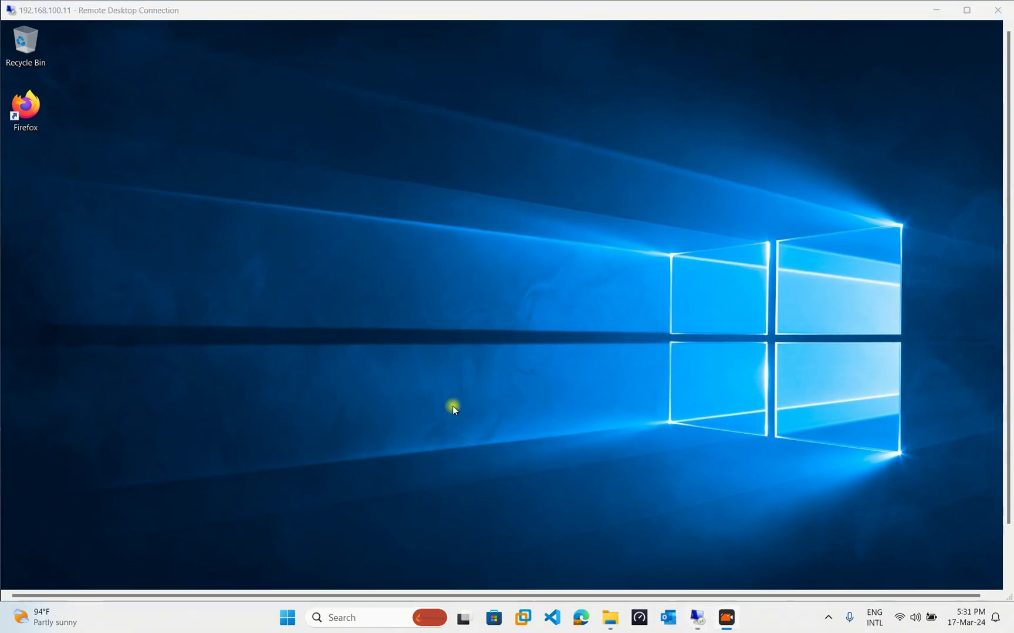
click(452, 406)
key(super+e)
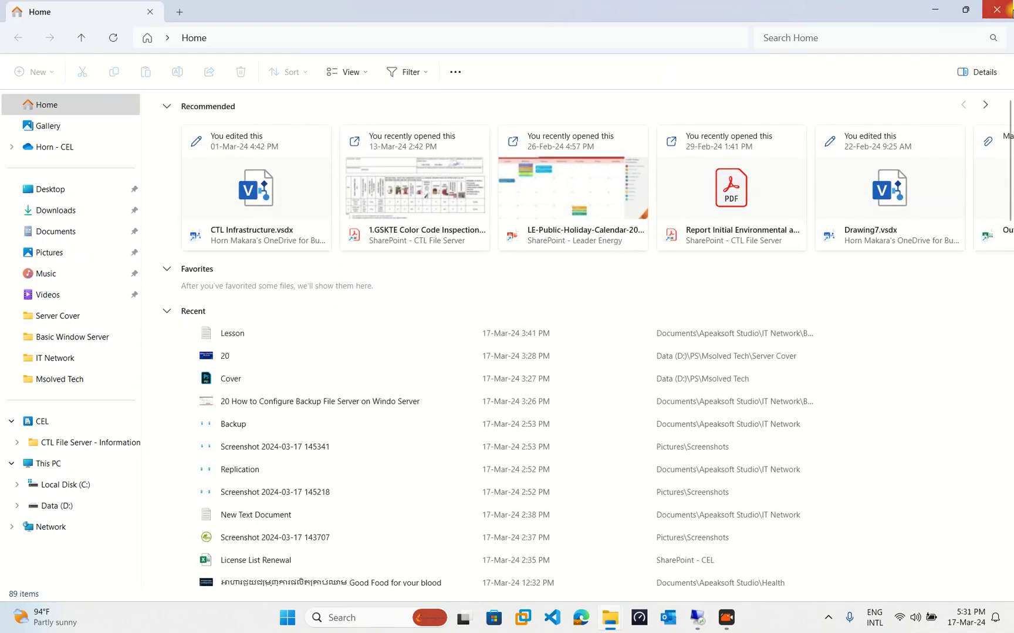
click(1004, 10)
click(959, 11)
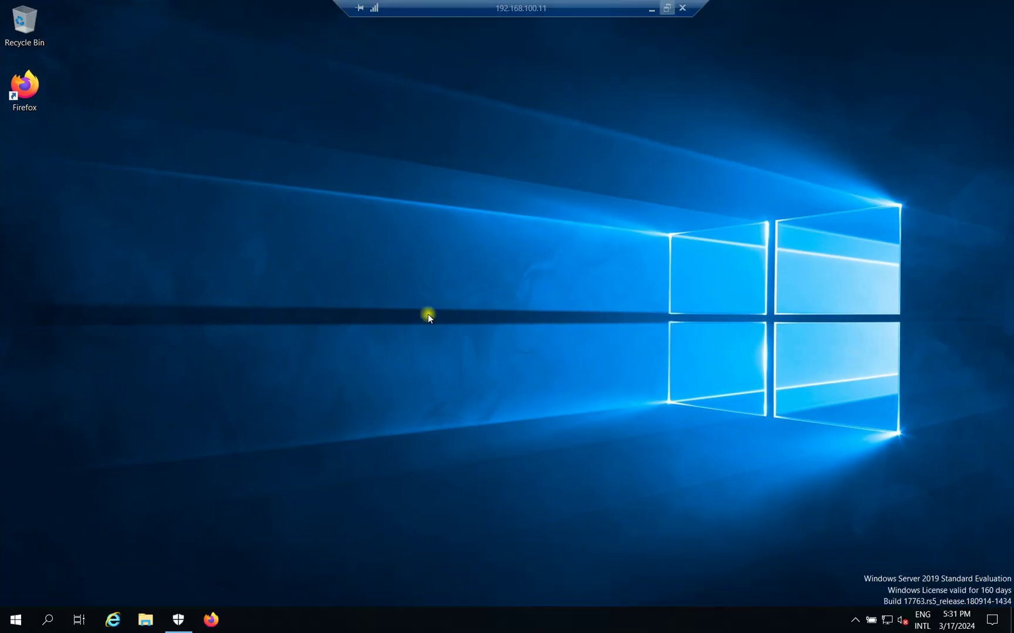
Open MyBackup2024 on the Data (F:) drive in the remote File Explorer and refresh it.
click(145, 620)
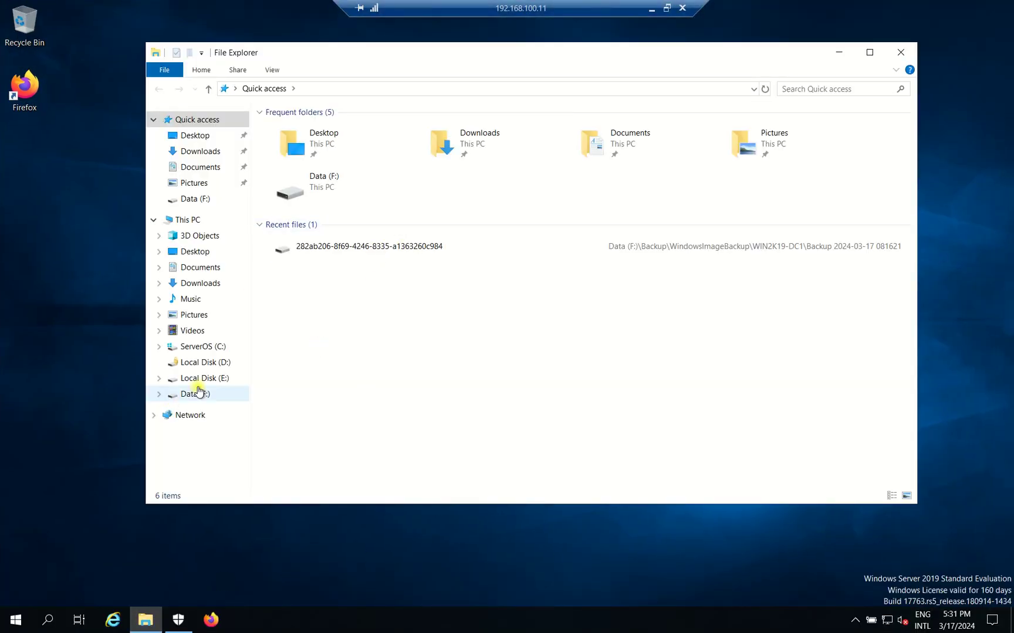
click(197, 392)
double_click(338, 141)
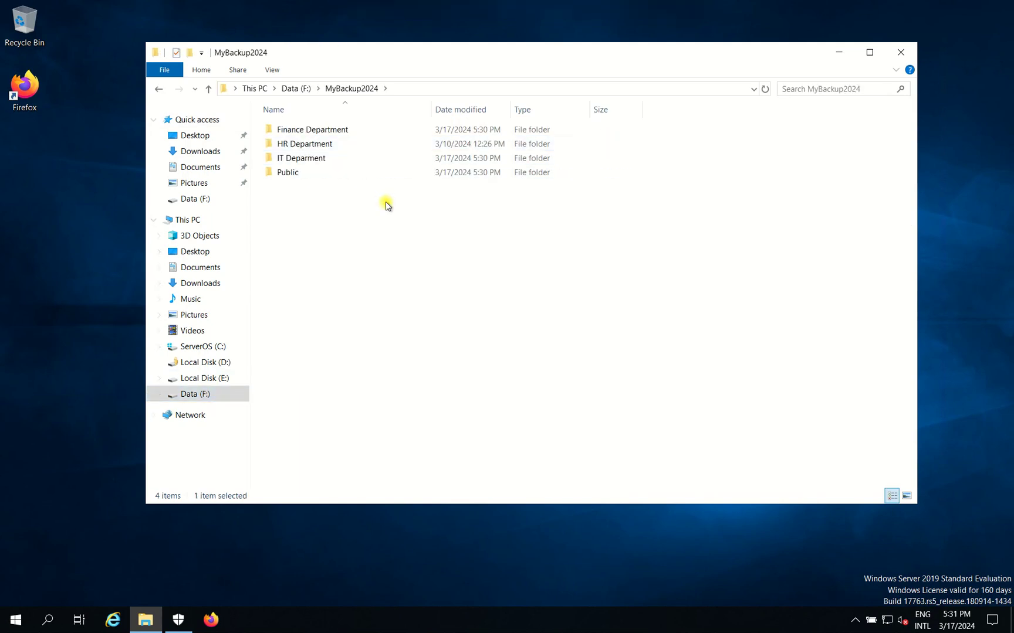
right_click(386, 203)
click(430, 258)
Minimize the 192.168.100.11 session and return to the 192.168.100.10 session.
click(665, 7)
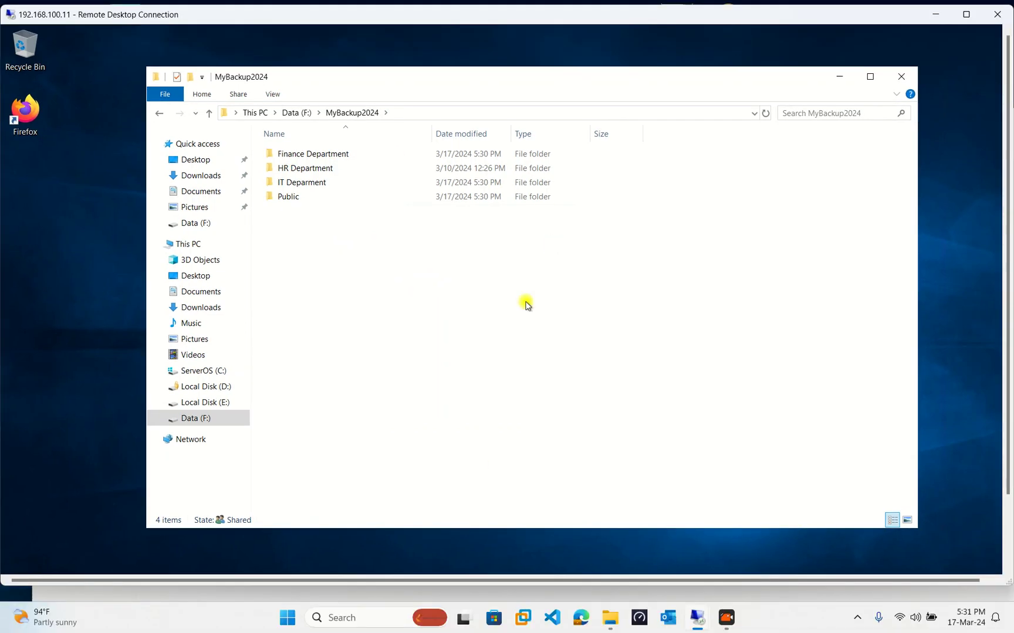
mouse_move(697, 618)
click(654, 567)
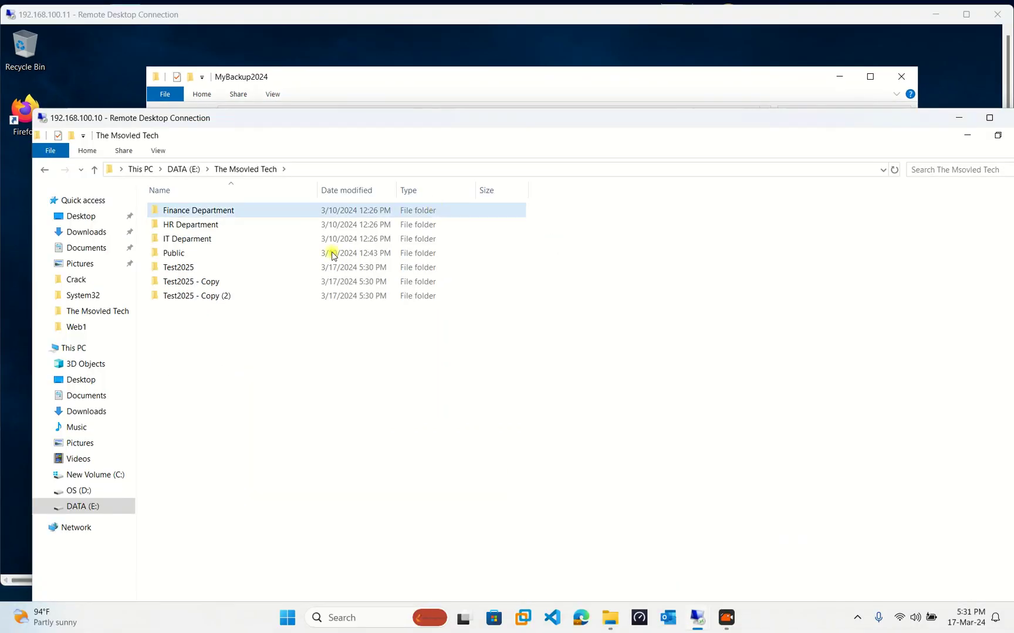
click(424, 79)
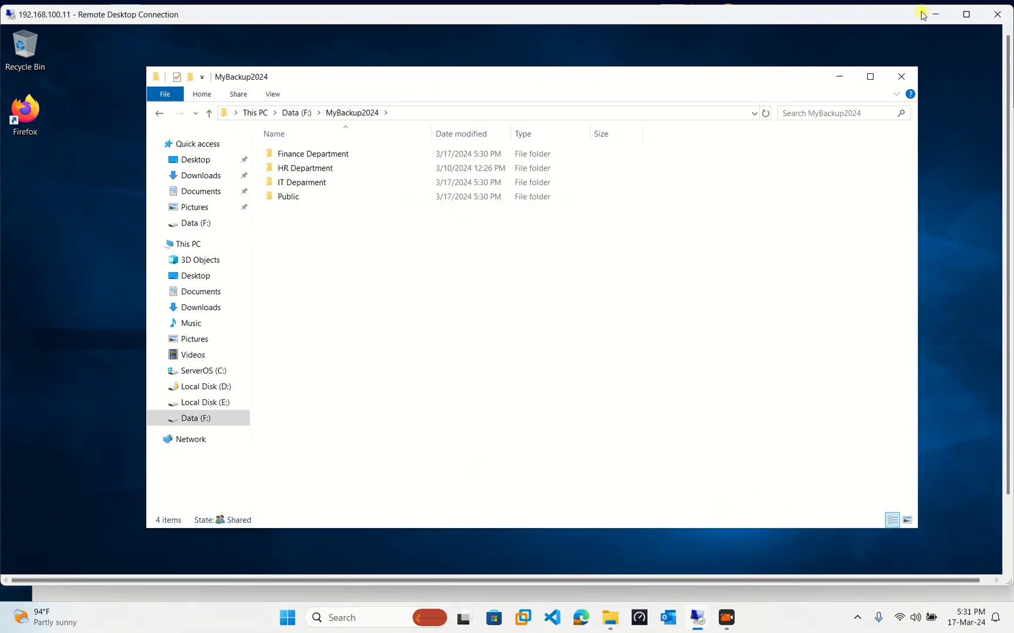
click(962, 14)
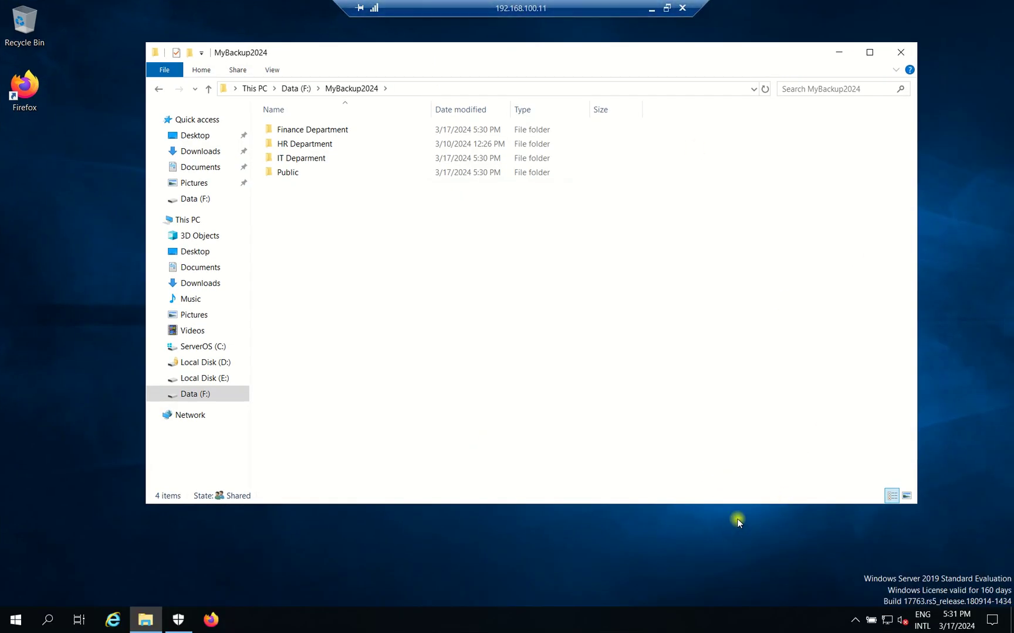
click(651, 8)
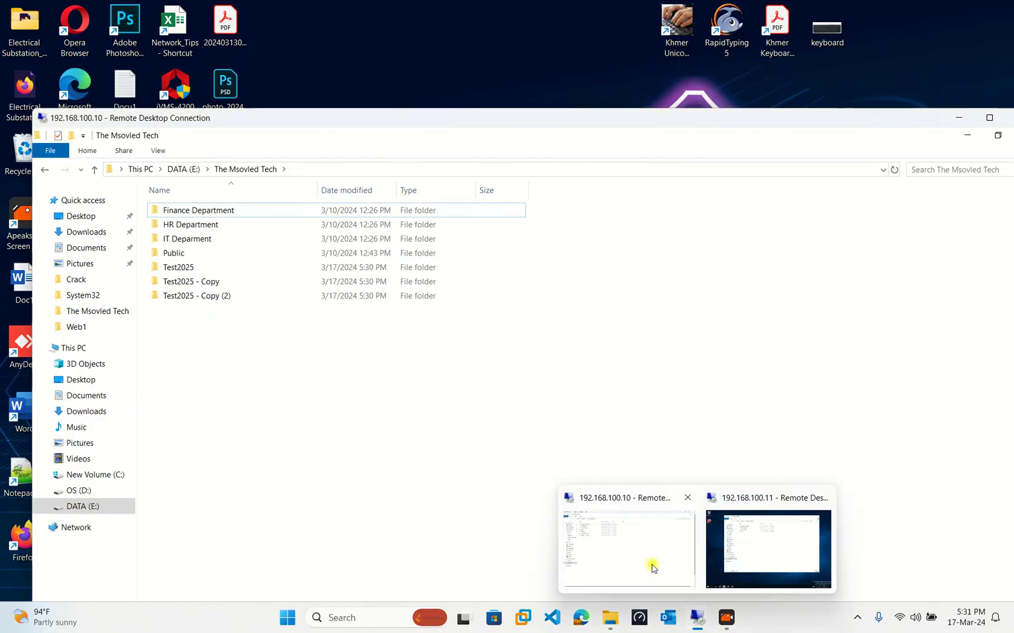
click(653, 562)
Open SyncBackPro from the system tray and run the BACKUP profile again.
click(989, 117)
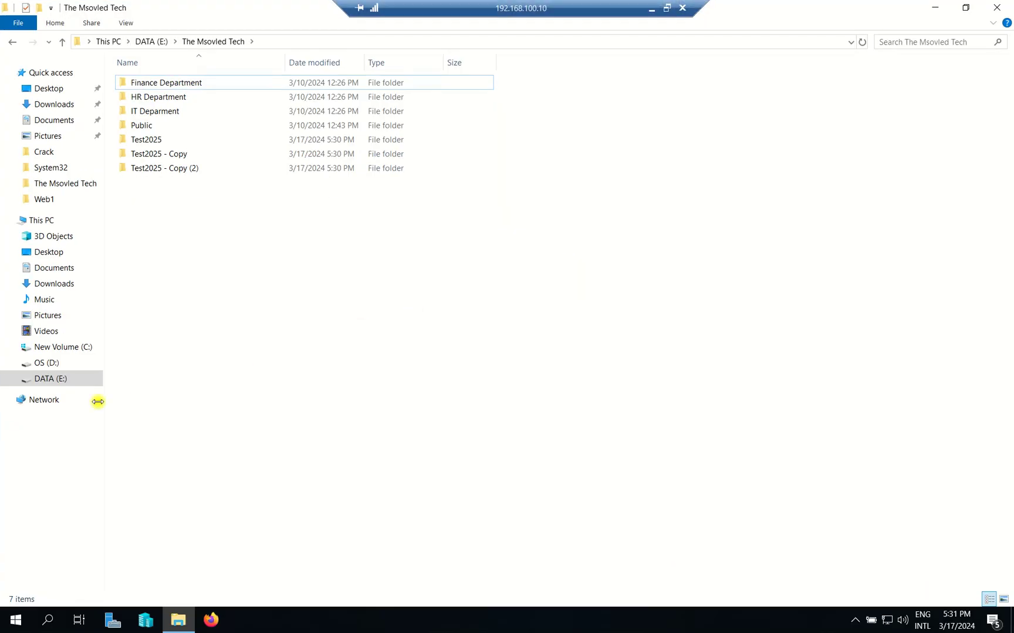
click(855, 620)
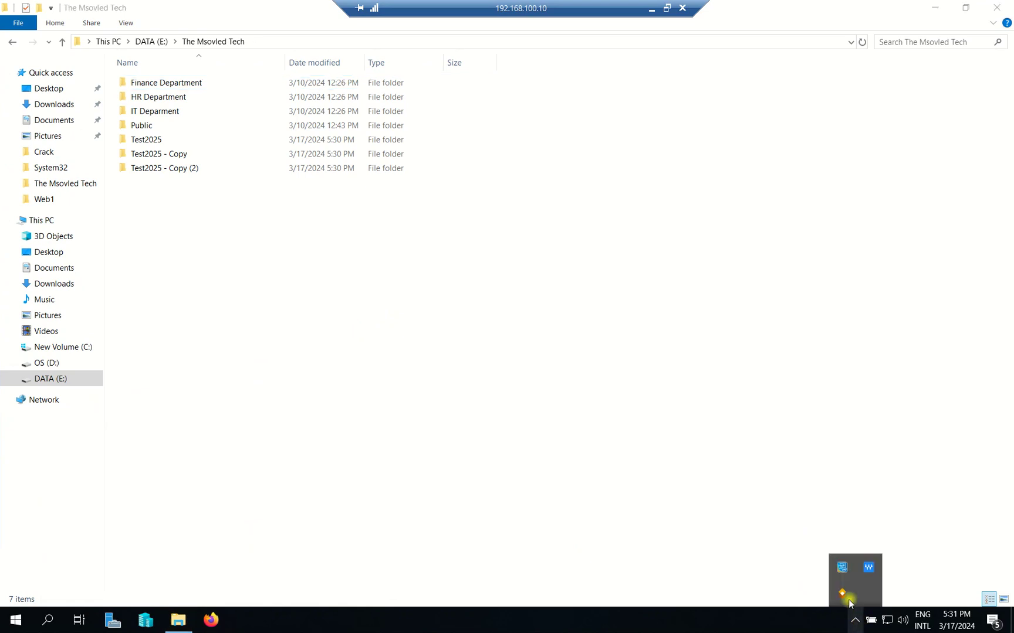
click(840, 569)
right_click(290, 40)
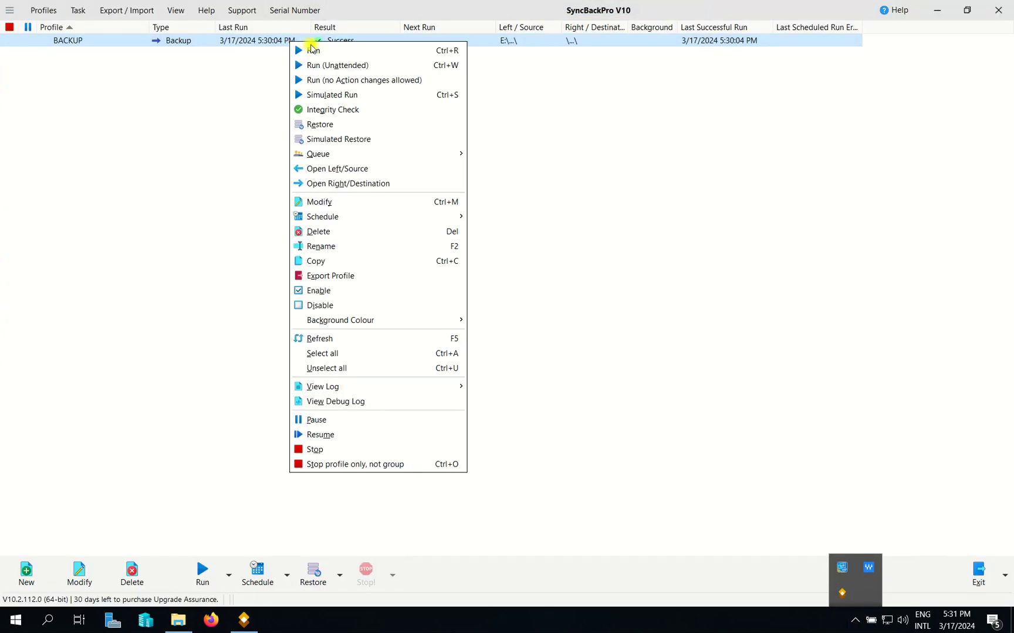
click(314, 50)
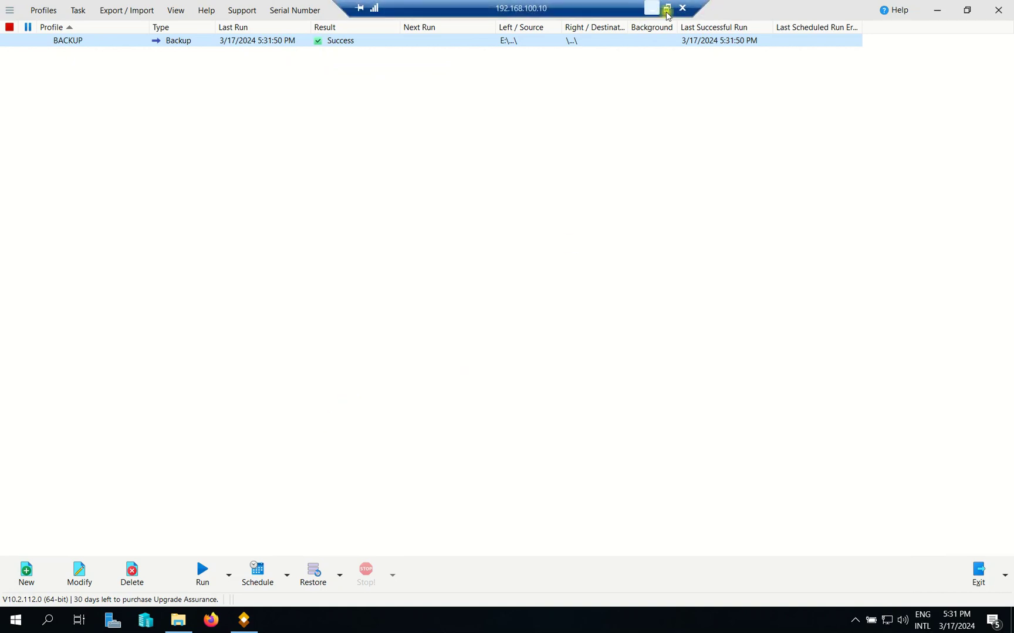
Restore the remote window and switch to the 192.168.100.11 session.
click(662, 7)
mouse_move(697, 618)
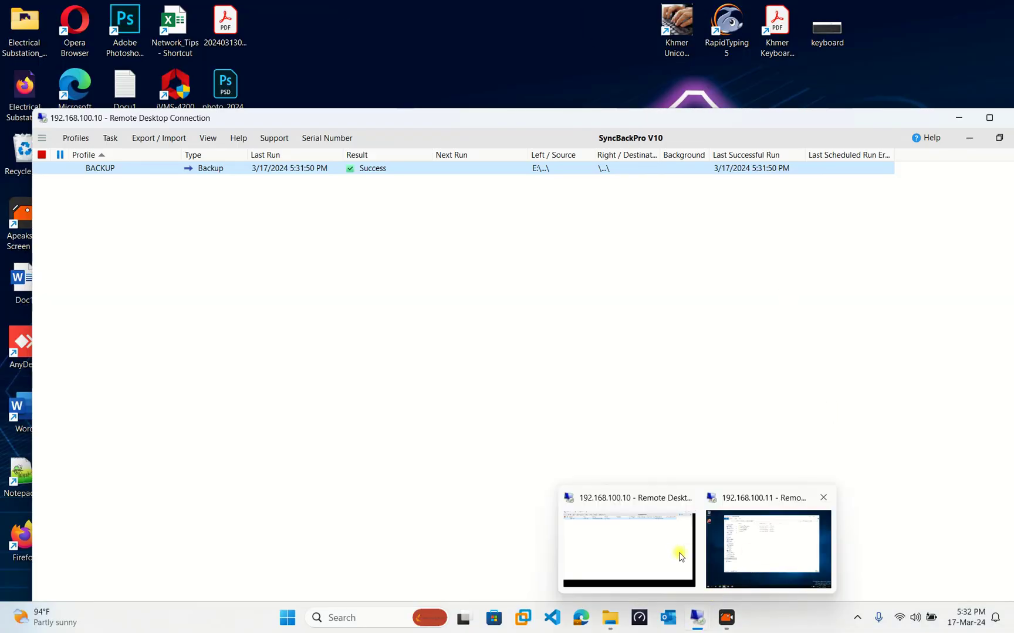
click(769, 542)
Refresh MyBackup2024 to see Public and the three Test2025 folders, then minimize the 192.168.100.11 session.
right_click(352, 204)
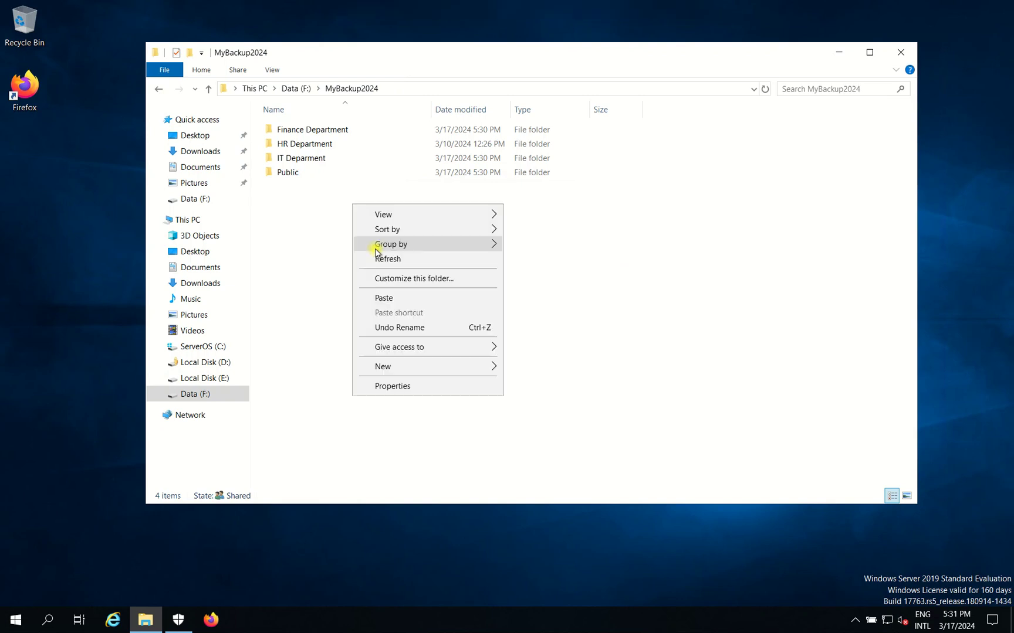
click(381, 259)
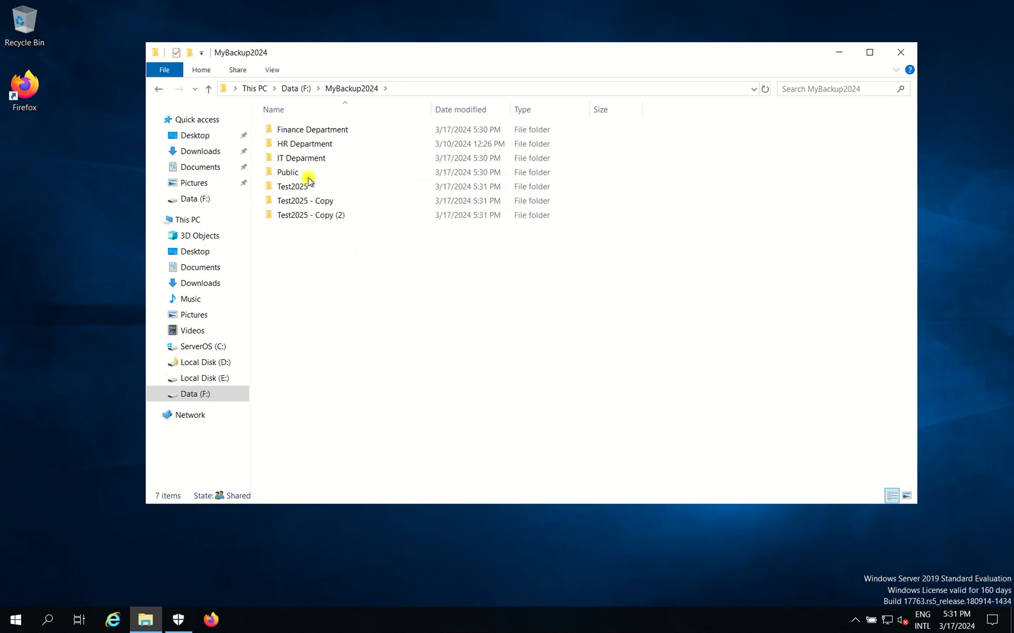
drag(307, 178, 362, 264)
mouse_move(819, 16)
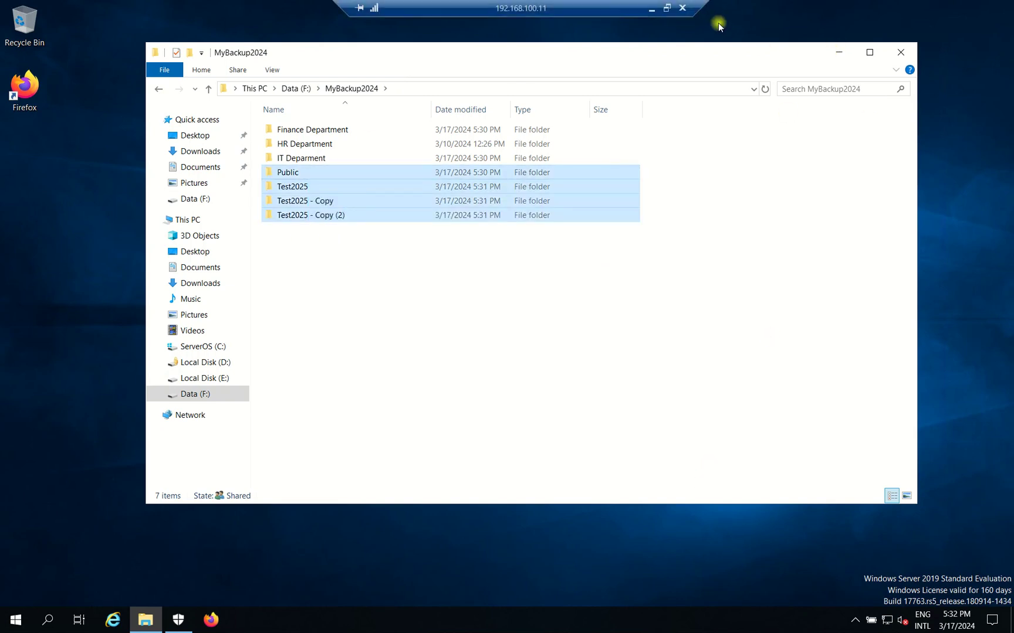
click(651, 10)
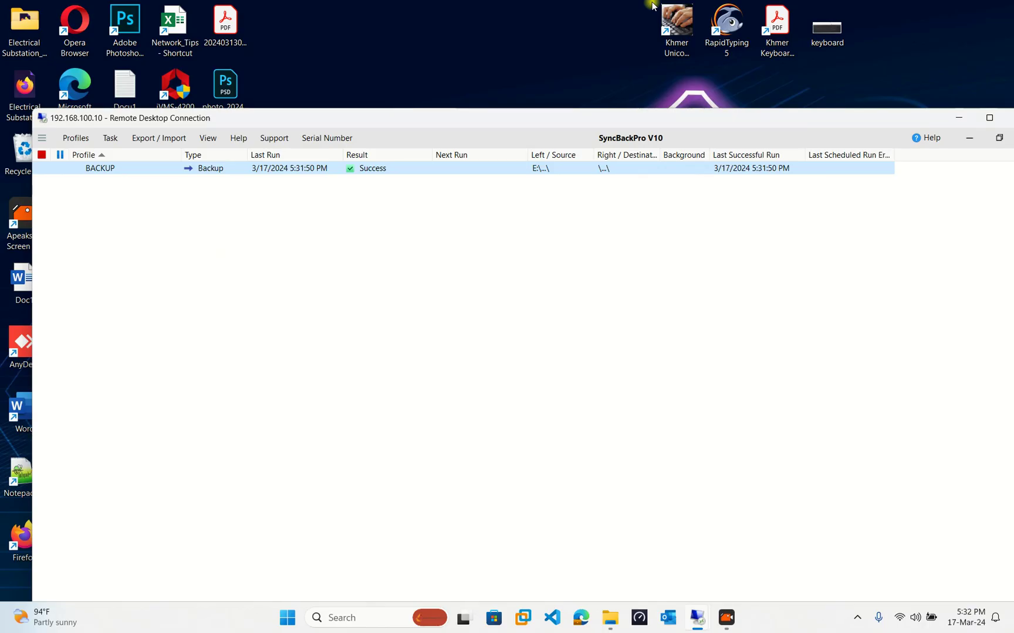
Schedule BACKUP to run whether or not logged on, accepting both prompts and entering the Windows logon password.
click(989, 118)
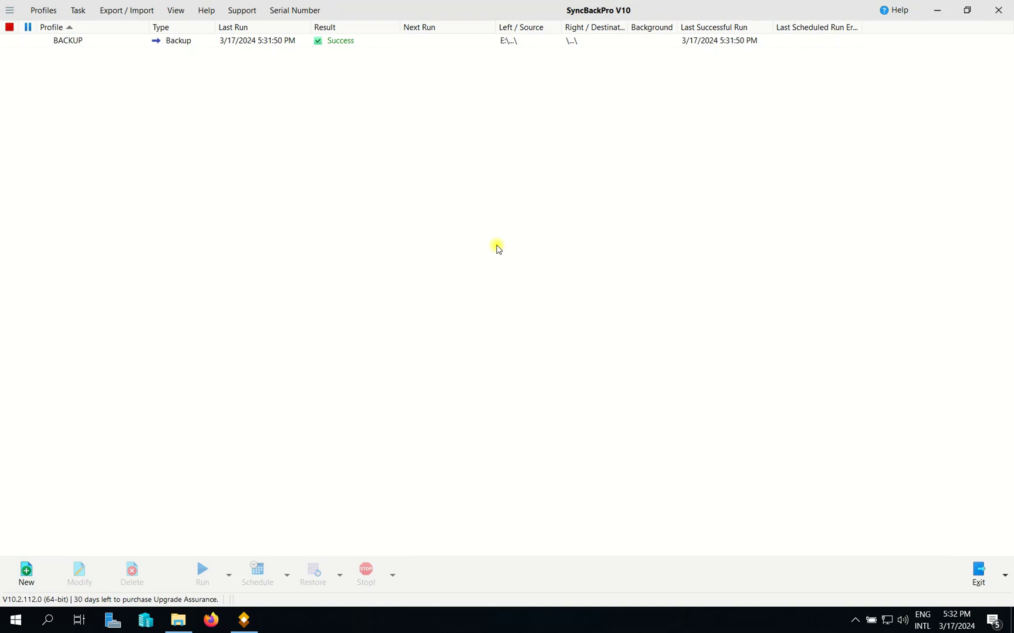
click(181, 48)
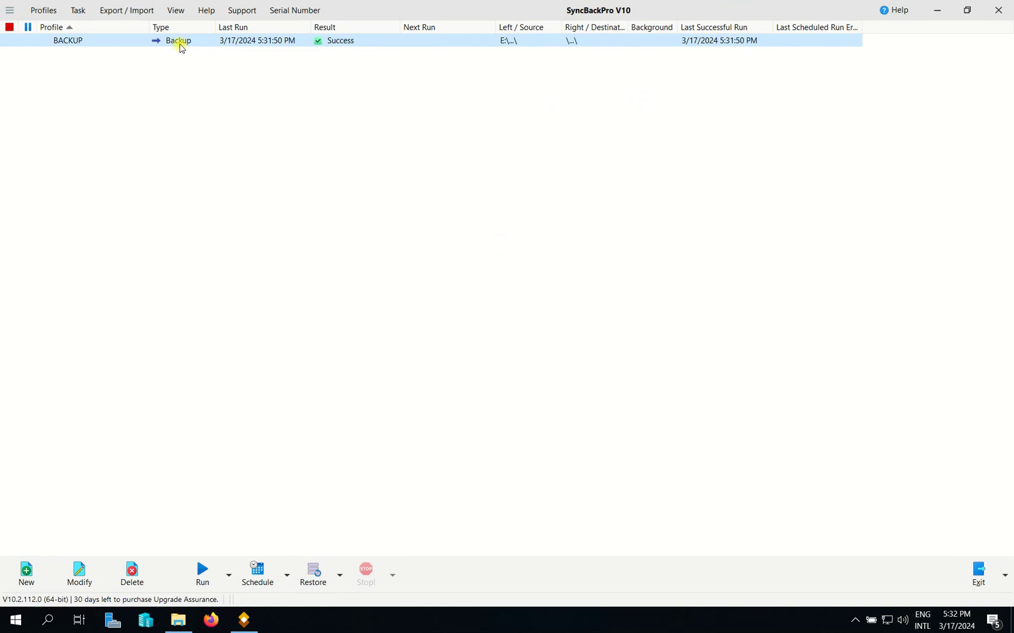
right_click(392, 46)
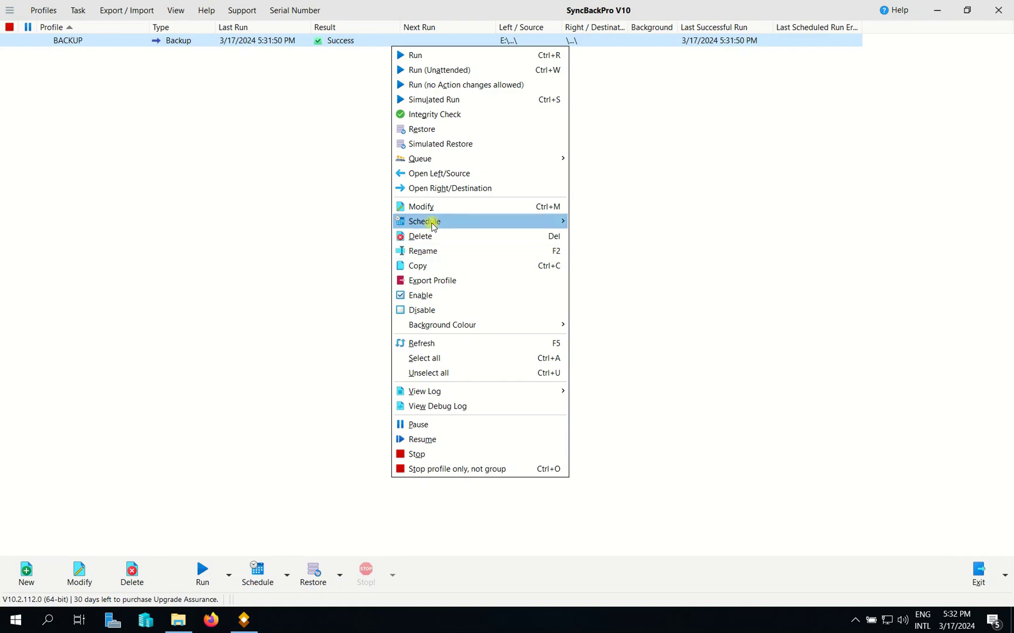
mouse_move(432, 226)
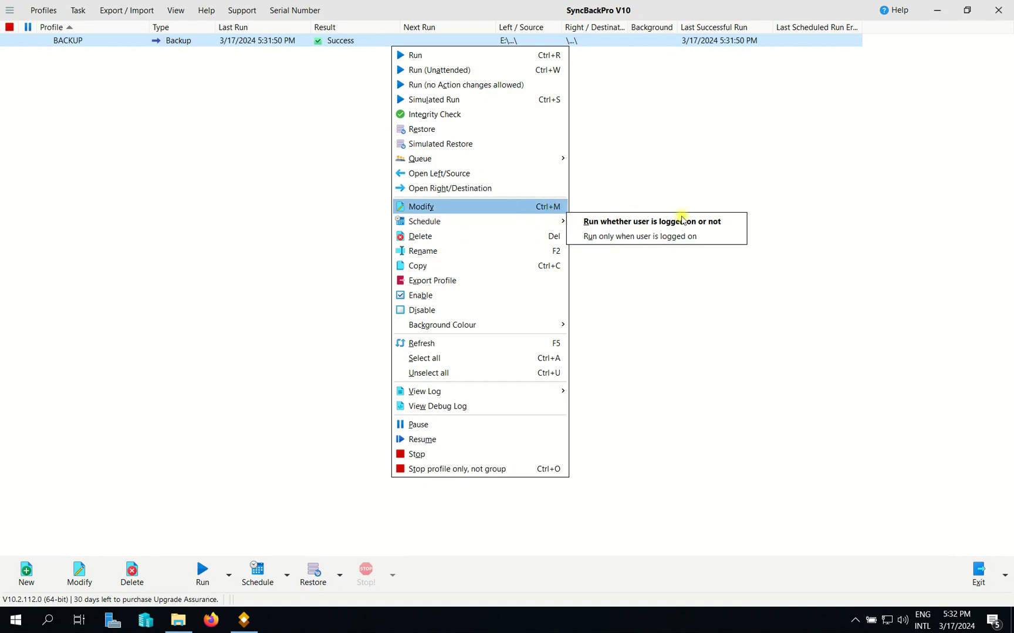
click(623, 220)
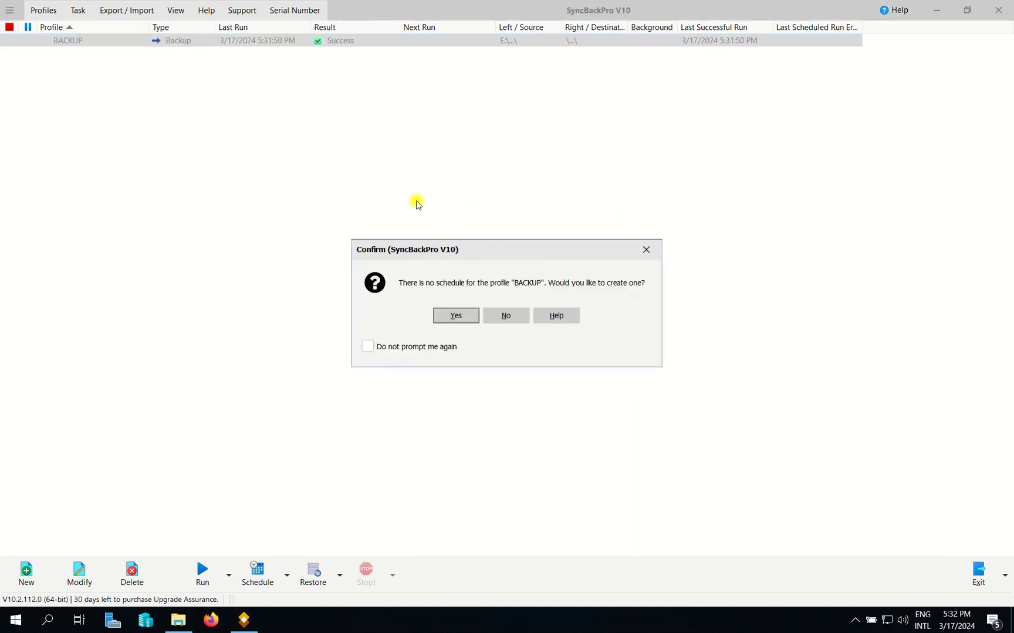
click(381, 265)
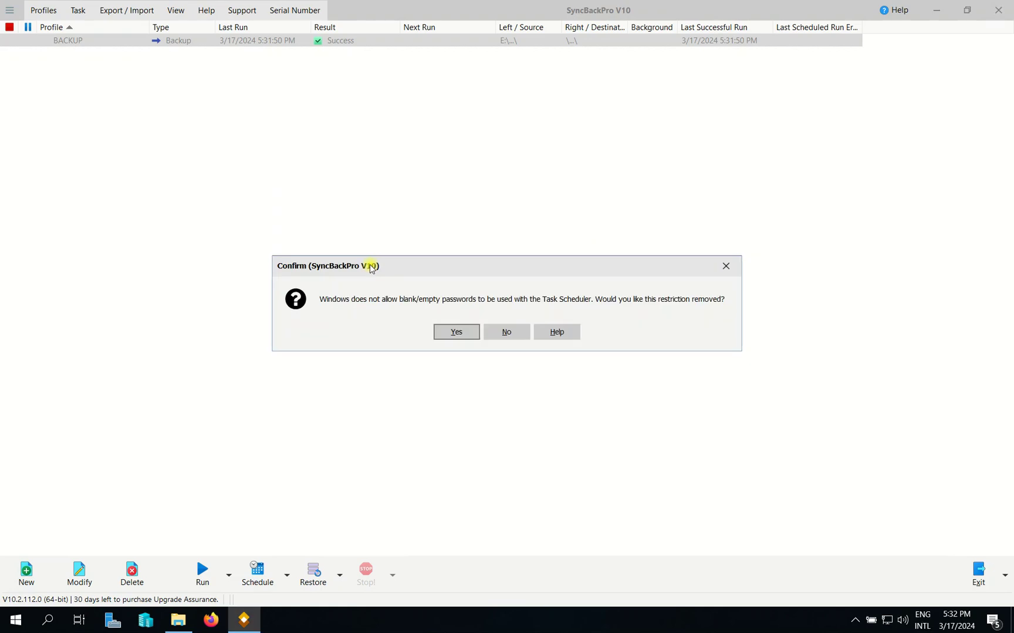
click(452, 333)
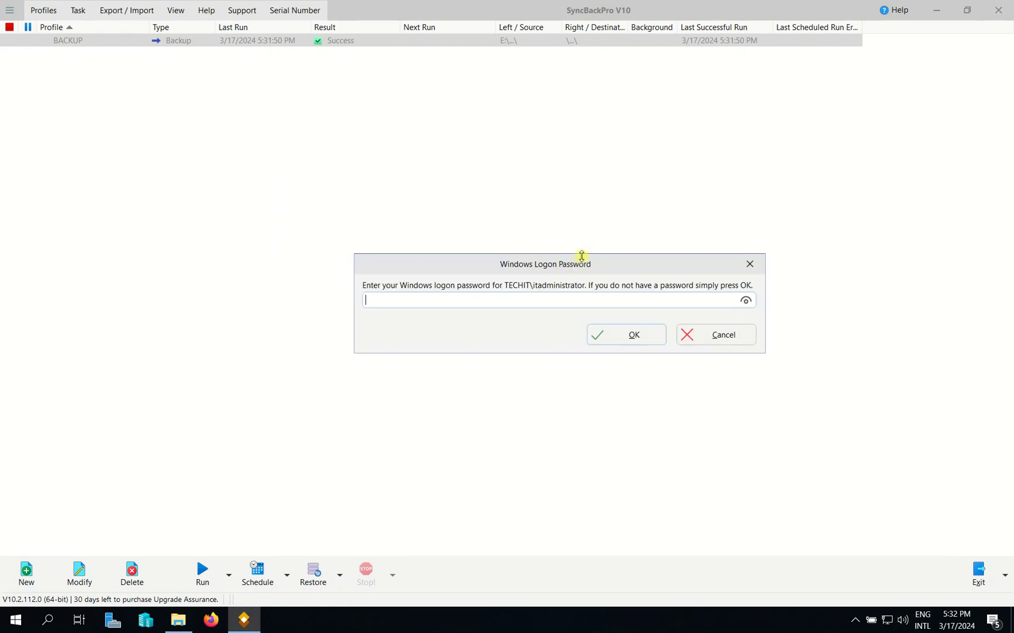
drag(581, 257, 518, 227)
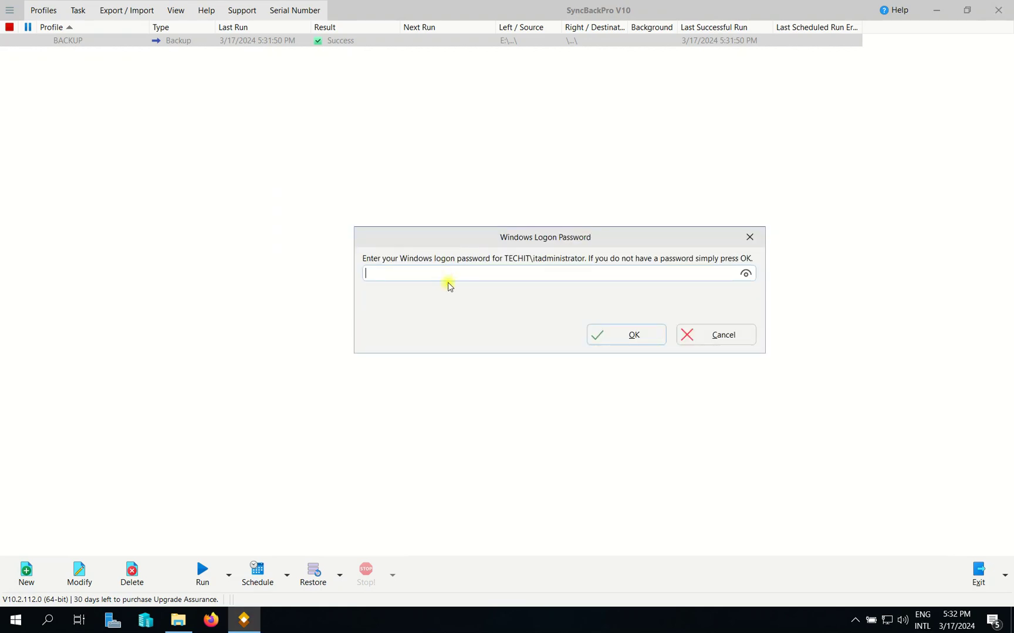
text(••••••••••)
click(626, 334)
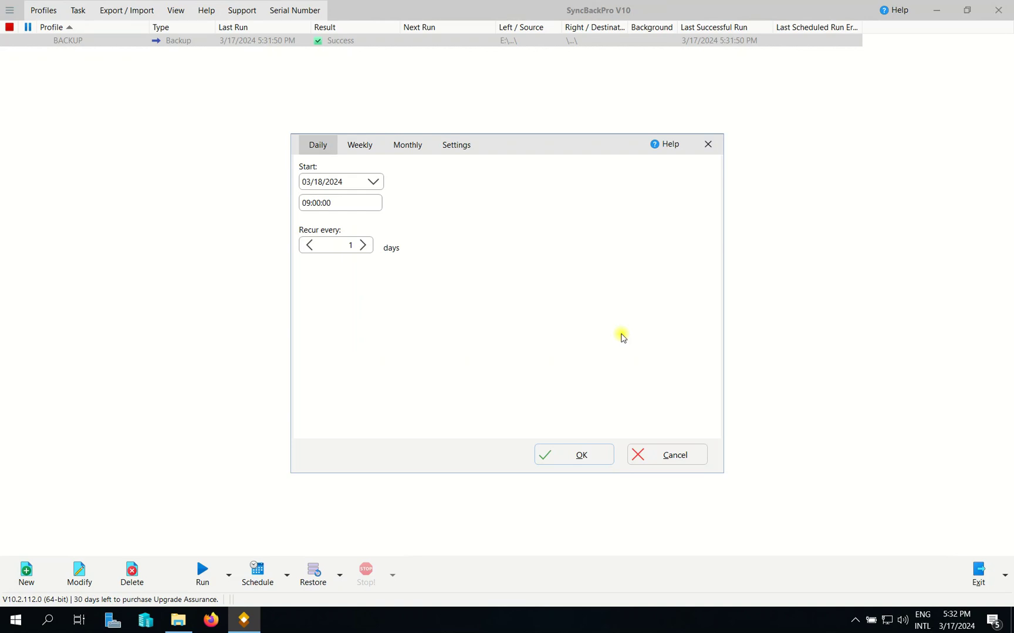
Set the daily schedule start to 03/18/2024 at 10:00:00.
drag(518, 134, 518, 117)
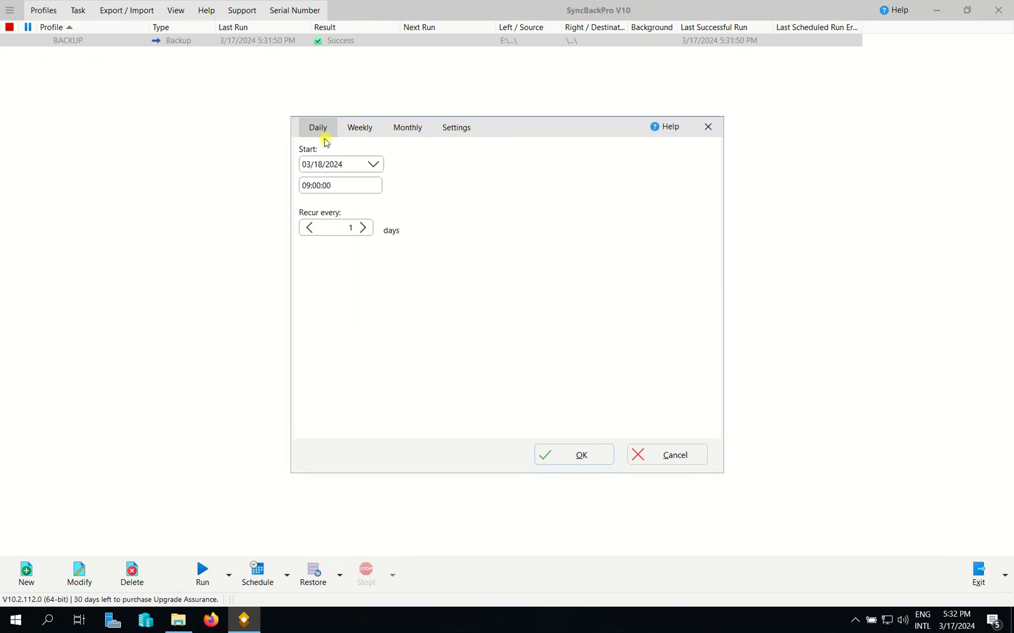
click(360, 130)
click(407, 129)
click(457, 128)
click(320, 129)
drag(506, 121, 428, 107)
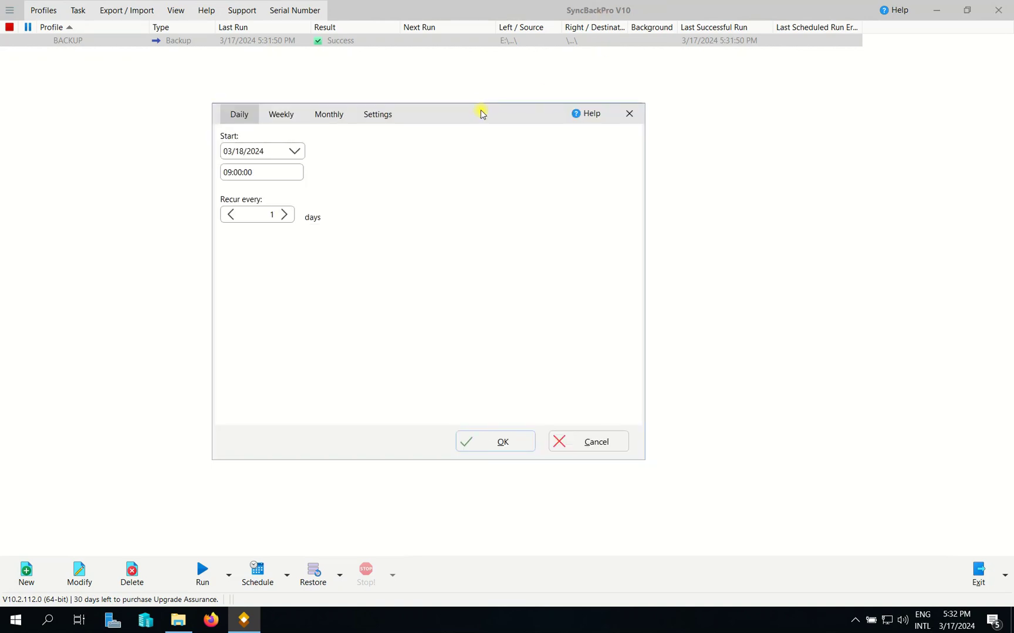
click(295, 152)
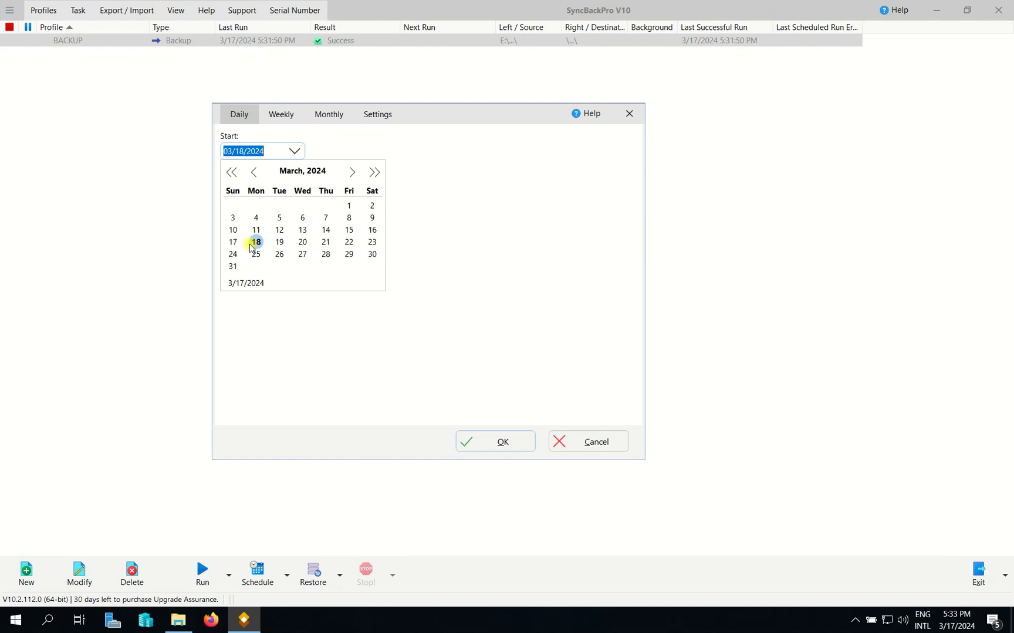
click(266, 242)
click(275, 174)
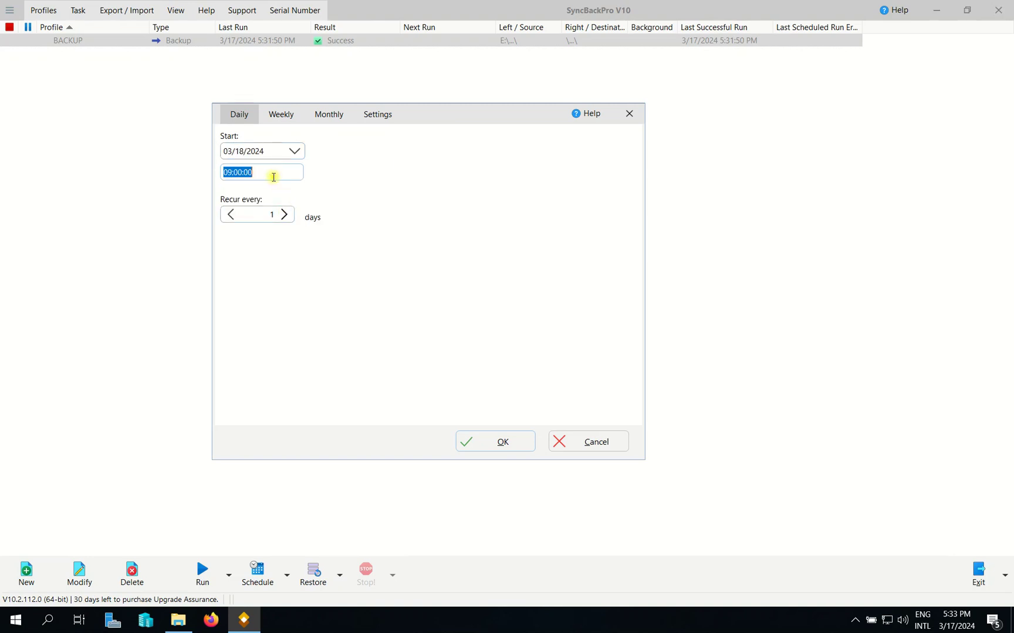
click(249, 173)
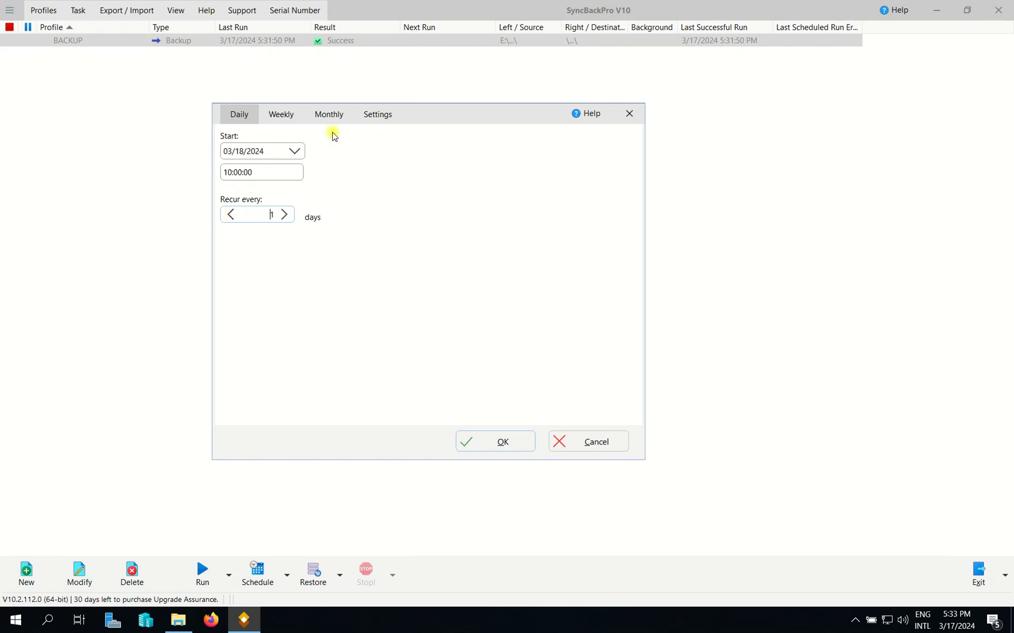
Review the schedule's Settings tab, then save the schedule recurring every 1 day.
click(360, 115)
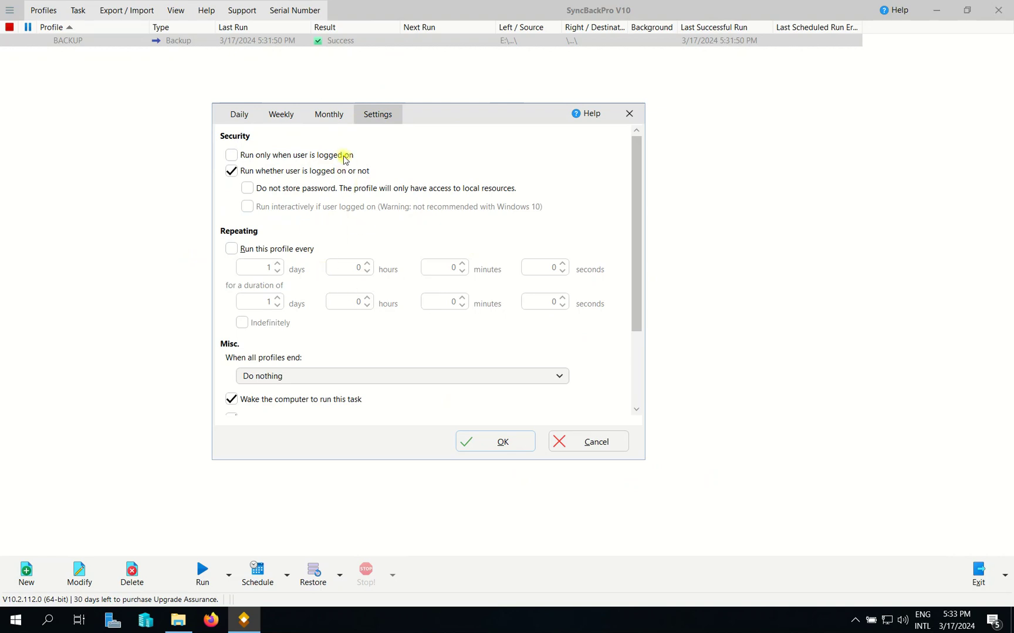
scroll(613, 362, down, 3)
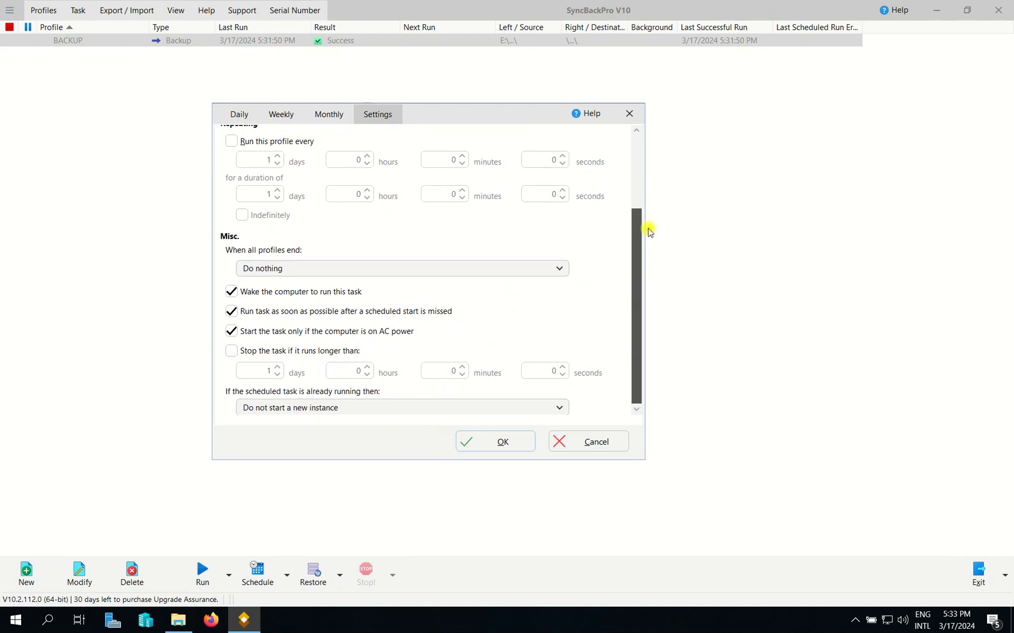
scroll(648, 325, up, 3)
scroll(645, 314, down, 3)
scroll(647, 264, up, 3)
scroll(648, 234, down, 3)
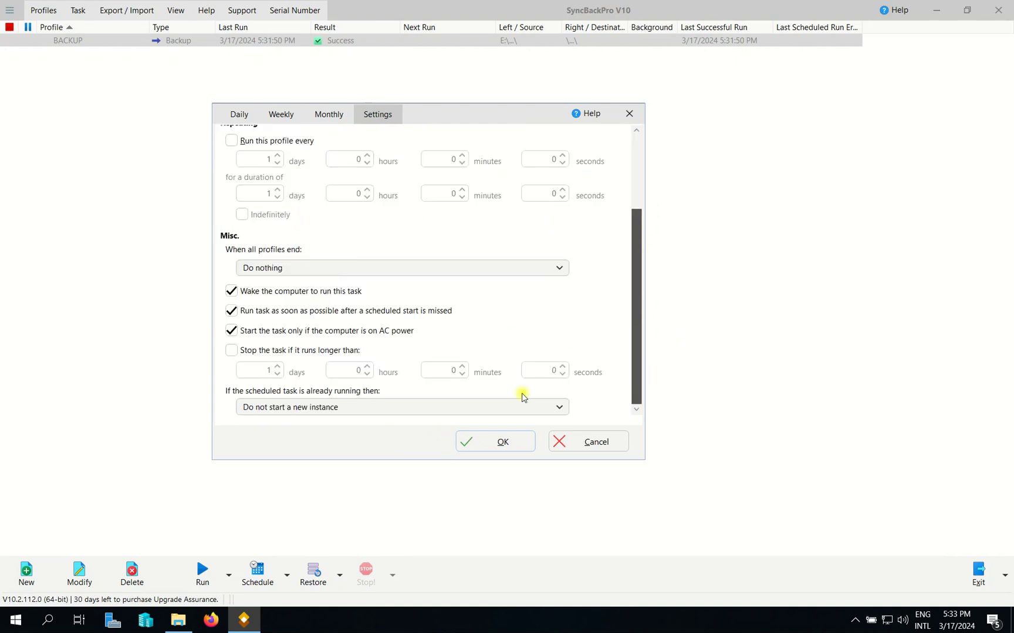
scroll(446, 176, up, 5)
click(236, 113)
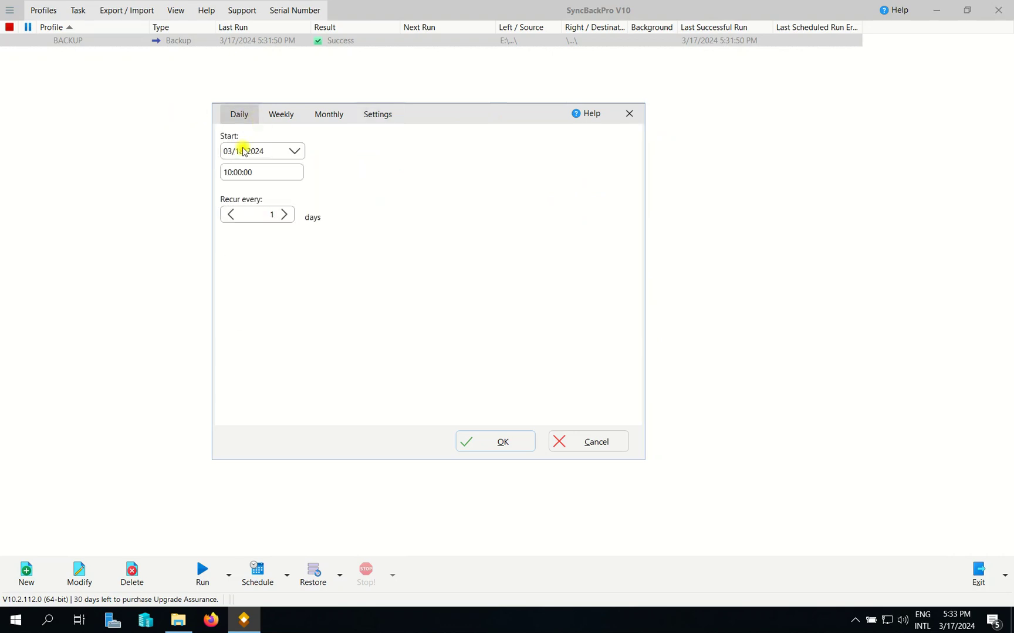
click(496, 444)
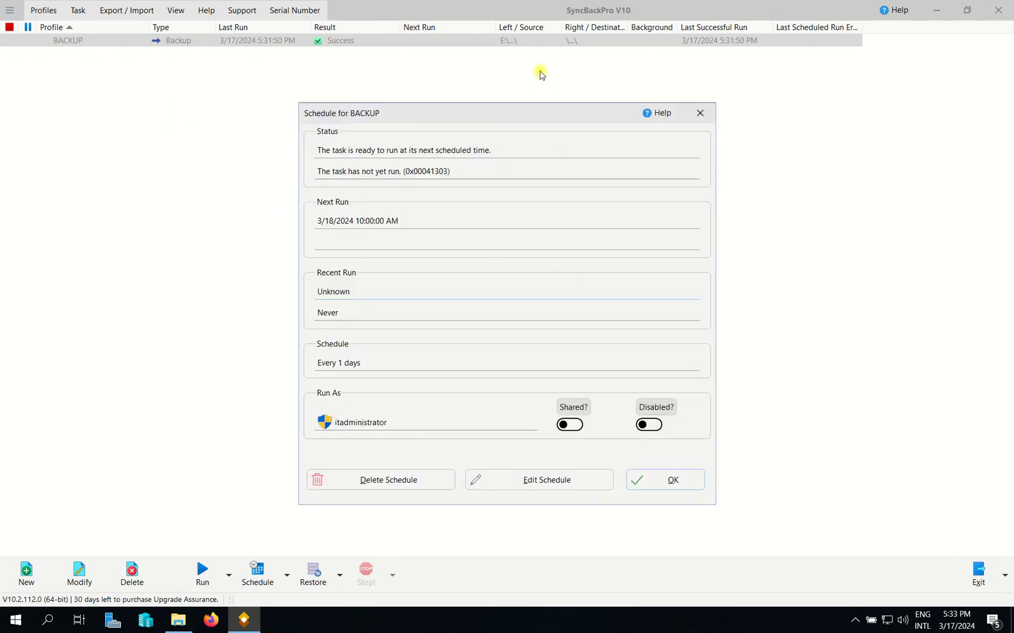
Close the Schedule for BACKUP summary; the profile list shows Next Run 3/18/2024 10:00:00 AM.
drag(522, 119, 361, 85)
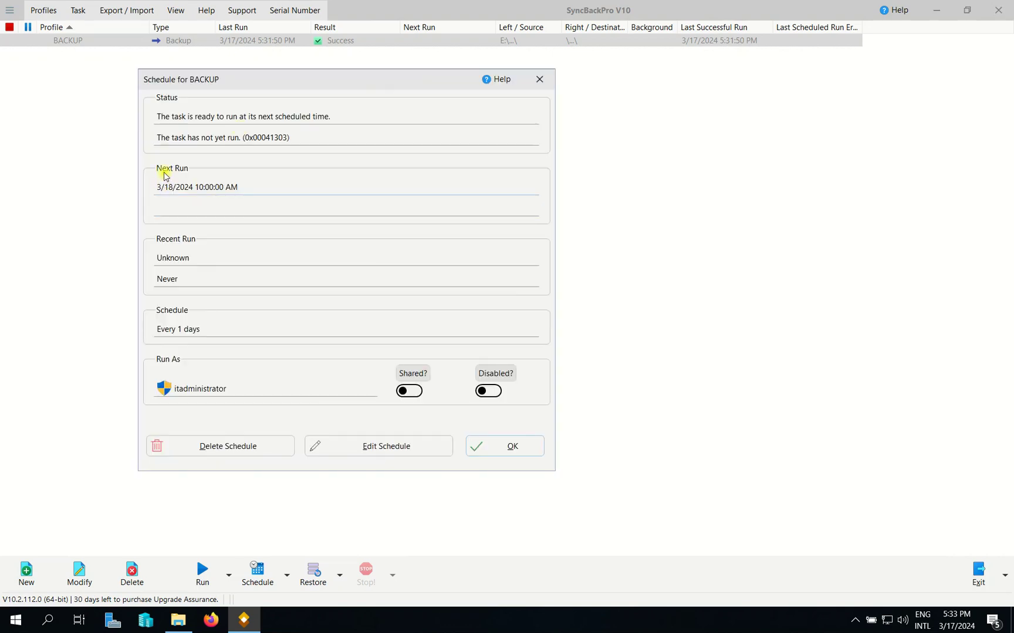
click(184, 187)
click(209, 187)
double_click(192, 186)
click(512, 447)
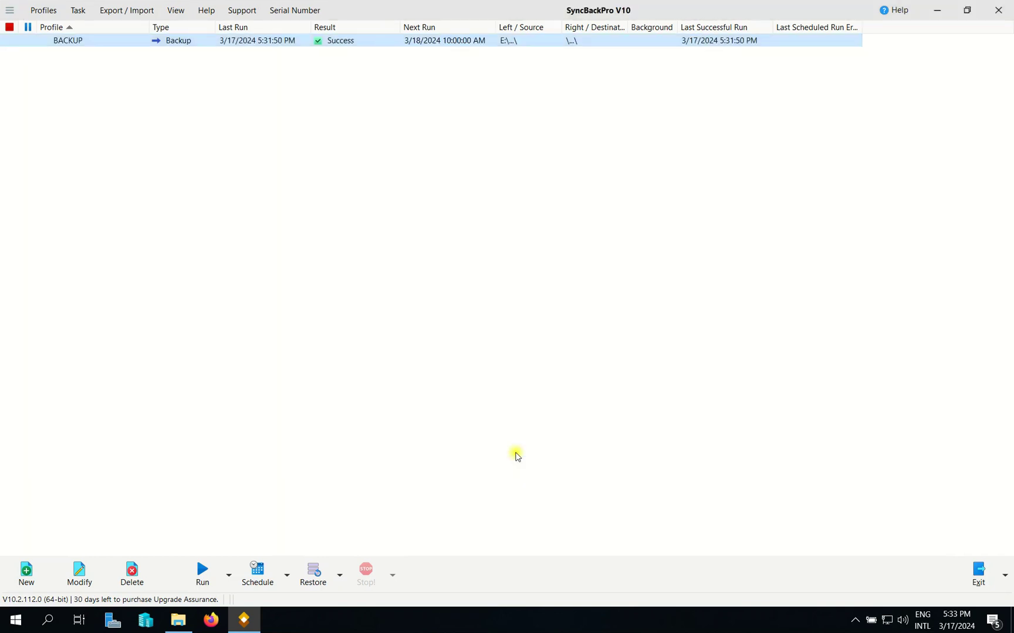
right_click(342, 163)
click(252, 229)
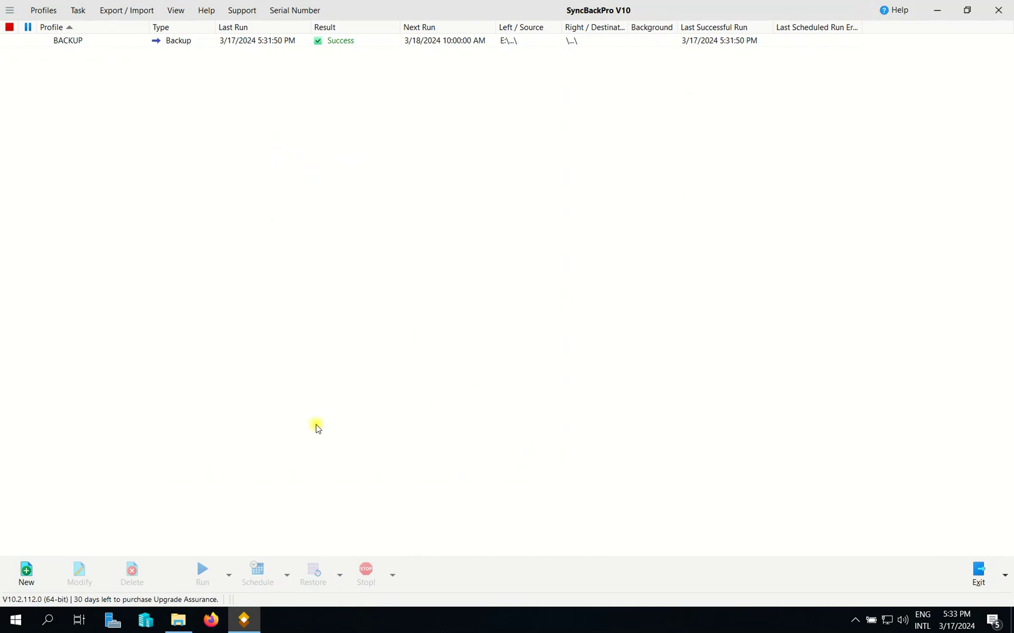